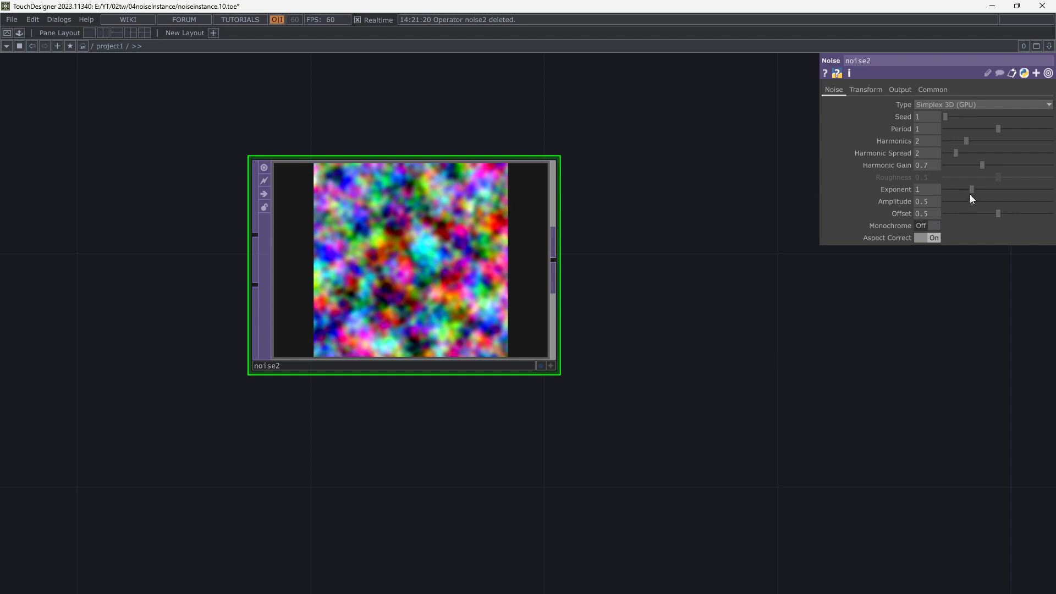
# Set the noise2 amplitude to 10 and its exponent to about 0.93.
pyautogui.moveTo(971, 198); pyautogui.dragTo(1044, 204)
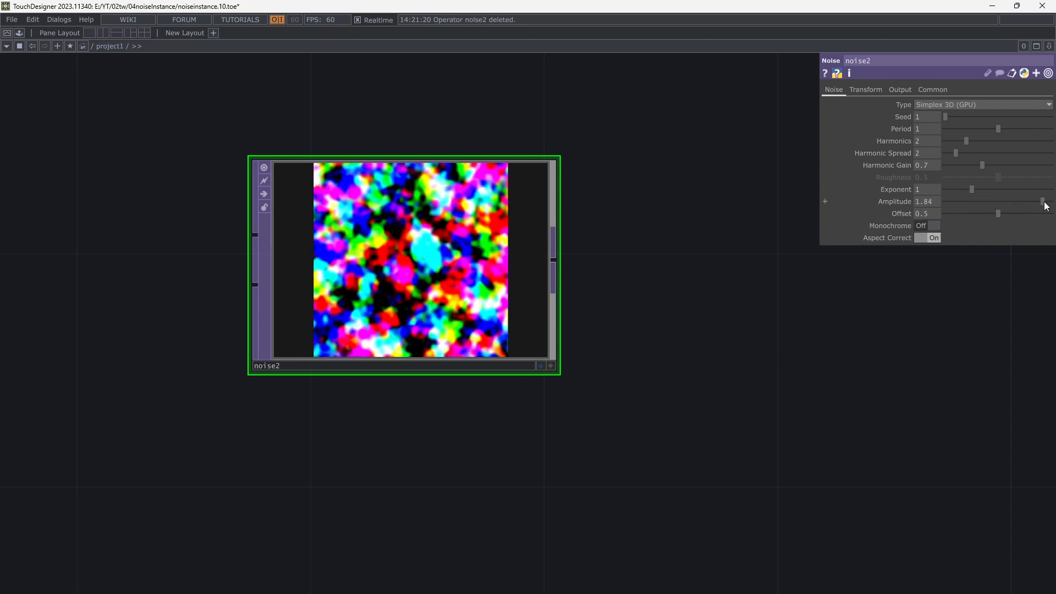
pyautogui.click(935, 201)
pyautogui.write('10')
pyautogui.press('Return')
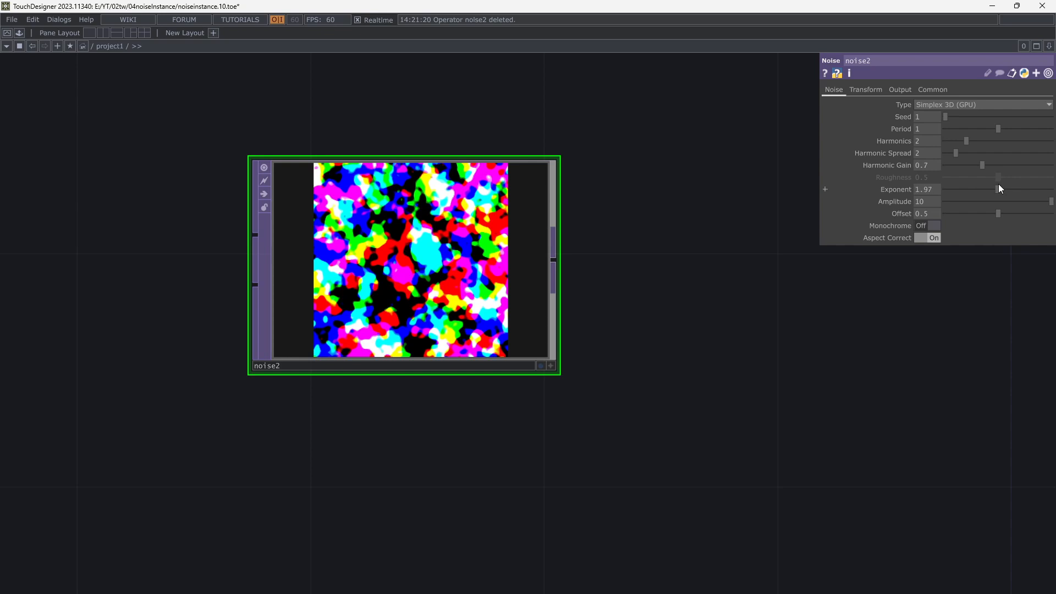
pyautogui.moveTo(999, 188); pyautogui.dragTo(956, 191)
pyautogui.scroll(2, 961, 198)
pyautogui.scroll(-2, 627, 324)
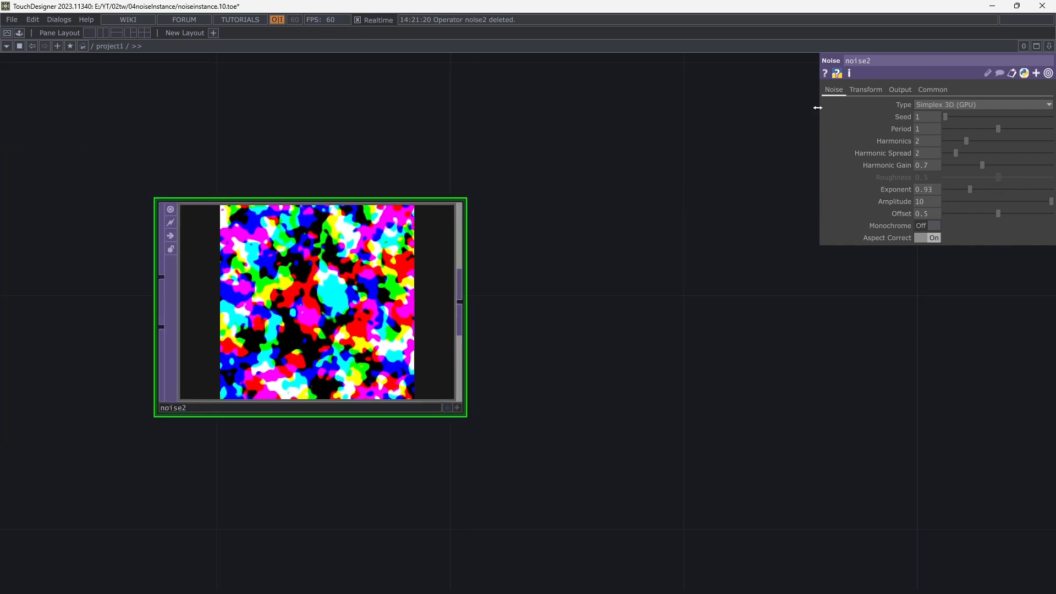
# Set the noise2 output resolution to 50 by 200.
pyautogui.click(929, 89)
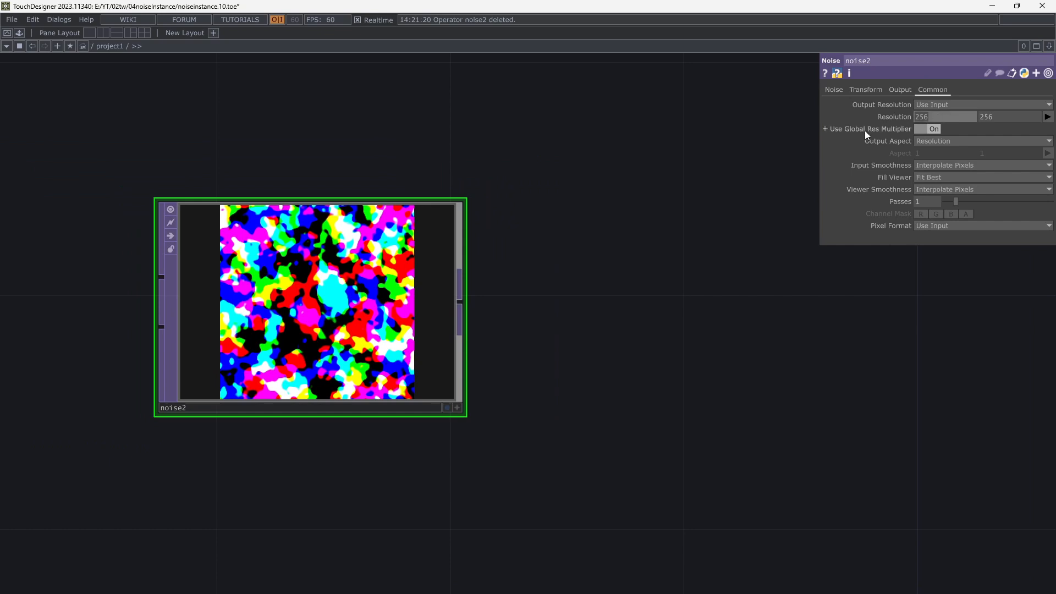
pyautogui.write('50')
pyautogui.press('Return')
pyautogui.write('200')
pyautogui.press('Return')
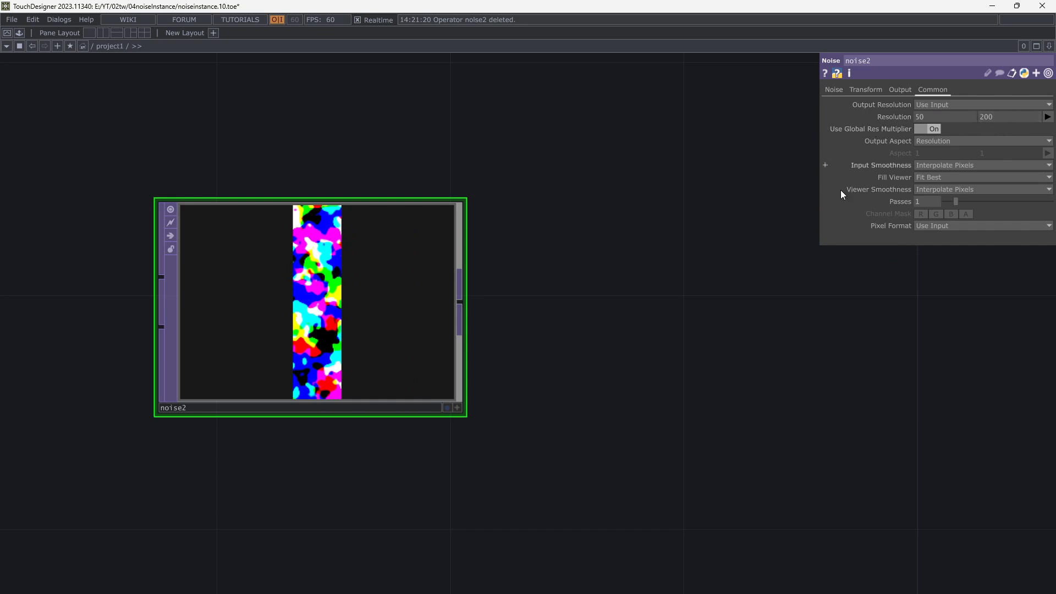
# Add a Null TOP fed by the noise2 output and place it beside noise2.
pyautogui.moveTo(585, 321); pyautogui.dragTo(661, 317)
pyautogui.scroll(4, 362, 280)
pyautogui.scroll(-8, 412, 292)
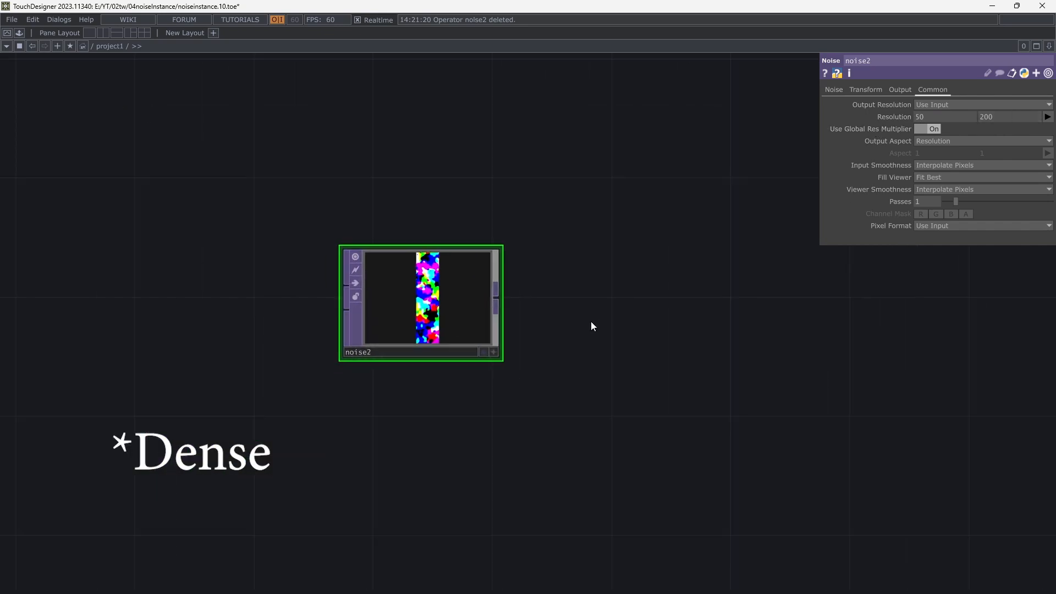
pyautogui.moveTo(590, 321); pyautogui.dragTo(511, 334)
pyautogui.rightClick(420, 307)
pyautogui.write('n')
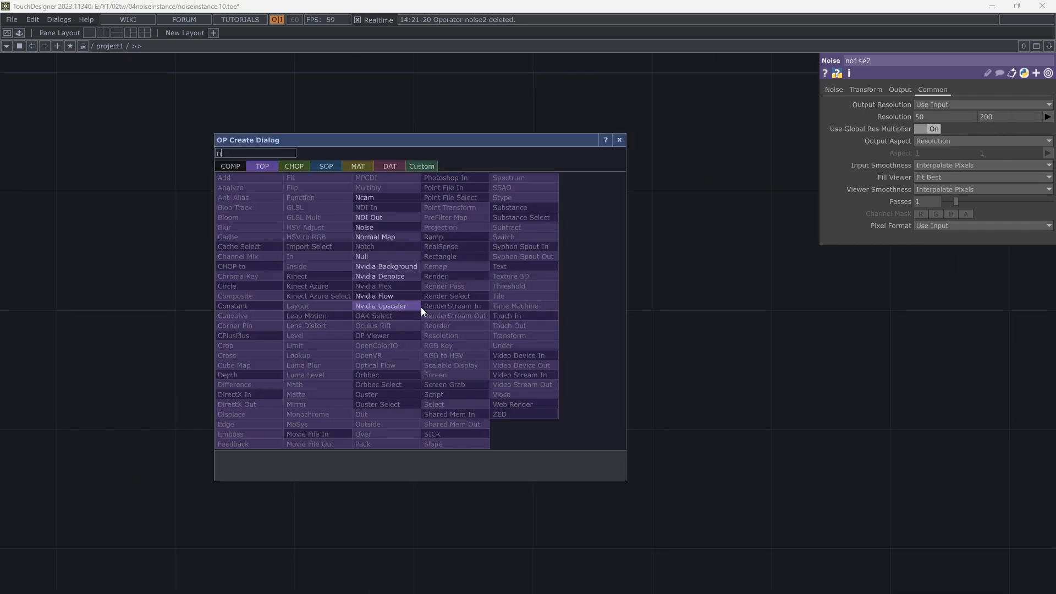
pyautogui.write('ull')
pyautogui.click(384, 255)
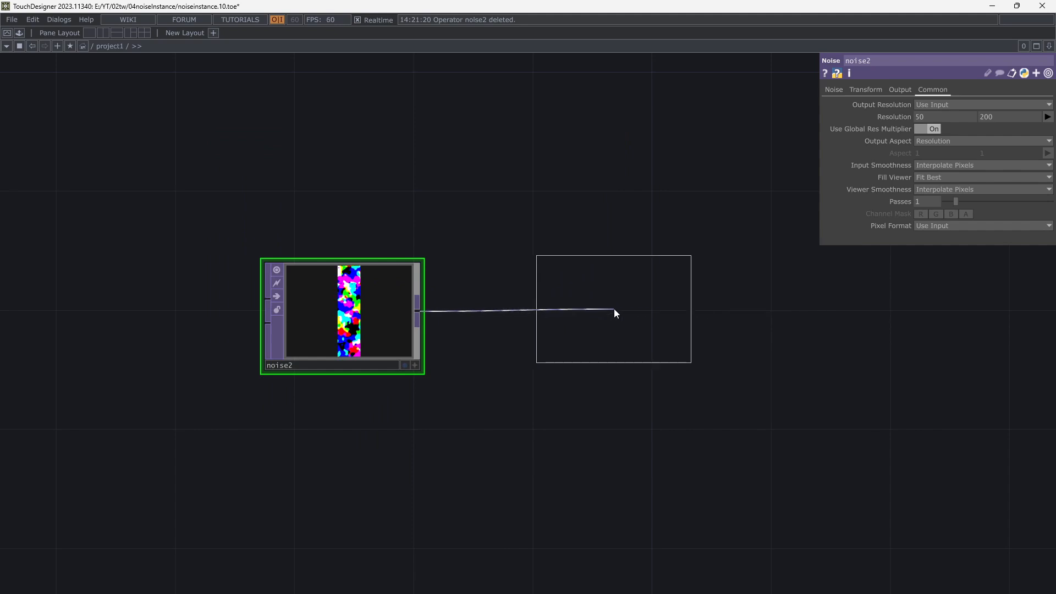
pyautogui.click(671, 315)
# Branch a Level TOP off the null1 output and place it lower than null1.
pyautogui.scroll(-3, 457, 365)
pyautogui.moveTo(756, 339); pyautogui.dragTo(460, 315)
pyautogui.scroll(2, 476, 329)
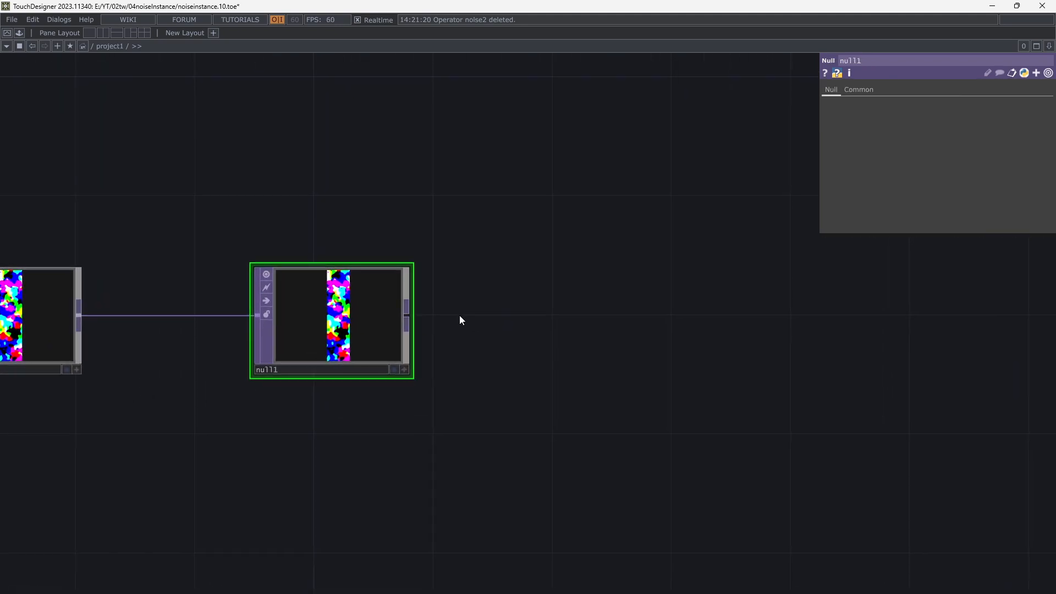
pyautogui.rightClick(406, 318)
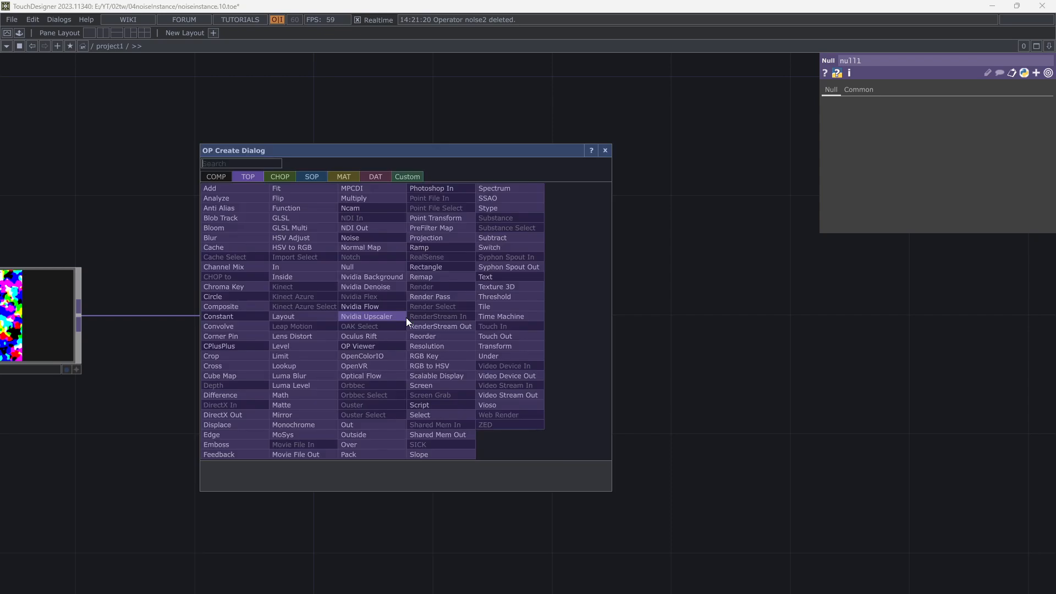
pyautogui.write('le')
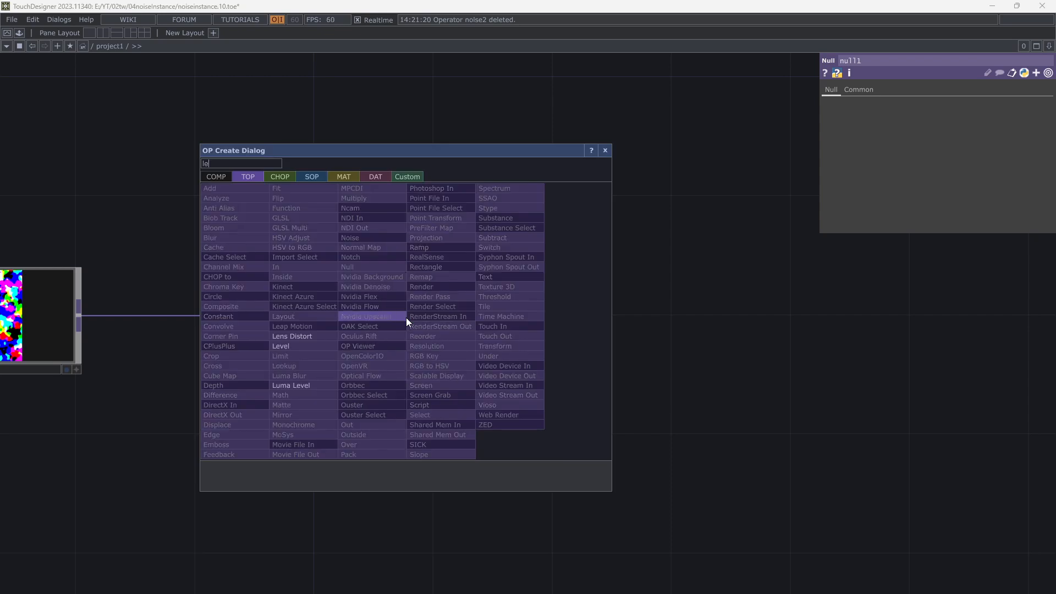
pyautogui.click(313, 345)
pyautogui.click(554, 426)
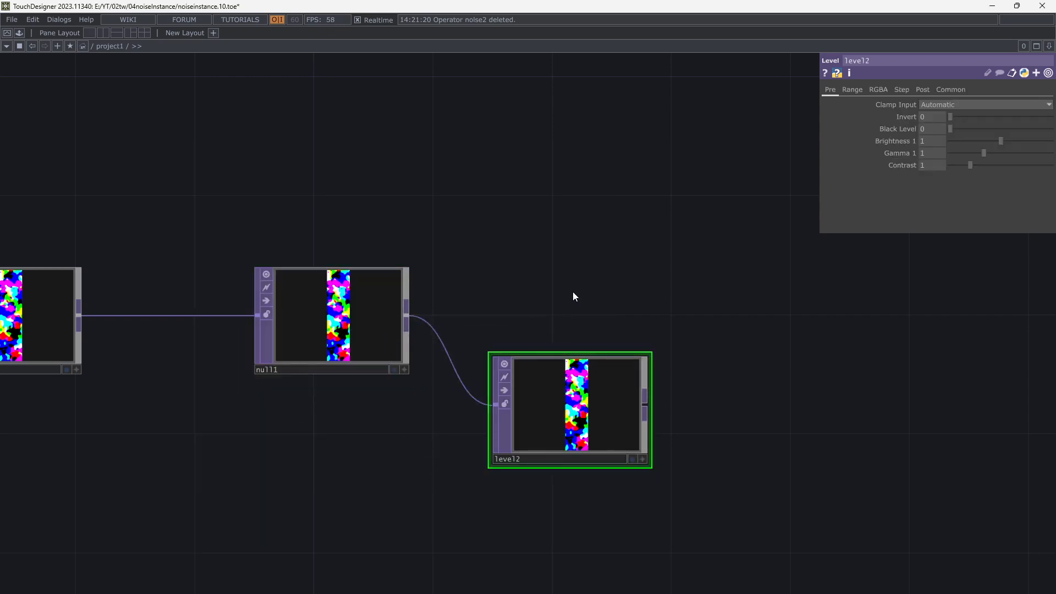
# Add a Feedback TOP above level2, wire null1 into it, and align level2 beneath it.
pyautogui.press('Tab')
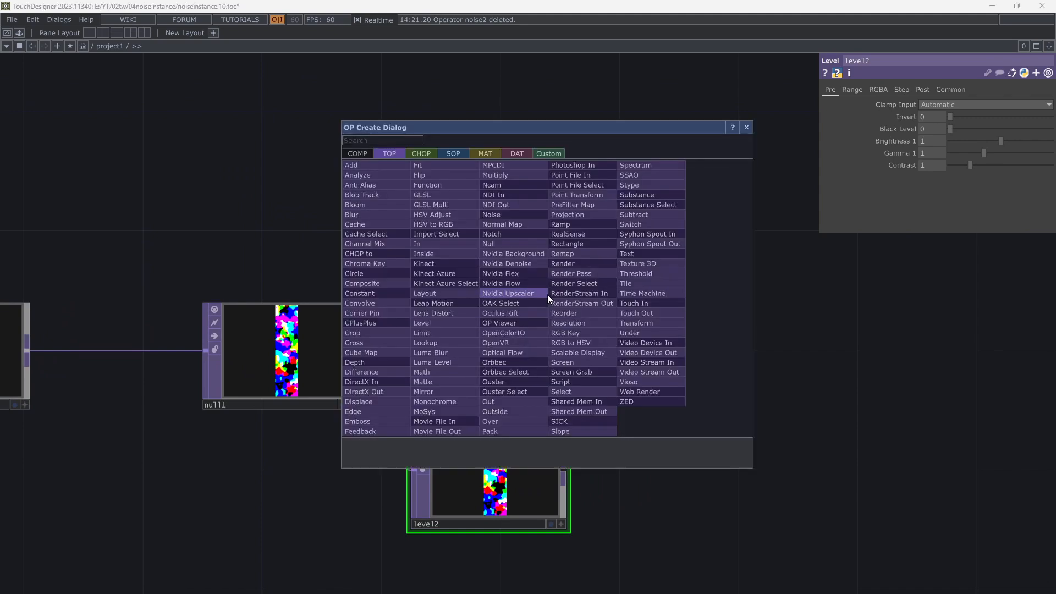
pyautogui.write('feed')
pyautogui.click(360, 431)
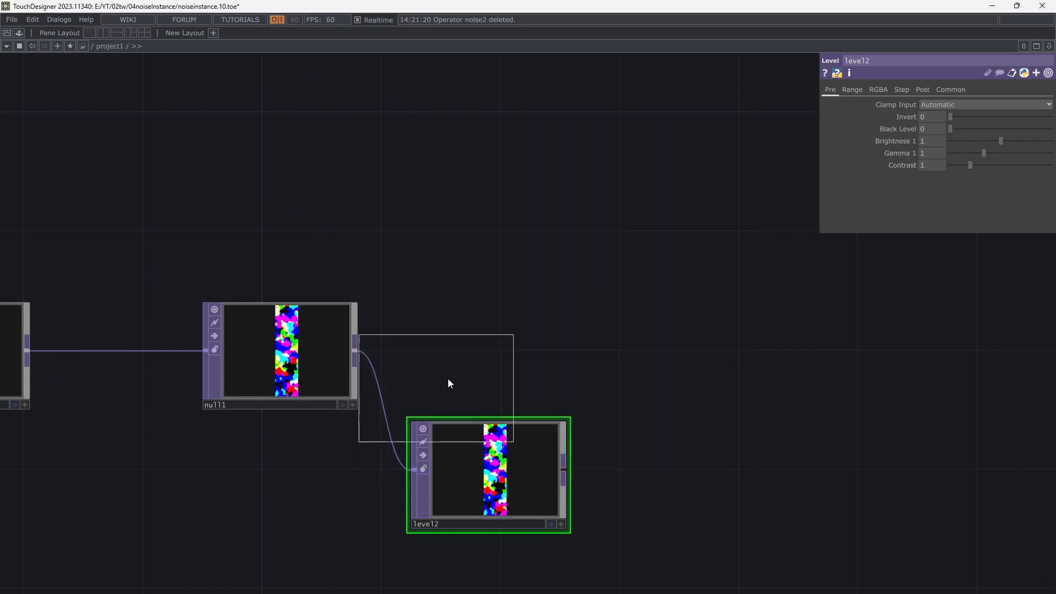
pyautogui.click(475, 289)
pyautogui.moveTo(442, 290); pyautogui.dragTo(359, 349)
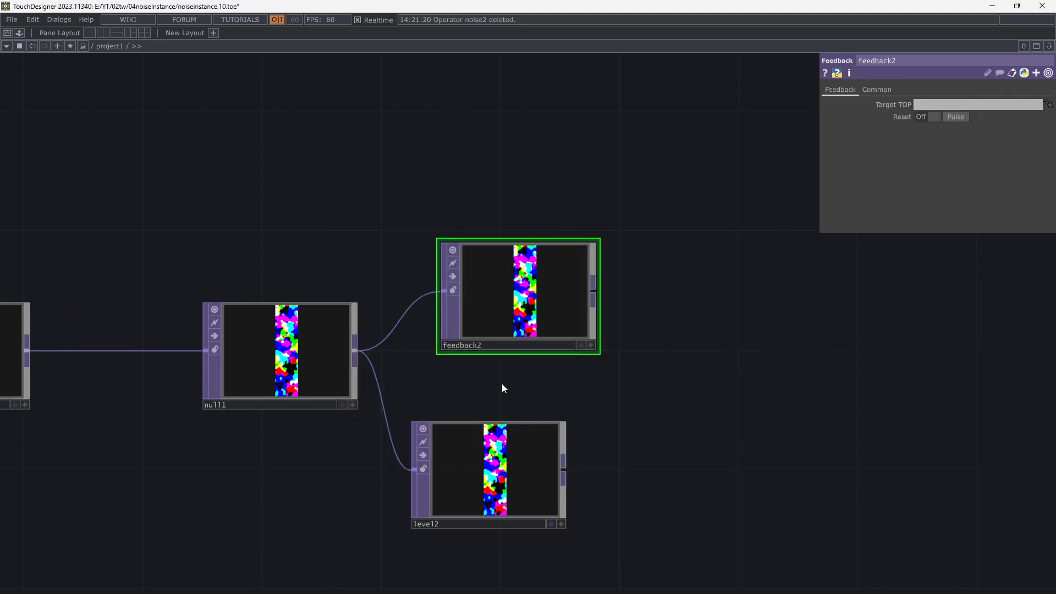
pyautogui.moveTo(482, 470); pyautogui.dragTo(487, 468)
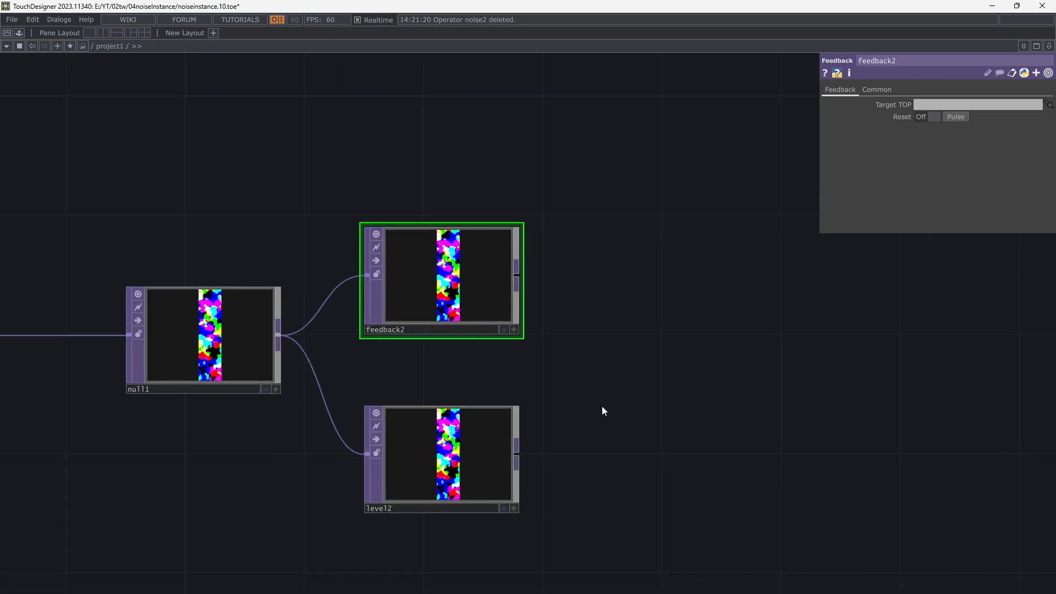
# Add an Over TOP that takes feedback2 as its first input and level2 as its second.
pyautogui.scroll(-2, 602, 405)
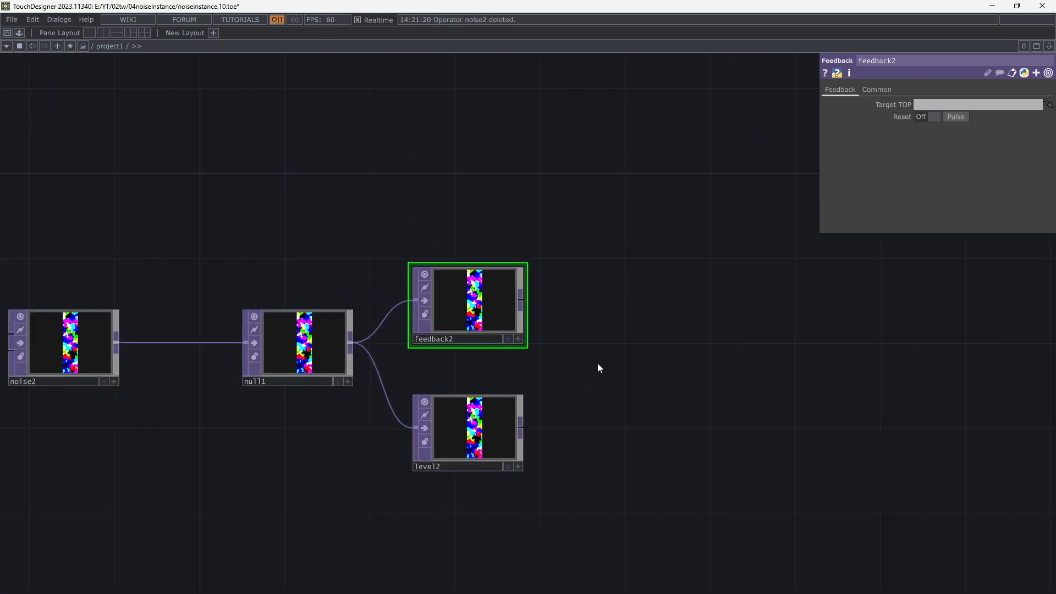
pyautogui.rightClick(523, 422)
pyautogui.write('o')
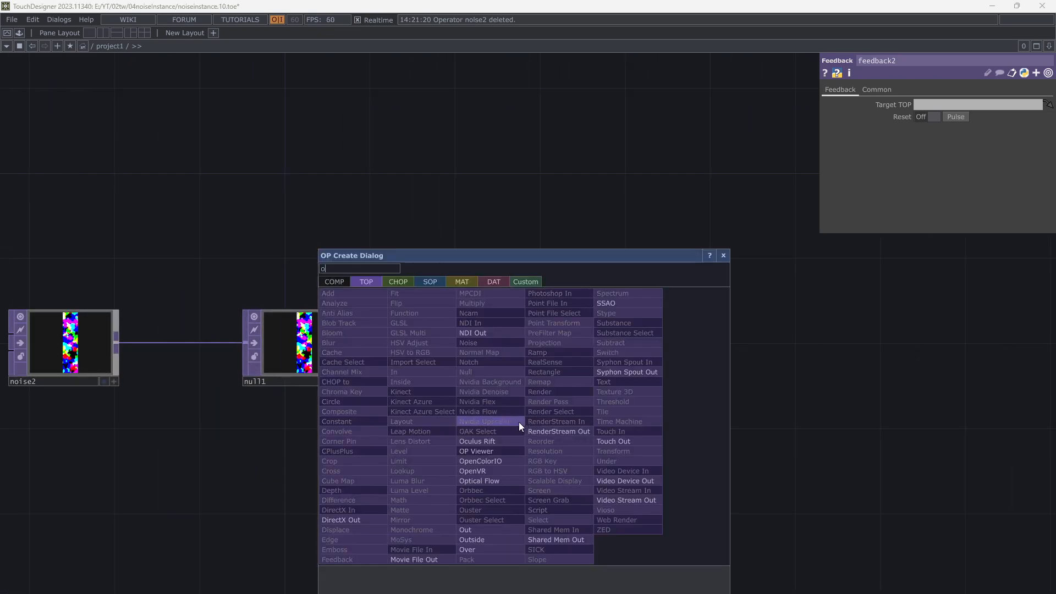
pyautogui.click(479, 549)
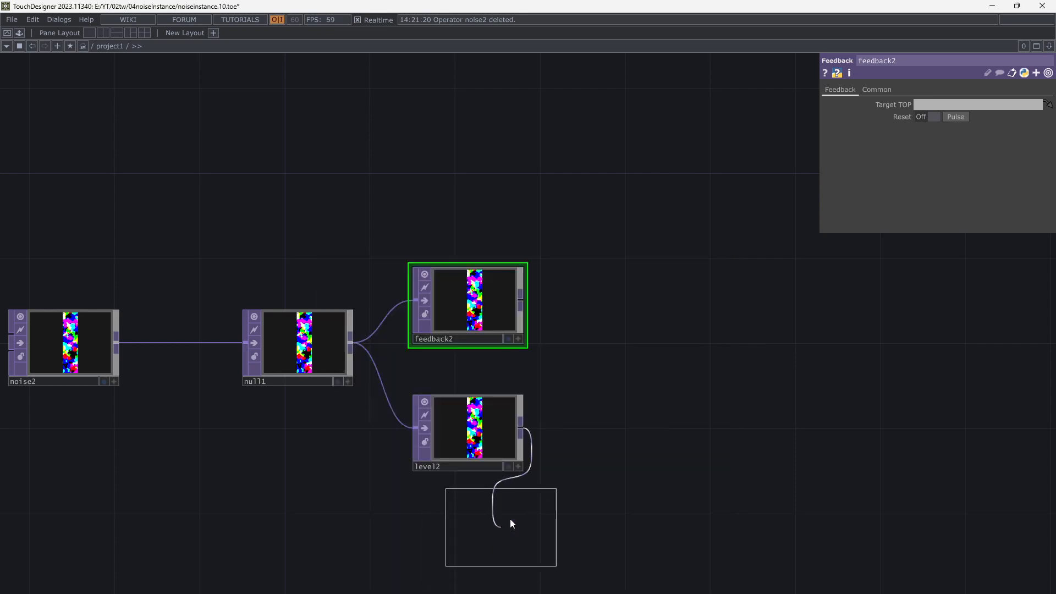
pyautogui.click(609, 352)
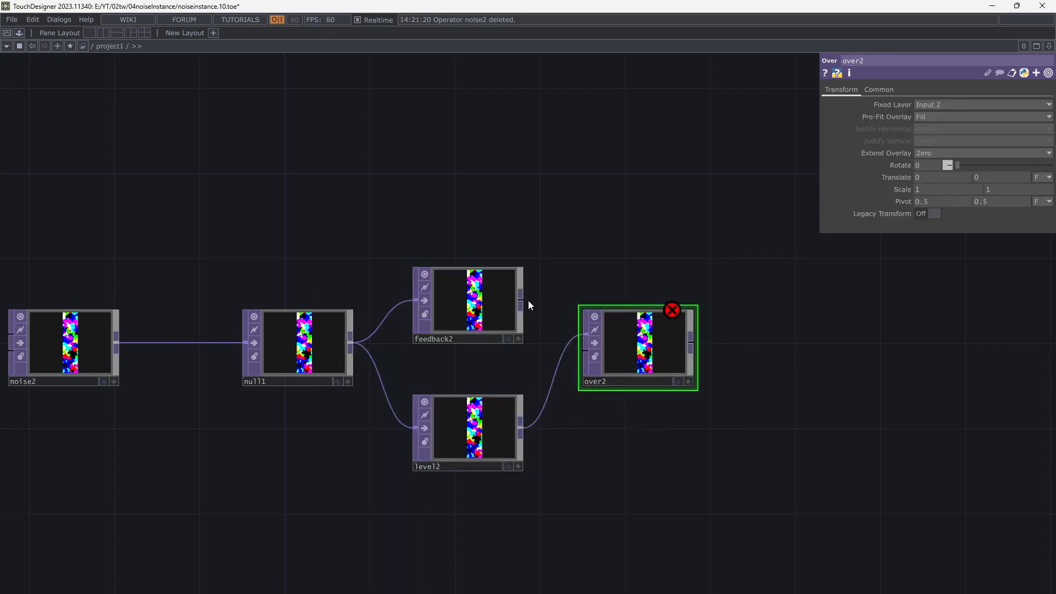
pyautogui.moveTo(521, 302); pyautogui.dragTo(583, 352)
pyautogui.moveTo(764, 364); pyautogui.dragTo(746, 368)
pyautogui.moveTo(634, 363); pyautogui.dragTo(640, 394)
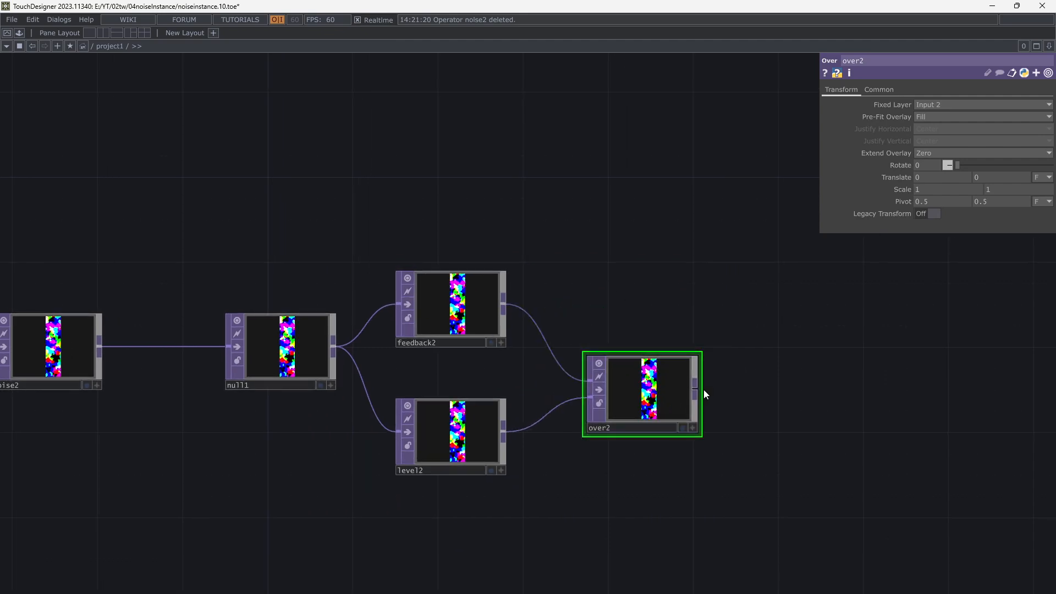
# Append a Null TOP after over2 and assign it as the Target TOP of feedback2.
pyautogui.rightClick(700, 392)
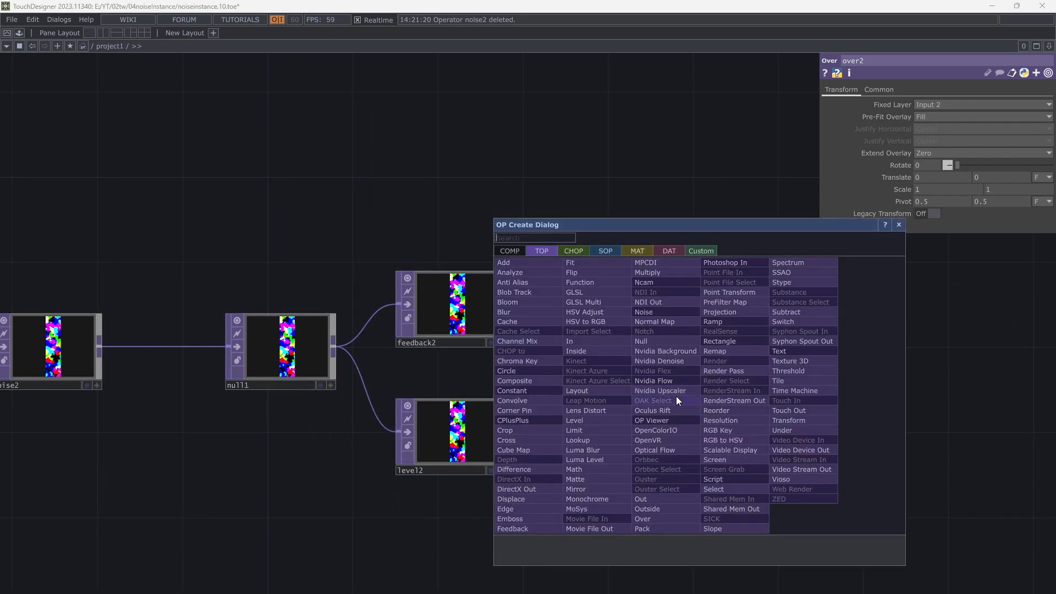
pyautogui.click(665, 346)
pyautogui.click(812, 394)
pyautogui.moveTo(773, 446); pyautogui.dragTo(644, 461)
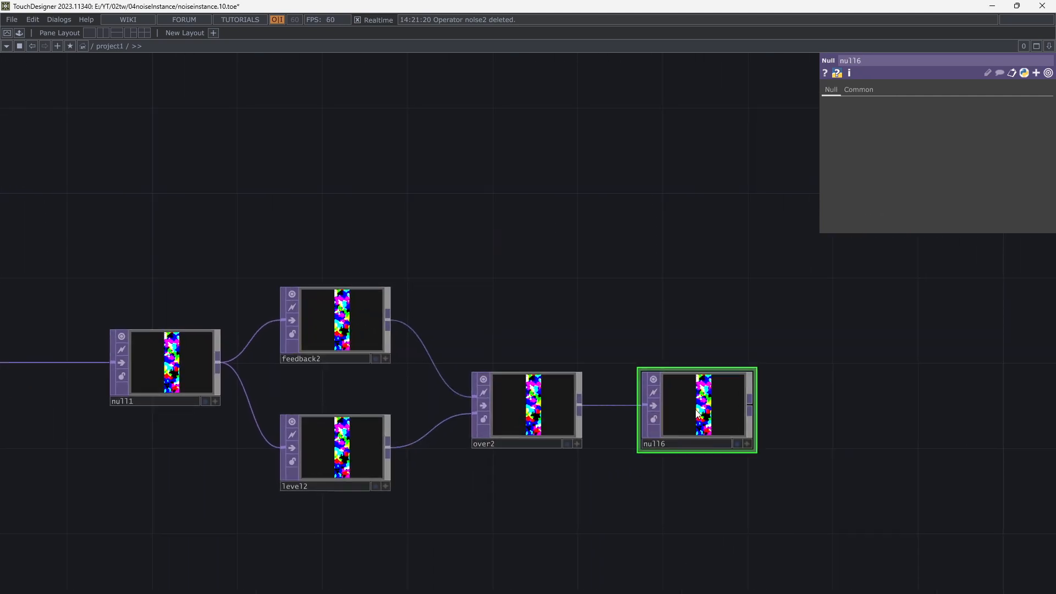
pyautogui.moveTo(695, 409); pyautogui.dragTo(343, 330)
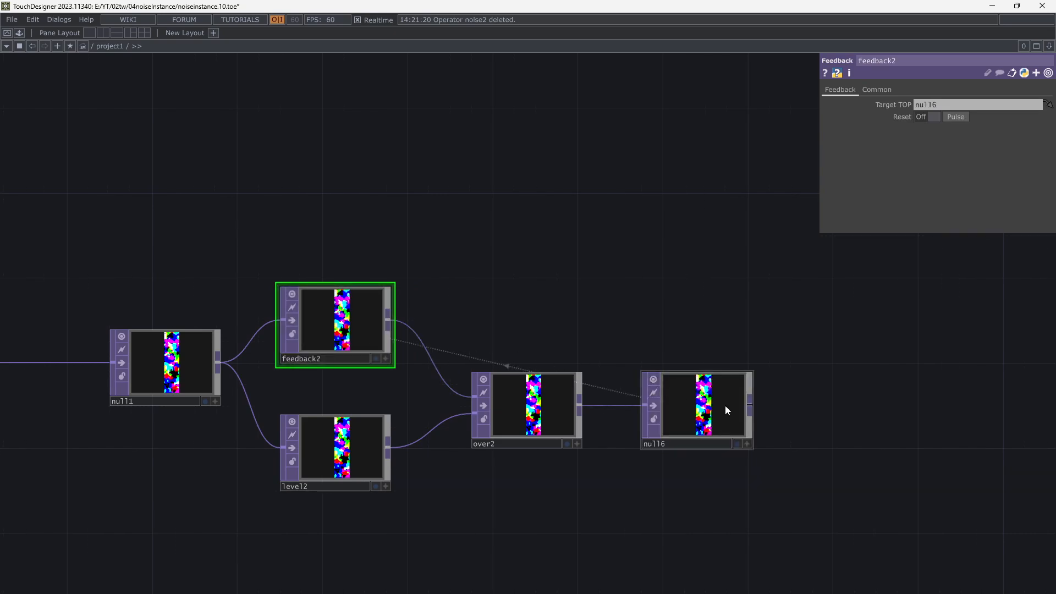
# Set the X translate of over2 to 0.001.
pyautogui.scroll(3, 725, 405)
pyautogui.scroll(-3, 715, 413)
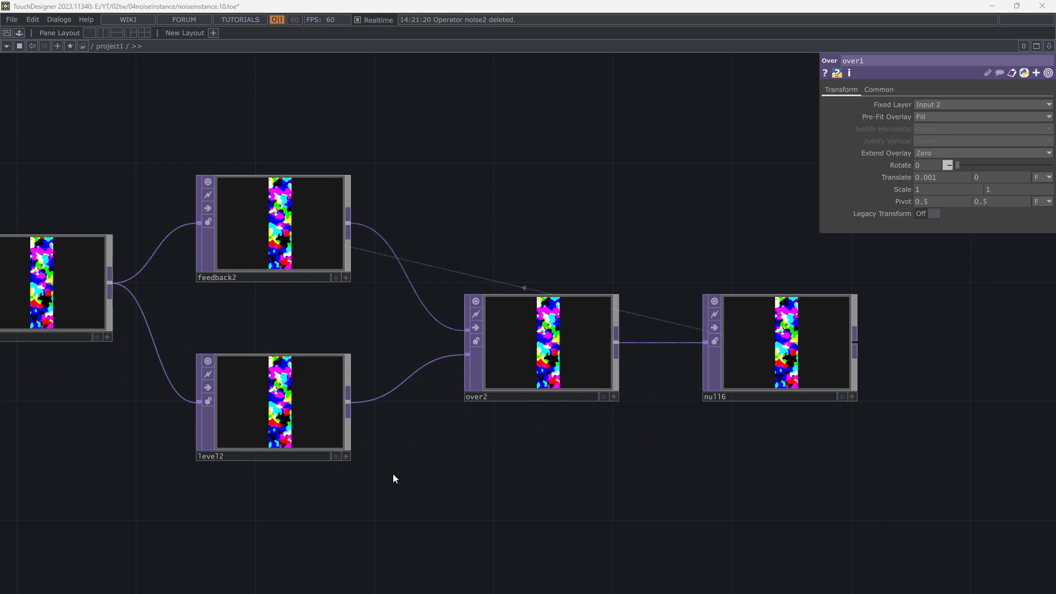
pyautogui.moveTo(392, 471); pyautogui.dragTo(422, 460)
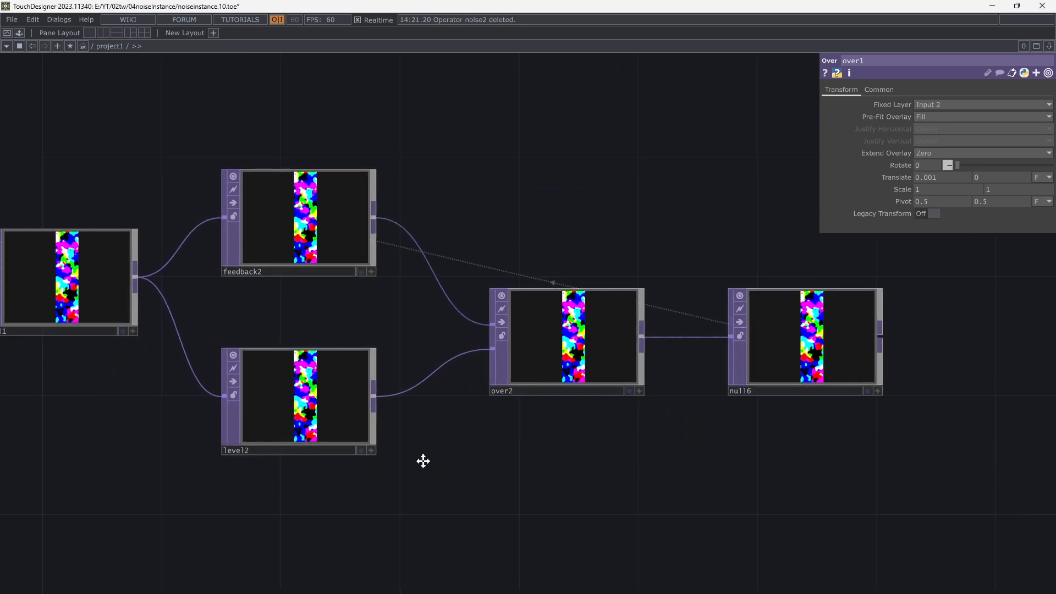
pyautogui.click(550, 371)
pyautogui.moveTo(922, 180)
pyautogui.mouseDown(button='middle')
pyautogui.moveTo(928, 203)
pyautogui.moveTo(948, 202)
pyautogui.mouseUp(button='middle')
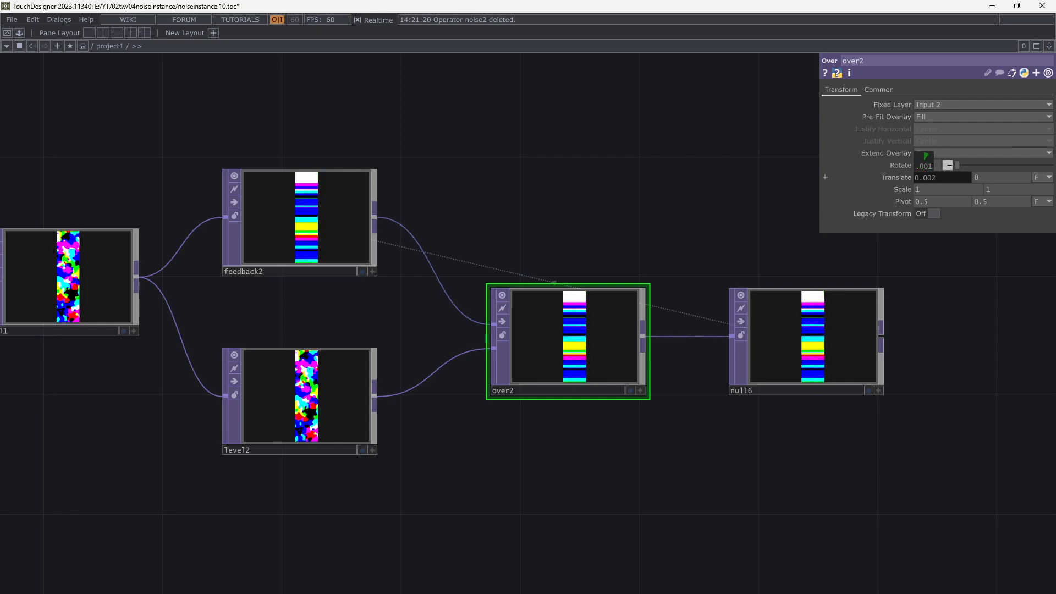
pyautogui.moveTo(948, 202); pyautogui.dragTo(948, 202, button='middle')
pyautogui.scroll(5, 649, 305)
pyautogui.scroll(-3, 589, 346)
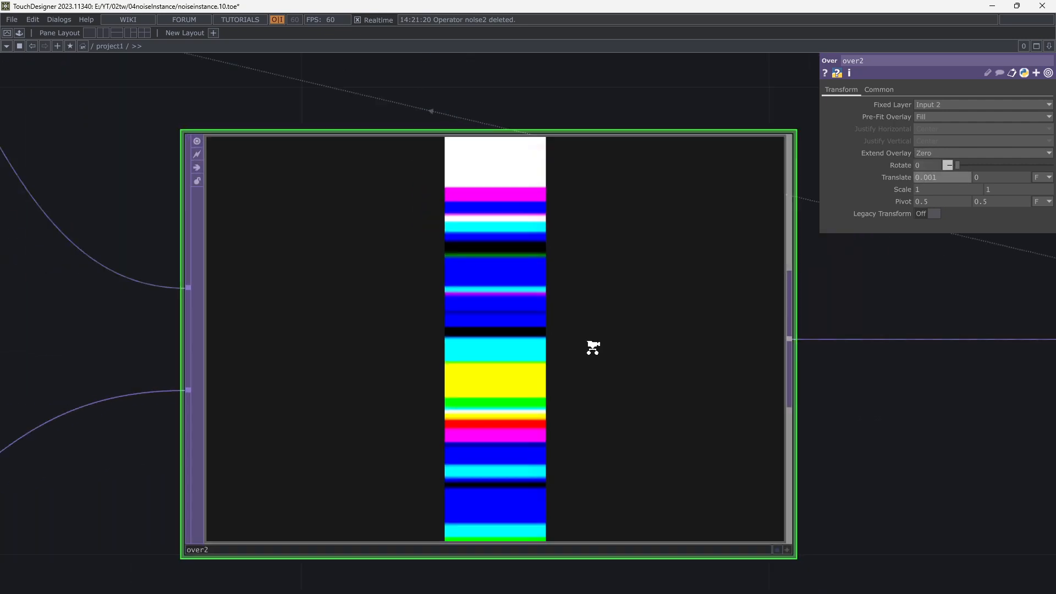
# Pulse the reset on feedback2 to restart the feedback loop.
pyautogui.scroll(-3, 876, 275)
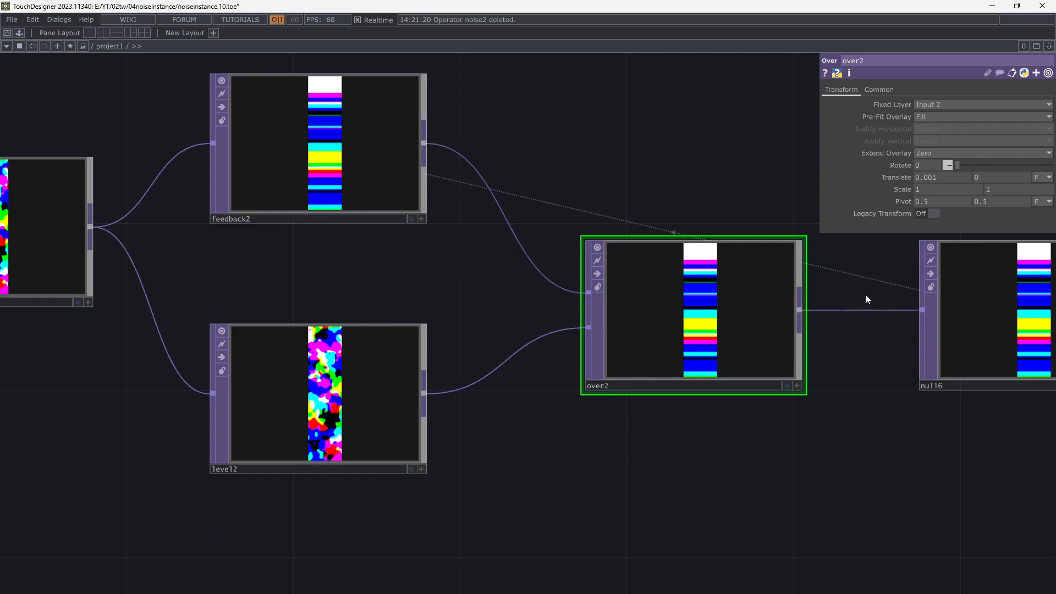
pyautogui.click(337, 184)
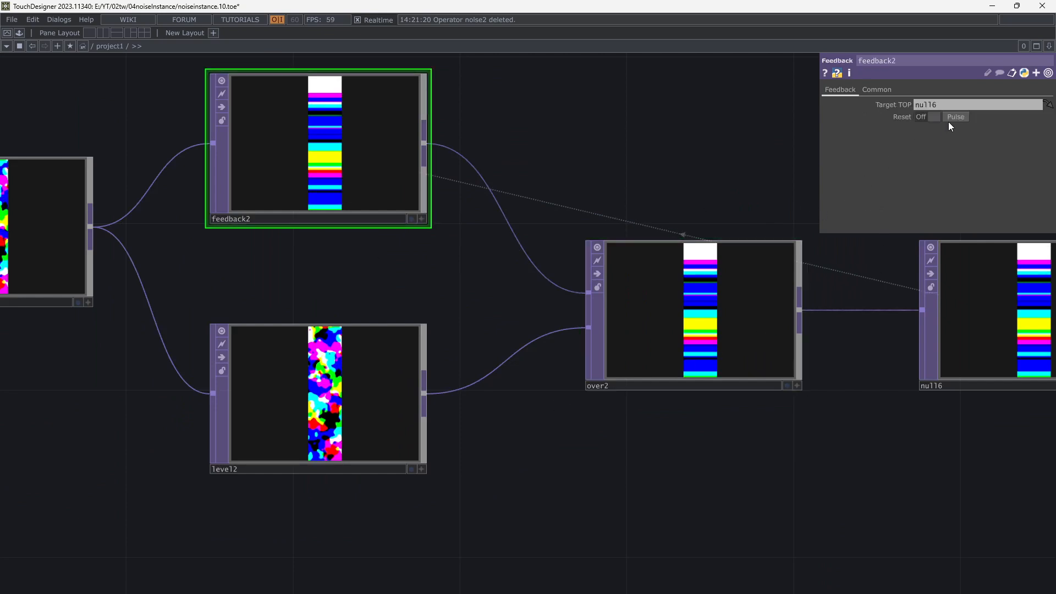
pyautogui.moveTo(838, 345); pyautogui.dragTo(699, 405)
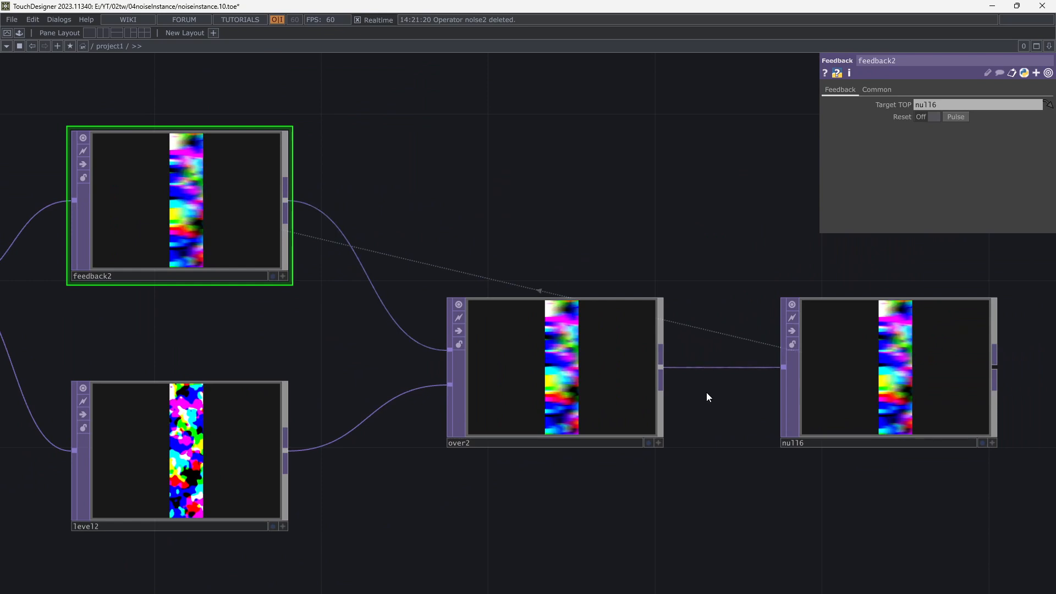
# Create a Sphere SOP in the empty network area above and beyond null6.
pyautogui.scroll(-3, 706, 392)
pyautogui.moveTo(756, 500); pyautogui.dragTo(558, 454)
pyautogui.moveTo(774, 456); pyautogui.dragTo(689, 445)
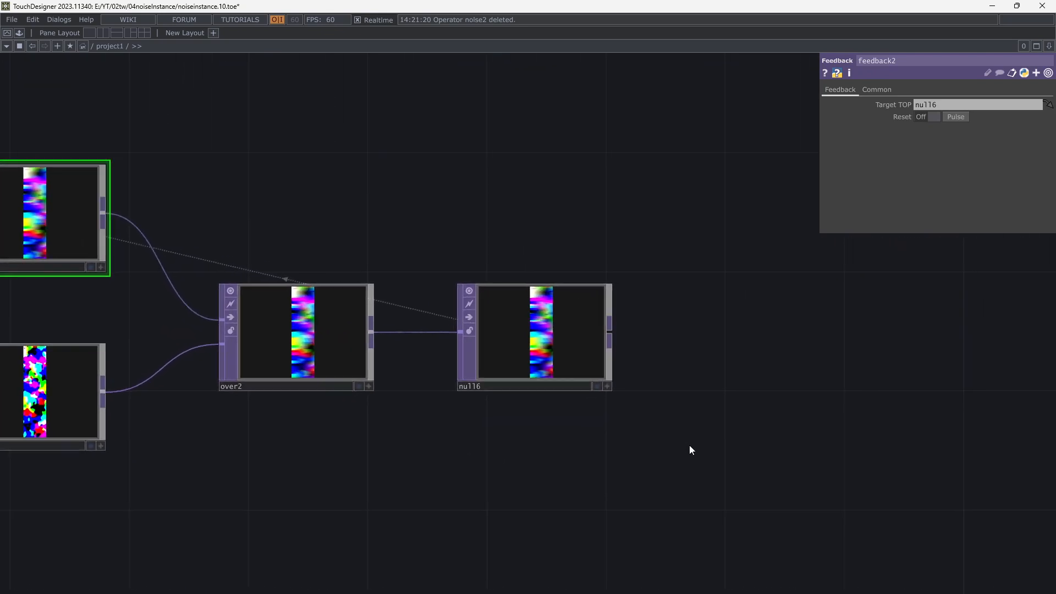
pyautogui.scroll(-3, 689, 444)
pyautogui.moveTo(685, 405); pyautogui.dragTo(681, 434)
pyautogui.moveTo(675, 371); pyautogui.dragTo(571, 369)
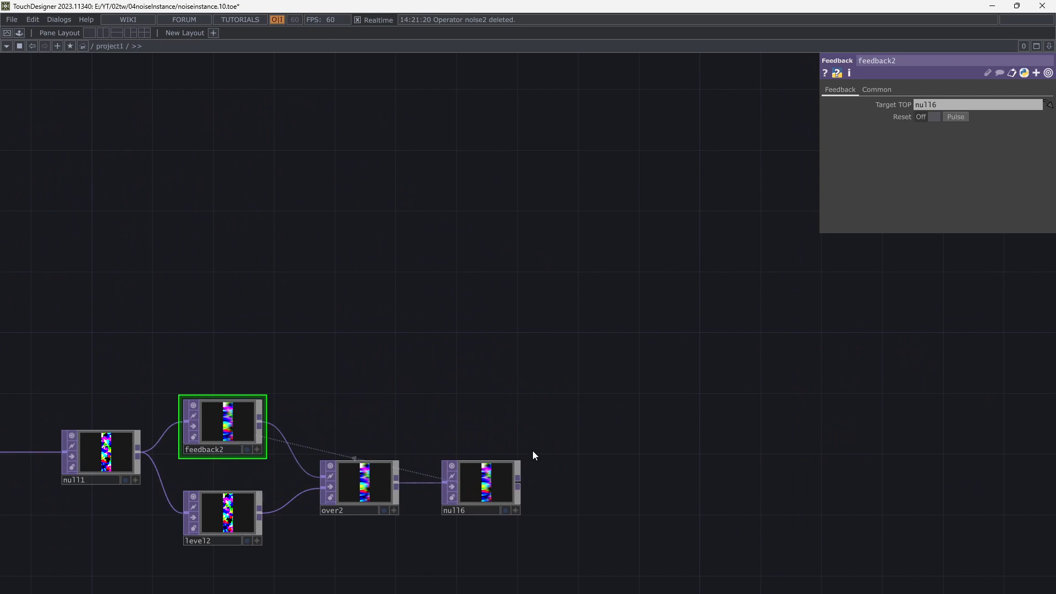
pyautogui.press('Tab')
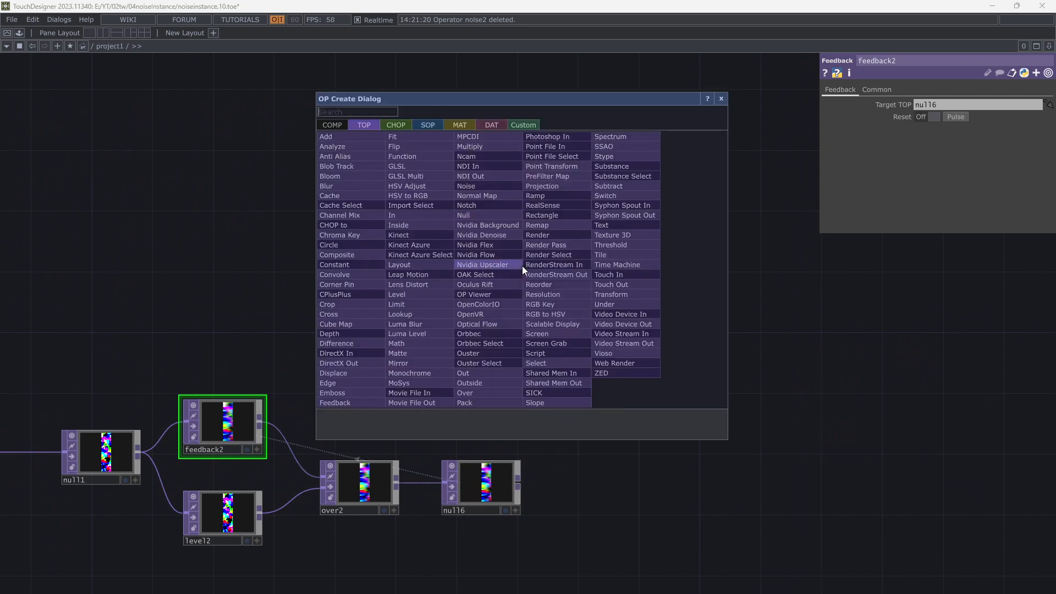
pyautogui.write('sp')
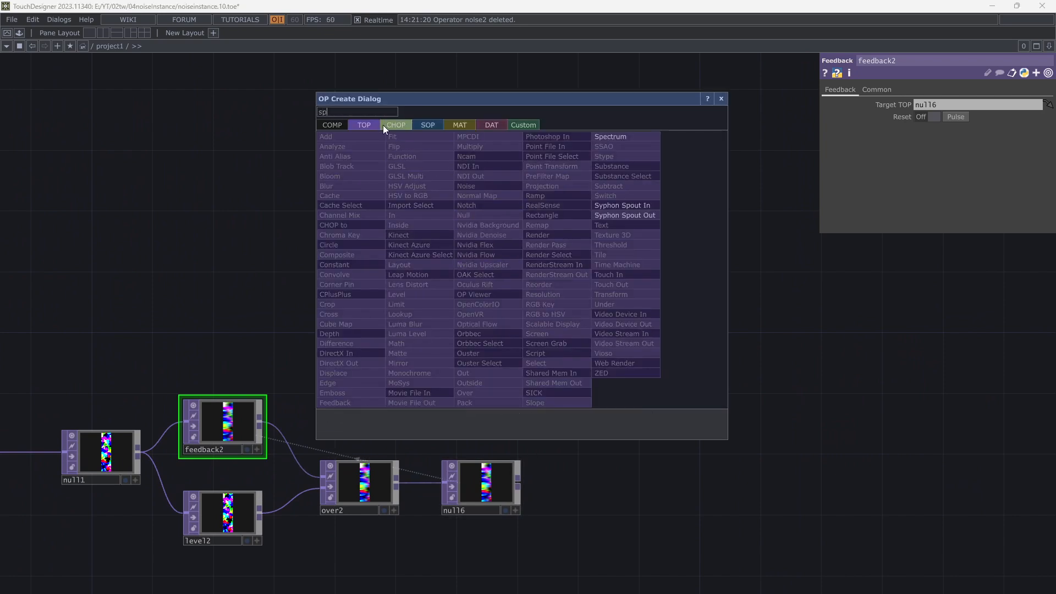
pyautogui.click(420, 124)
pyautogui.click(539, 177)
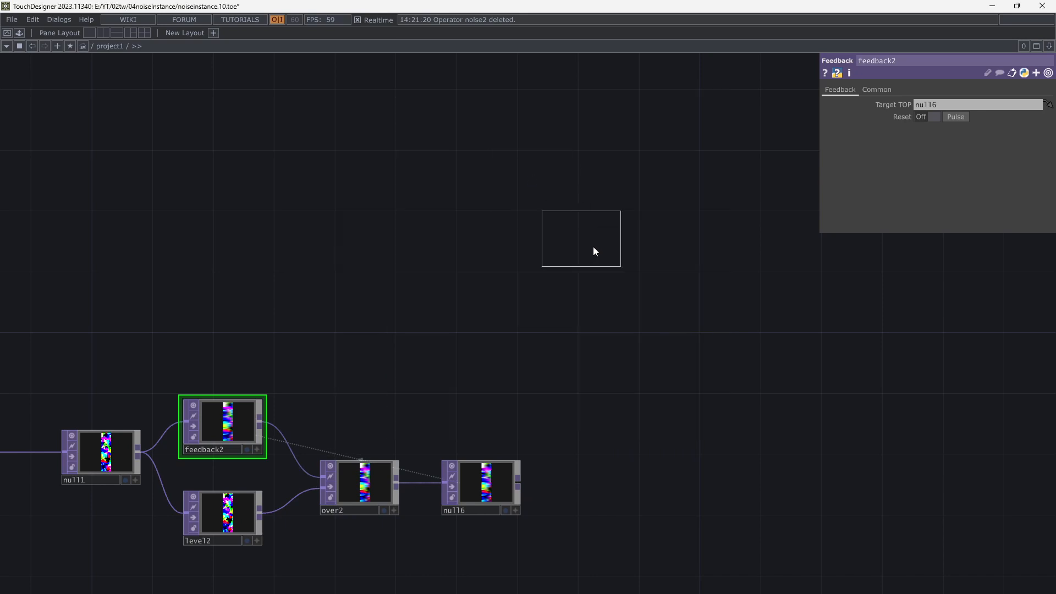
pyautogui.click(629, 320)
pyautogui.moveTo(702, 319); pyautogui.dragTo(631, 318)
pyautogui.scroll(3, 631, 319)
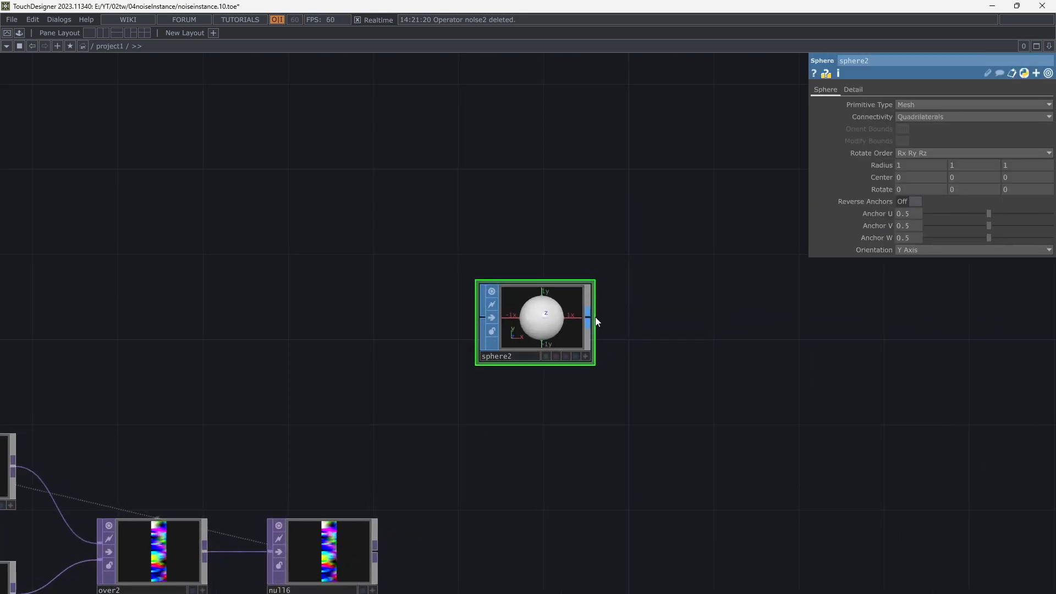
# Append a Geometry COMP to the output of sphere2.
pyautogui.rightClick(588, 315)
pyautogui.write('geo')
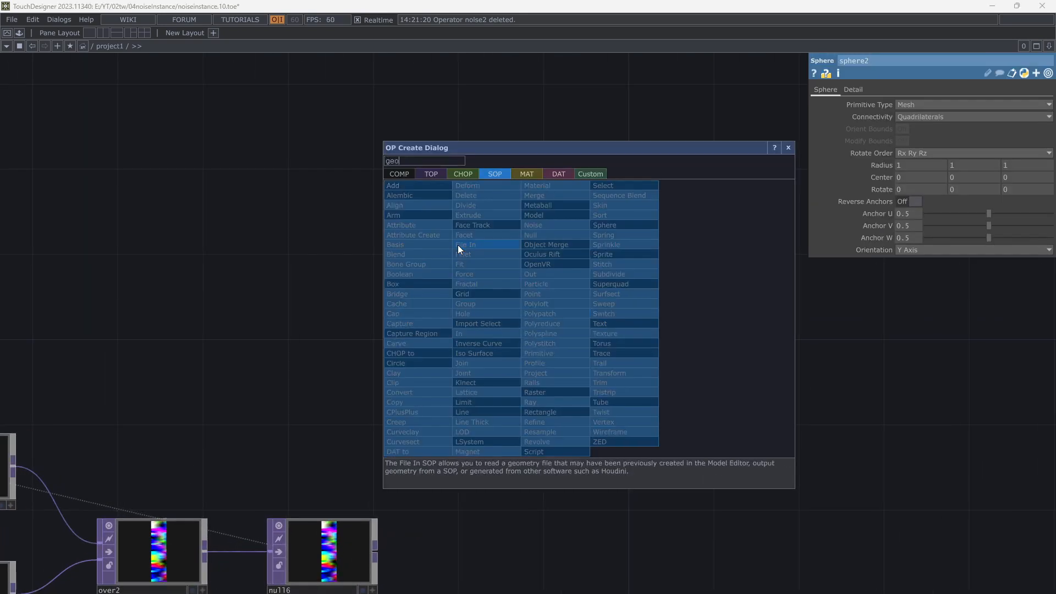
pyautogui.click(407, 174)
pyautogui.click(417, 269)
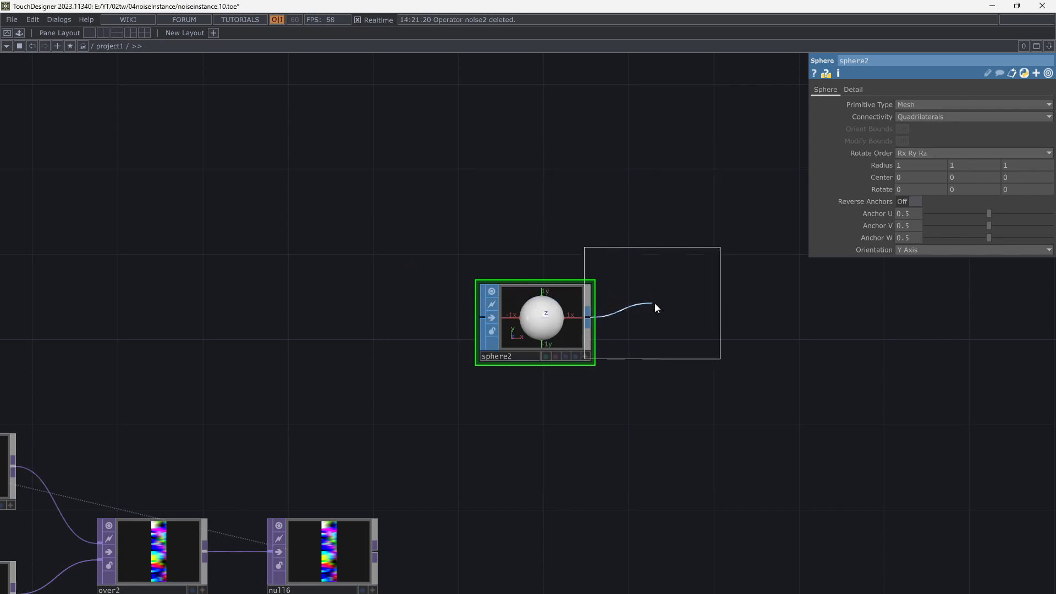
pyautogui.click(721, 329)
# Add a Light COMP and a Camera COMP, placing the camera directly above geo2 and the light directly below it.
pyautogui.press('Tab')
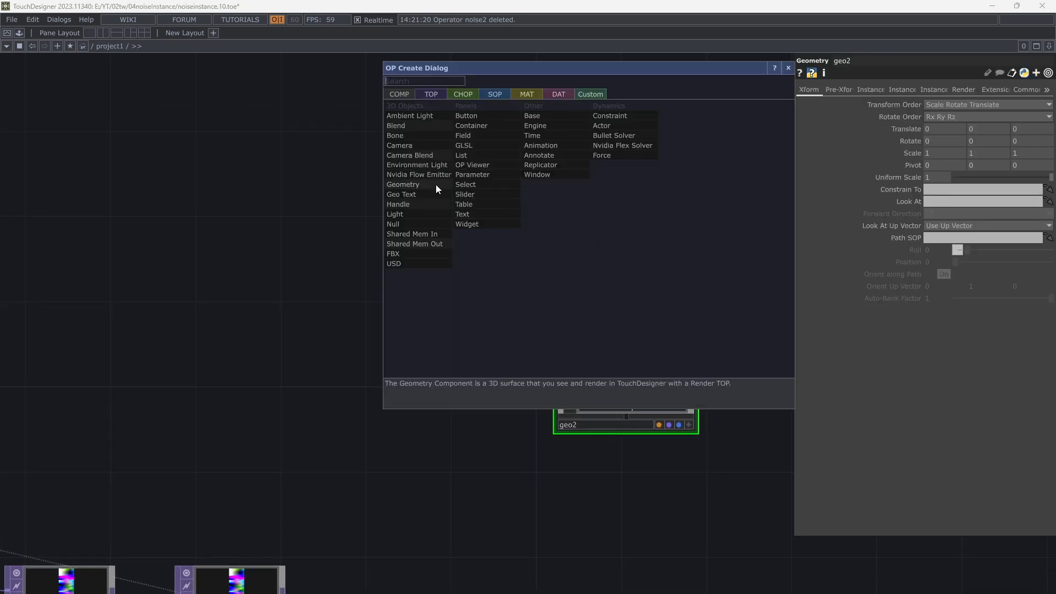
pyautogui.keyDown('shift'); pyautogui.click(414, 214); pyautogui.keyUp('shift')
pyautogui.keyDown('shift'); pyautogui.click(407, 146); pyautogui.keyUp('shift')
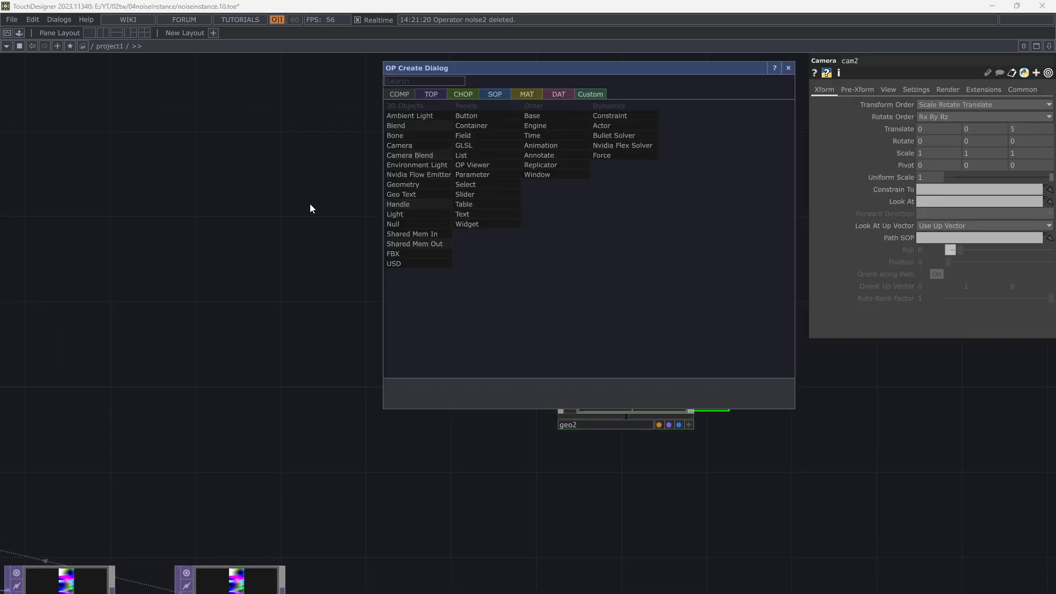
pyautogui.click(310, 204)
pyautogui.click(339, 234)
pyautogui.moveTo(595, 238); pyautogui.dragTo(578, 185)
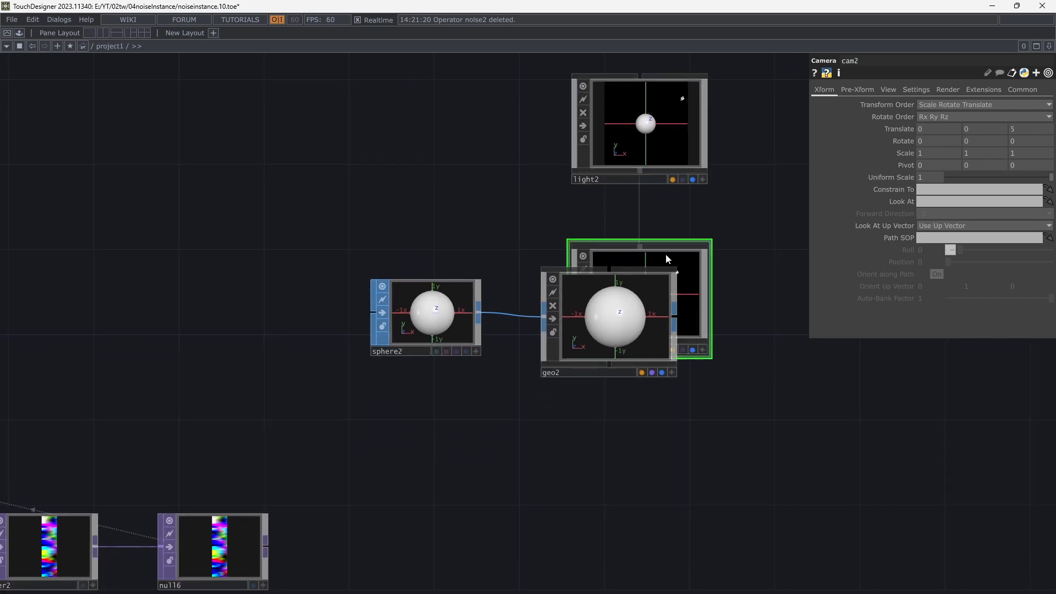
pyautogui.moveTo(638, 126); pyautogui.dragTo(608, 448)
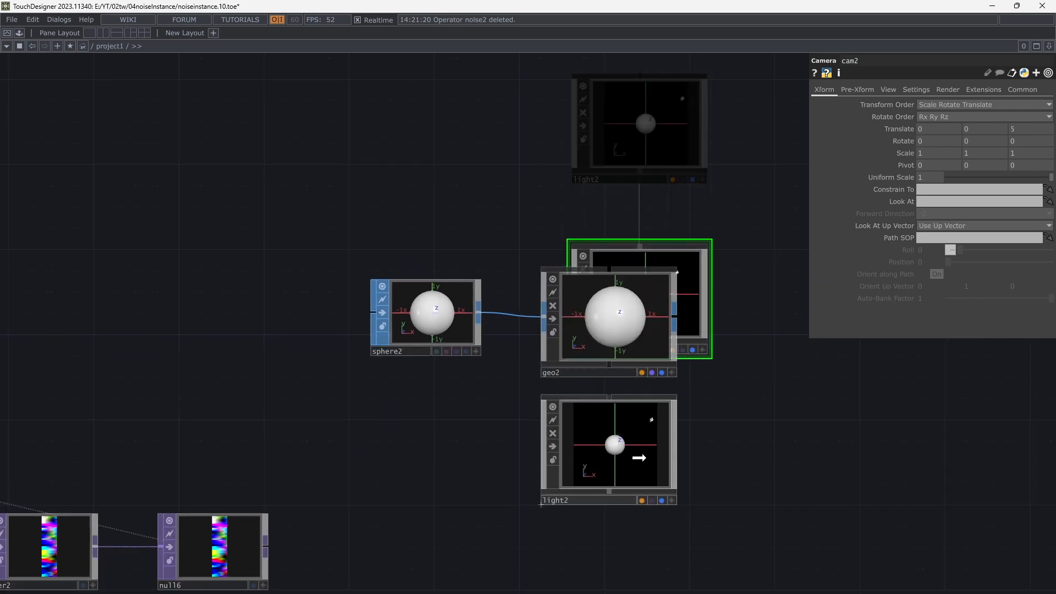
pyautogui.moveTo(699, 286); pyautogui.dragTo(666, 176)
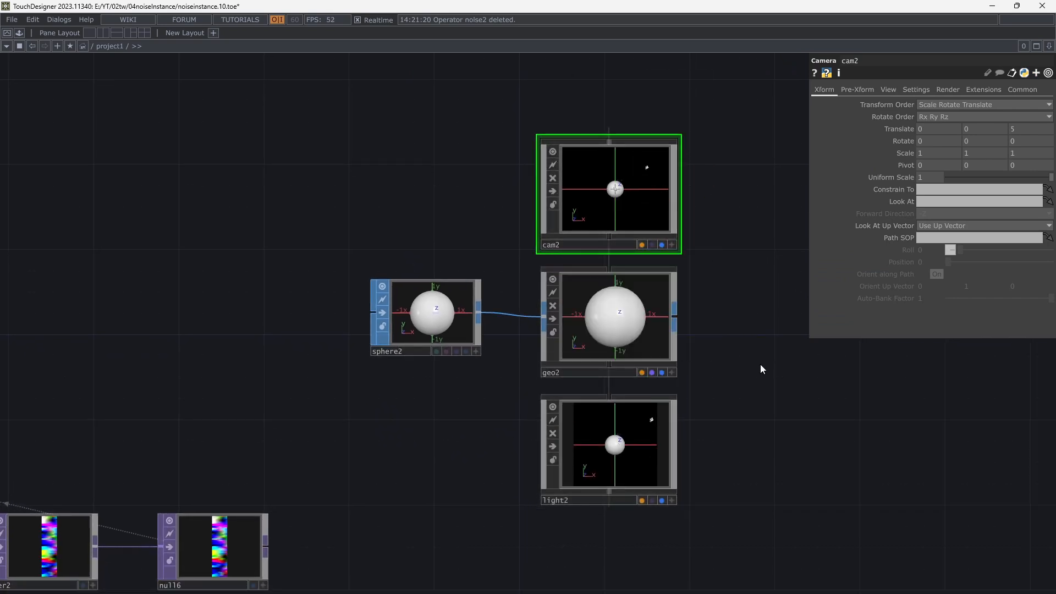
# Add a Render TOP beside geo2 and assign cam2, geo2 and light2 as its camera, geometry and lights.
pyautogui.moveTo(759, 365); pyautogui.dragTo(619, 380)
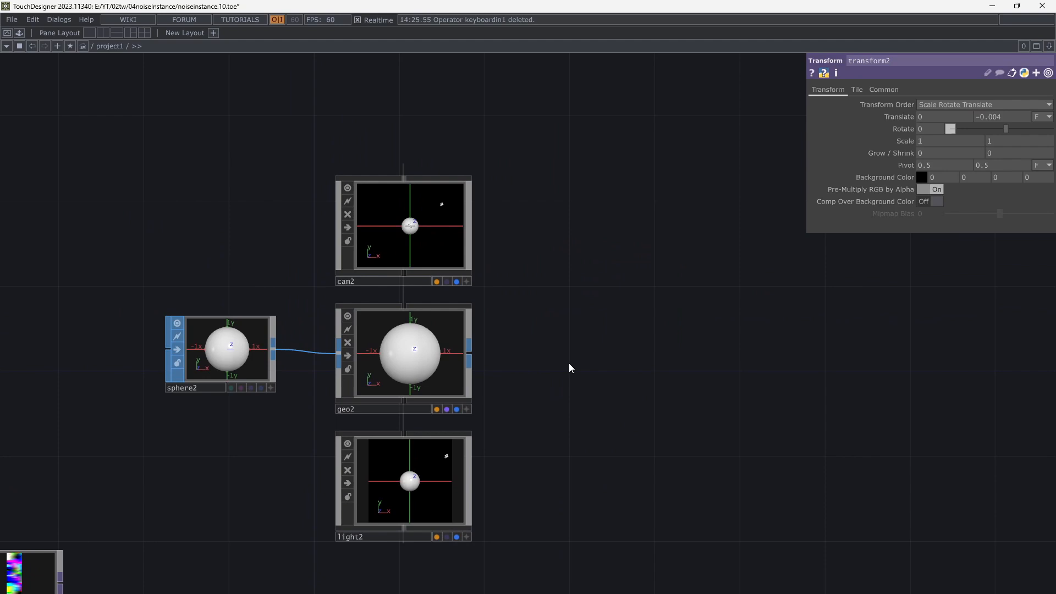
pyautogui.press('Tab')
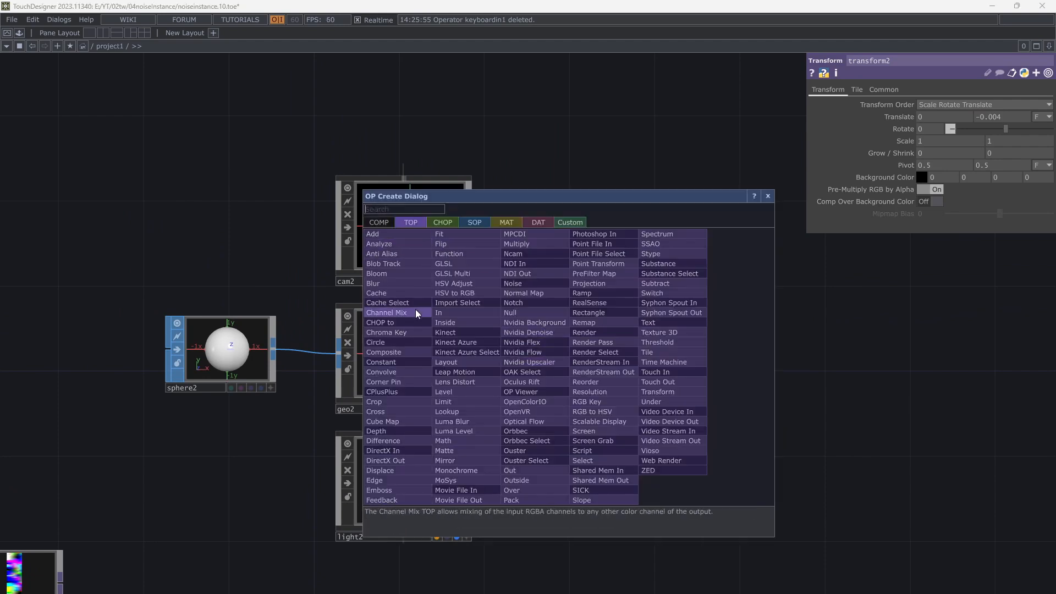
pyautogui.click(585, 331)
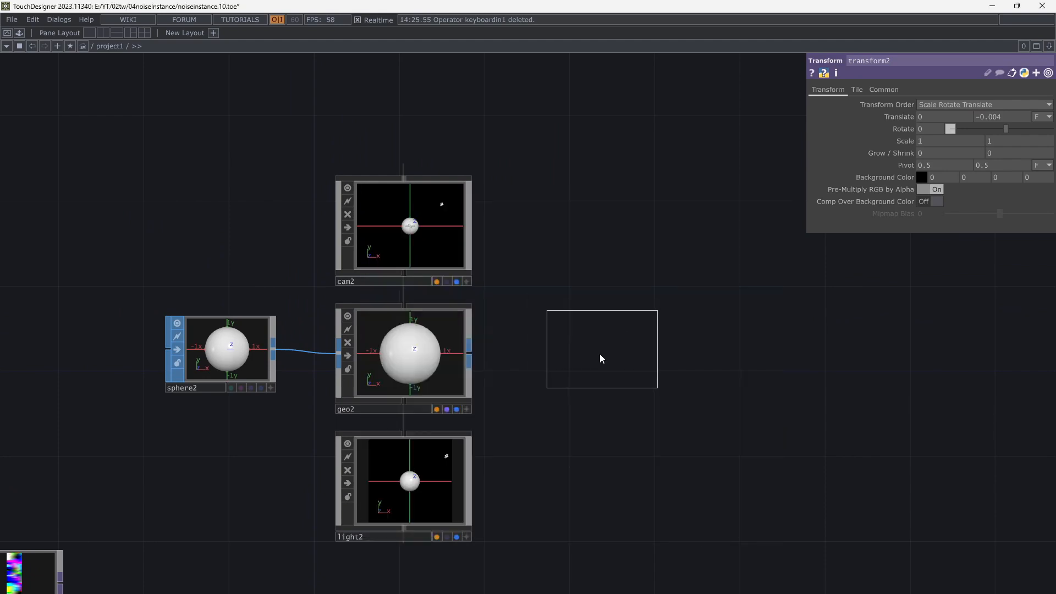
pyautogui.click(599, 358)
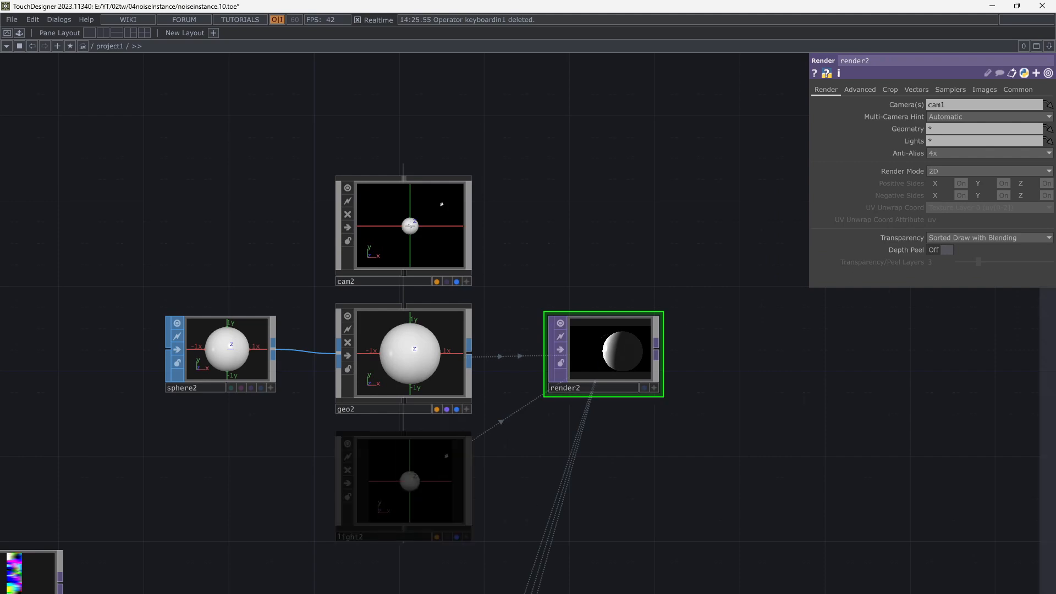
pyautogui.moveTo(418, 497); pyautogui.dragTo(952, 130)
pyautogui.moveTo(407, 236); pyautogui.dragTo(942, 104)
# Turn on instancing for geo2.
pyautogui.moveTo(597, 463); pyautogui.dragTo(658, 272)
pyautogui.click(658, 272)
pyautogui.scroll(3, 507, 382)
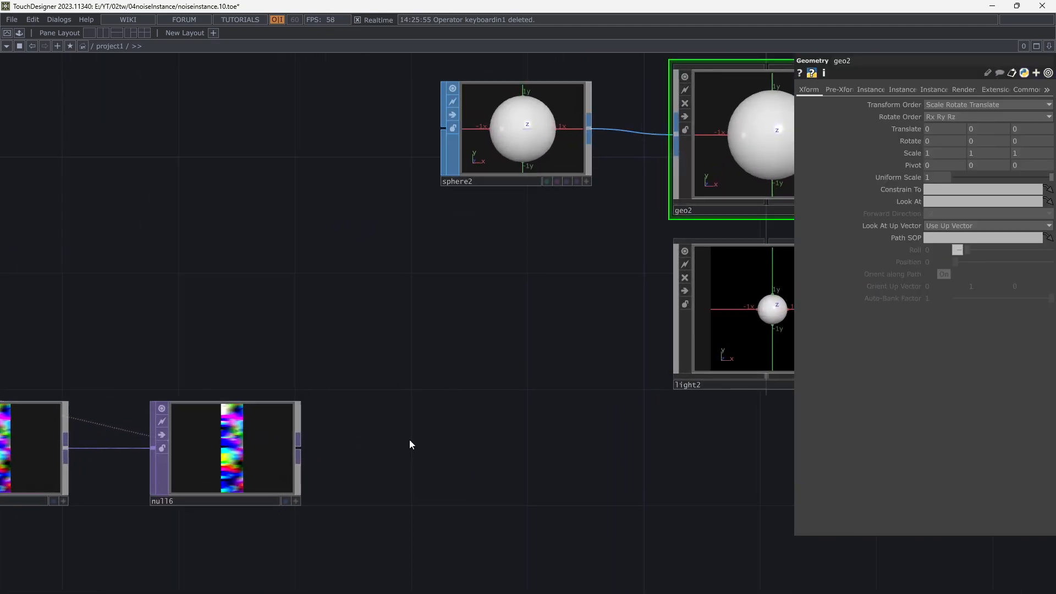
pyautogui.click(870, 89)
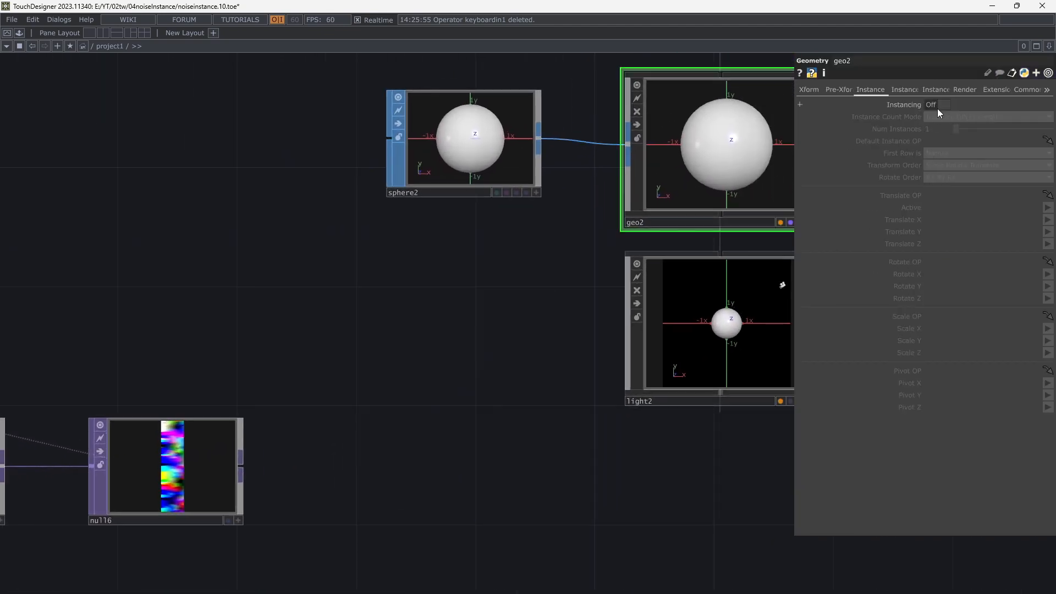
pyautogui.click(937, 106)
# Set the radius of sphere2 to 0.045 on all three axes.
pyautogui.scroll(-2, 511, 255)
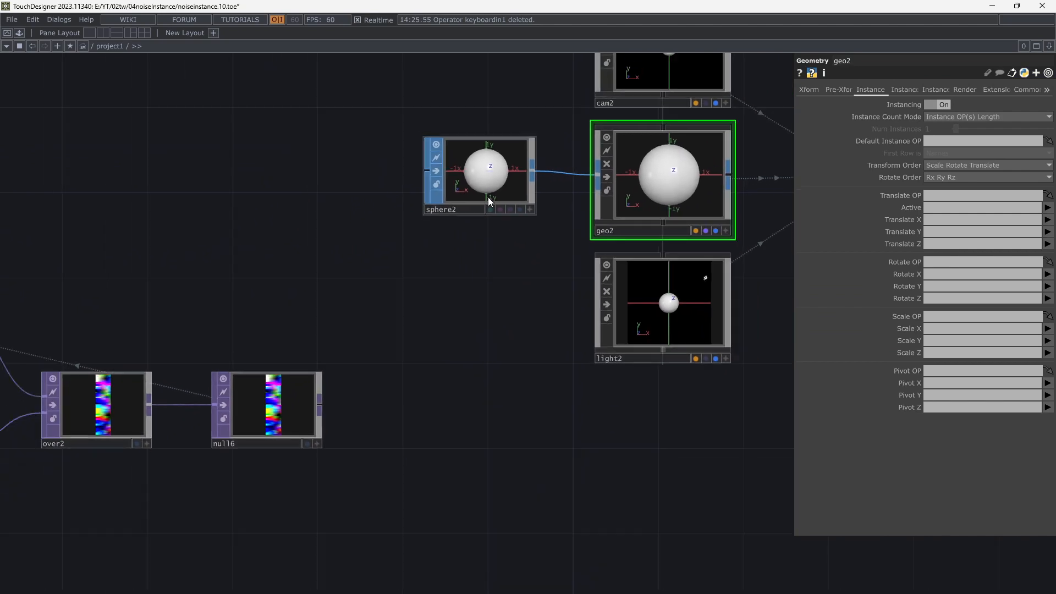
pyautogui.click(489, 201)
pyautogui.moveTo(878, 165)
pyautogui.mouseDown(button='middle')
pyautogui.moveTo(871, 190)
pyautogui.moveTo(882, 149)
pyautogui.mouseUp(button='middle')
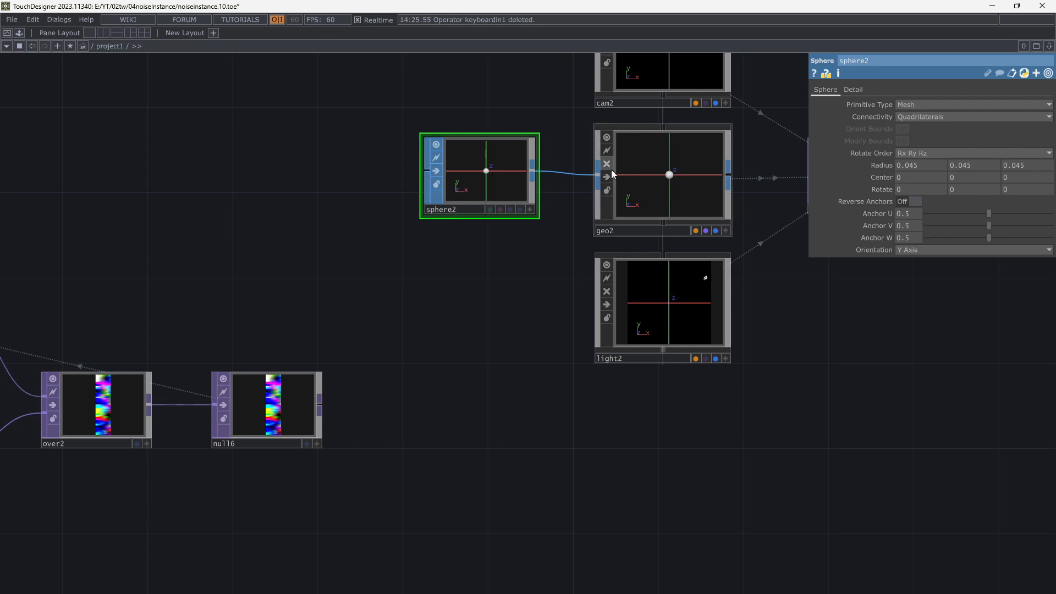
# Assign null6 as geo2's Default Instance OP and map Translate X, Y and Z to r, g and b.
pyautogui.click(631, 173)
pyautogui.moveTo(288, 421); pyautogui.dragTo(943, 145)
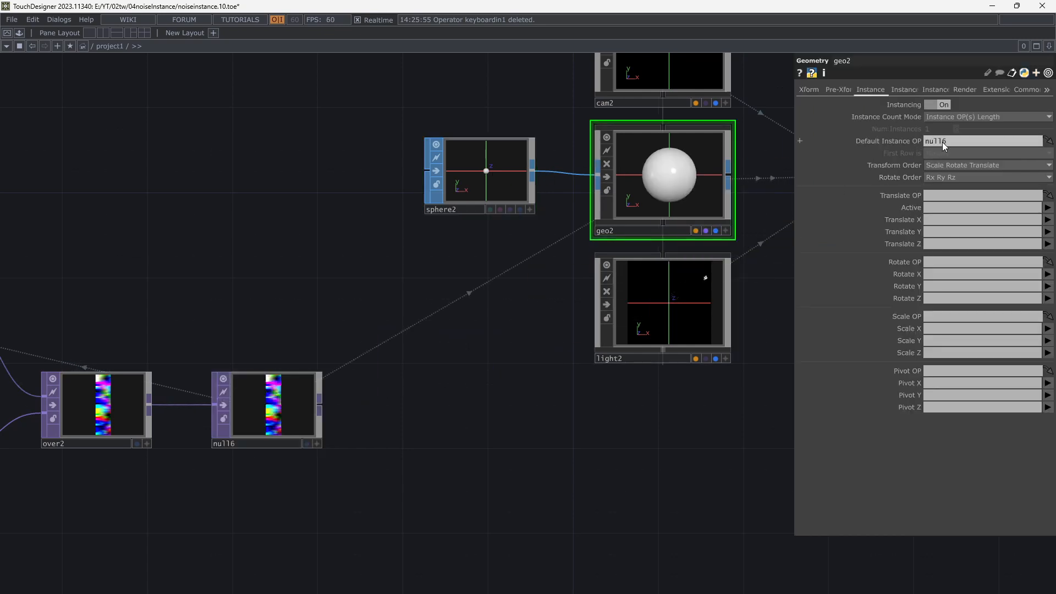
pyautogui.click(950, 218)
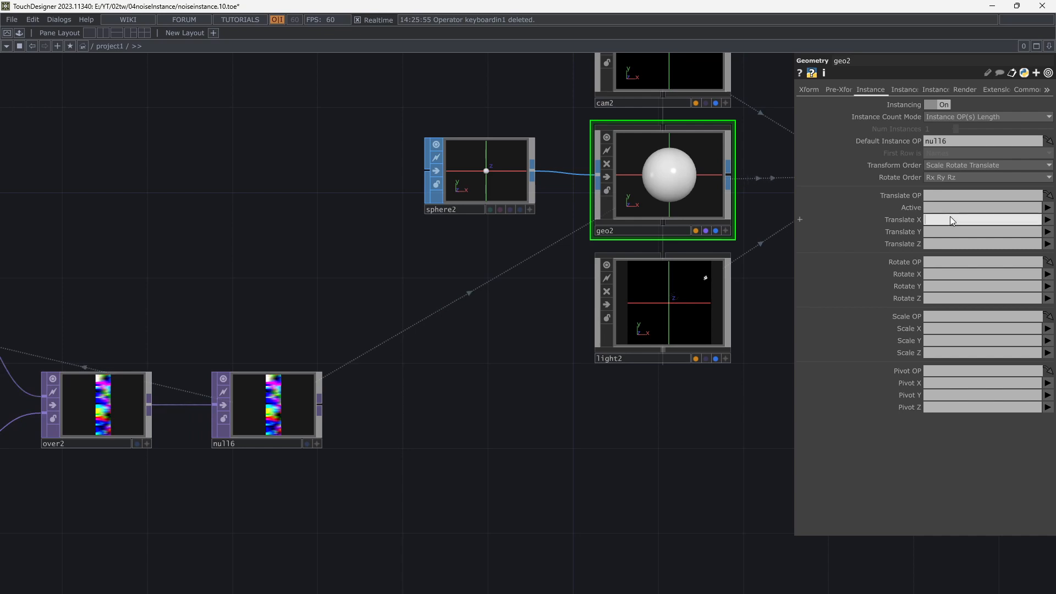
pyautogui.write('r')
pyautogui.click(946, 232)
pyautogui.write('g')
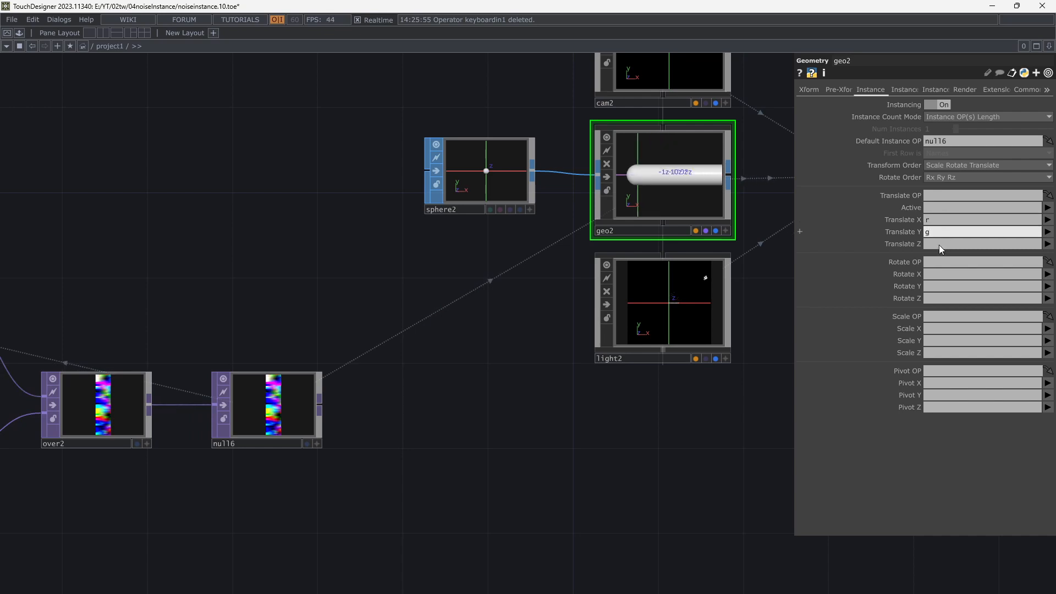
pyautogui.click(939, 246)
pyautogui.write('b')
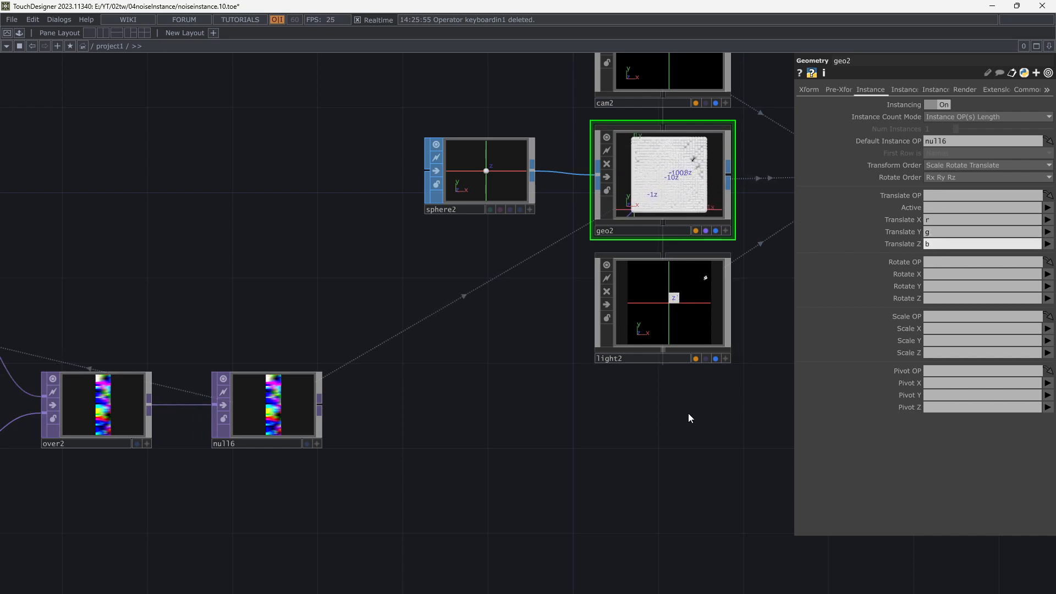
pyautogui.click(688, 414)
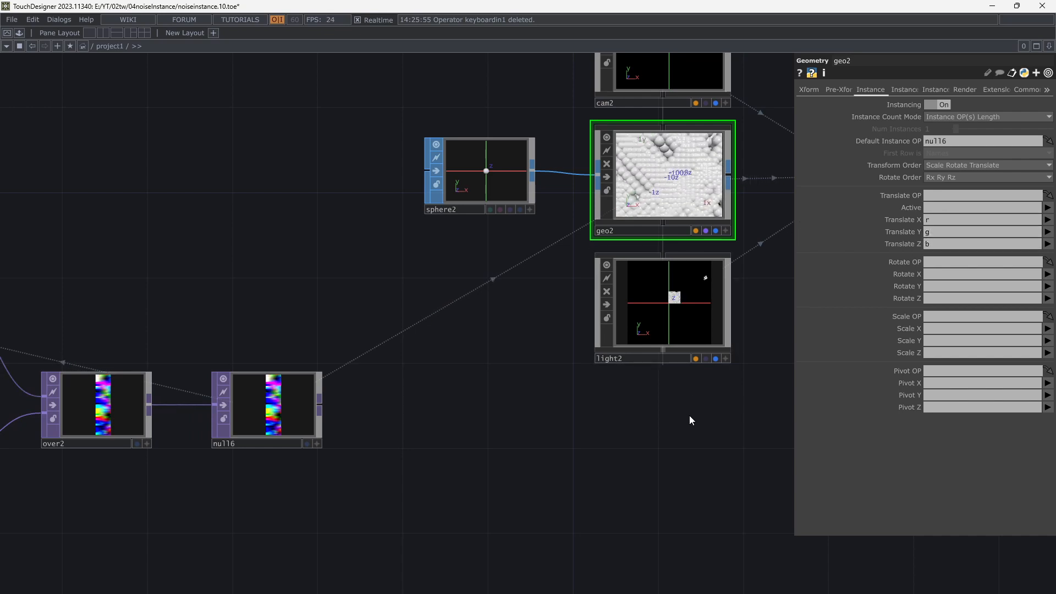
# Set the radius of sphere2 to 0.005 on all axes, inspect the instances in geo2, and reduce the radius further.
pyautogui.click(513, 189)
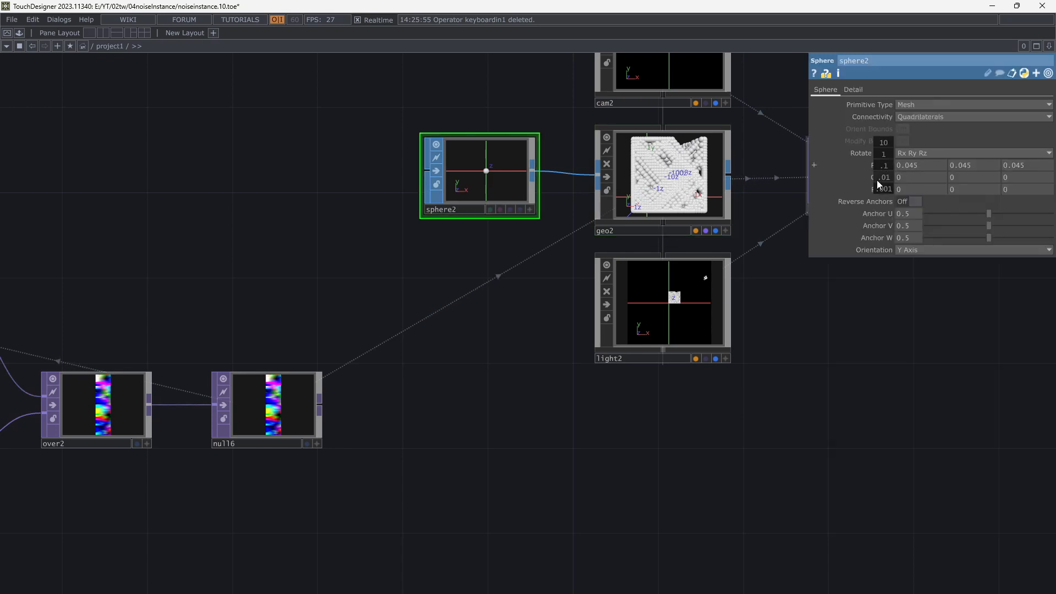
pyautogui.moveTo(876, 180); pyautogui.dragTo(860, 180, button='middle')
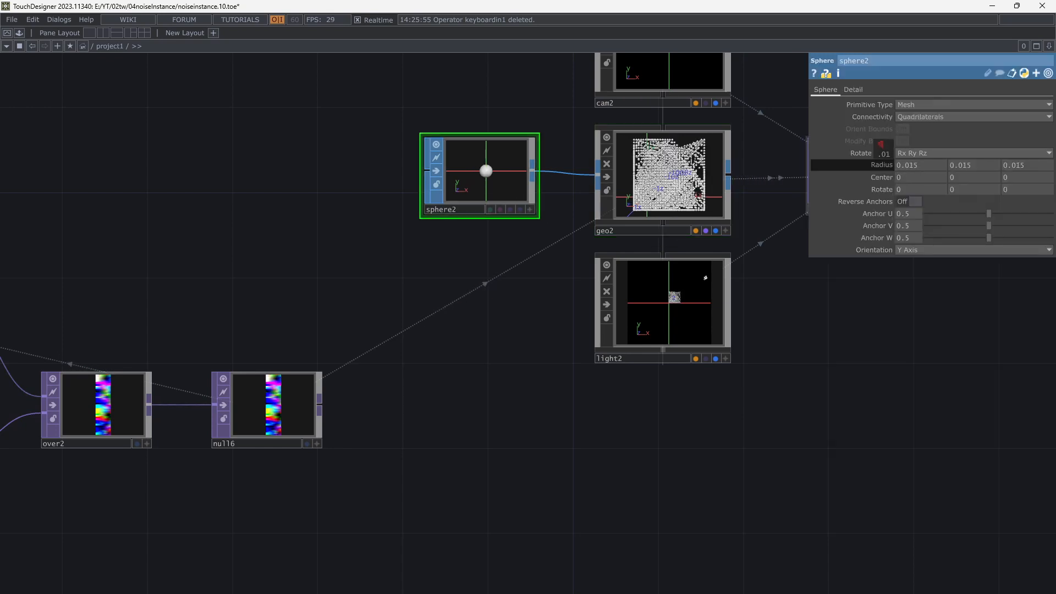
pyautogui.moveTo(880, 144); pyautogui.dragTo(880, 145, button='middle')
pyautogui.scroll(5, 750, 163)
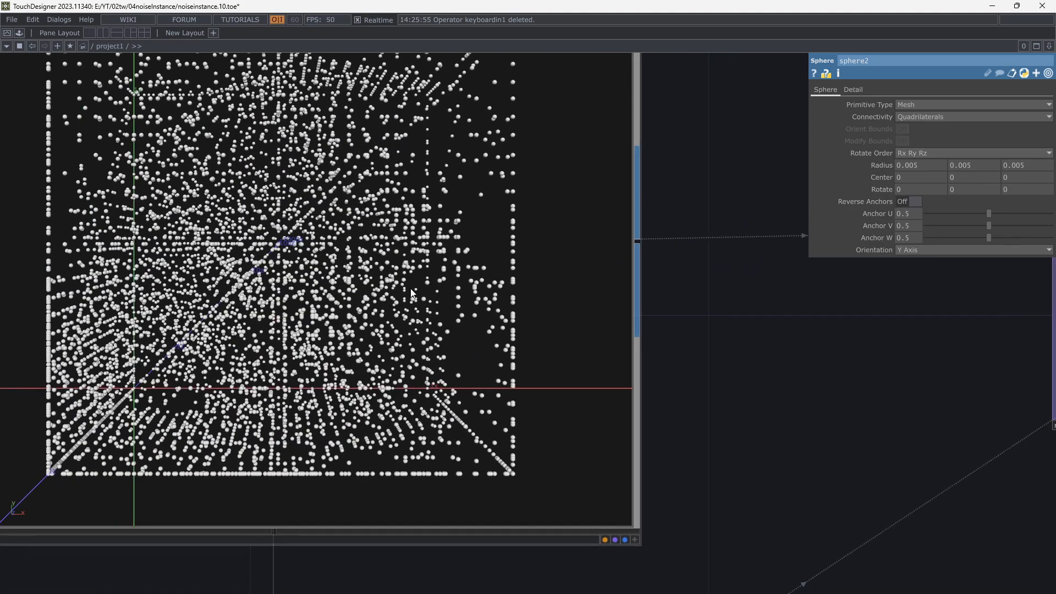
pyautogui.scroll(-3, 412, 293)
pyautogui.scroll(-2, 676, 299)
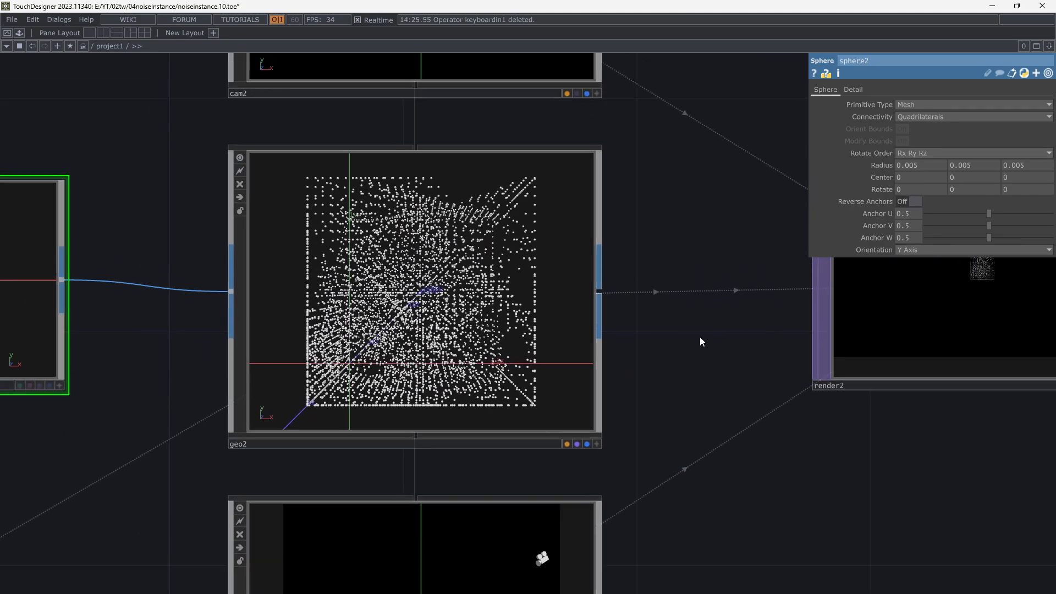
pyautogui.scroll(-2, 700, 336)
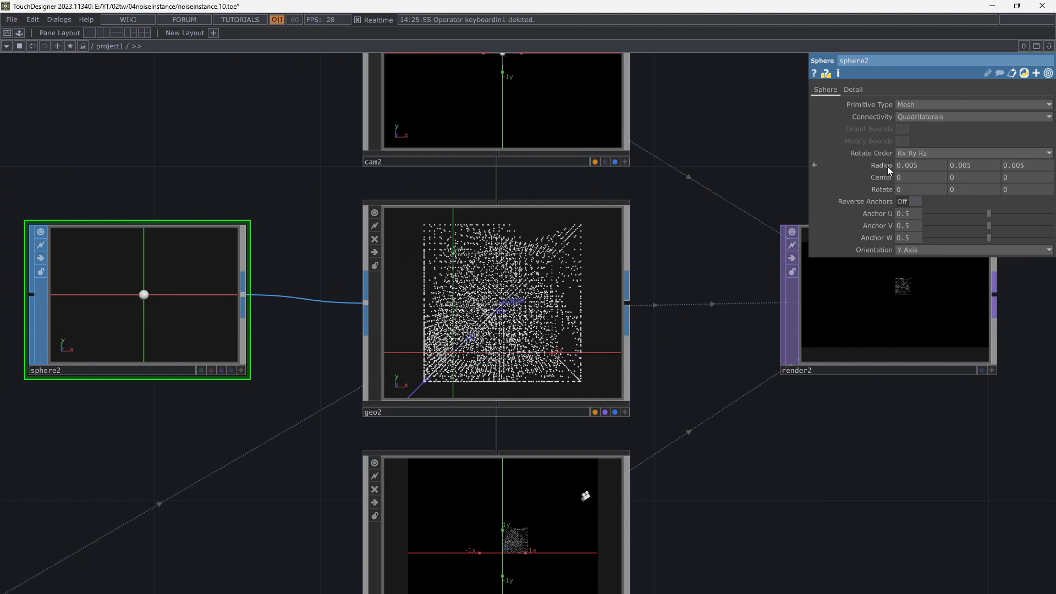
pyautogui.moveTo(887, 166); pyautogui.dragTo(877, 154, button='middle')
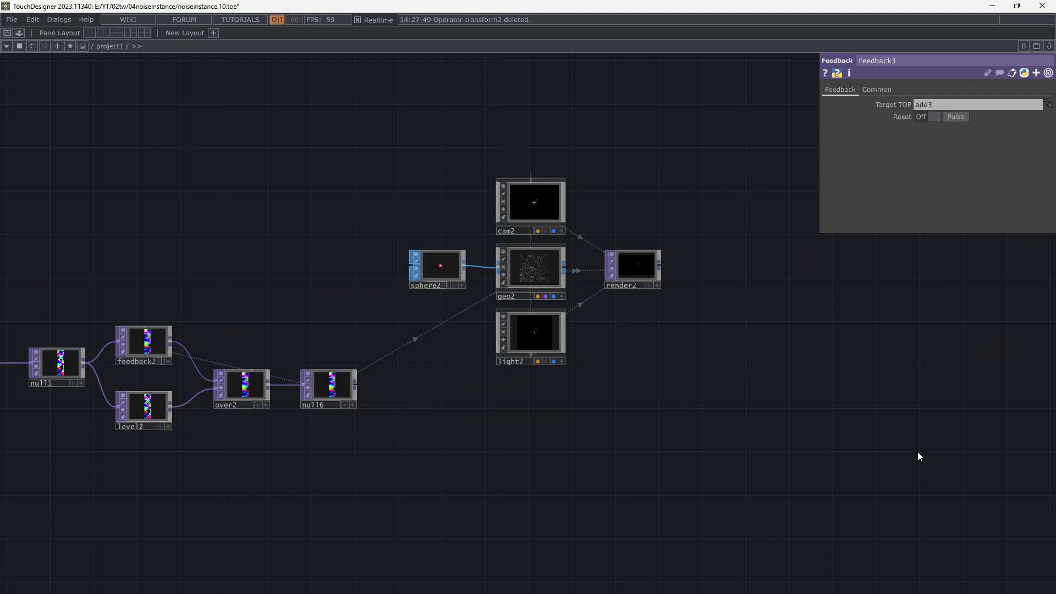
# Add a Null TOP after render2 and show its image as the network background.
pyautogui.scroll(5, 872, 446)
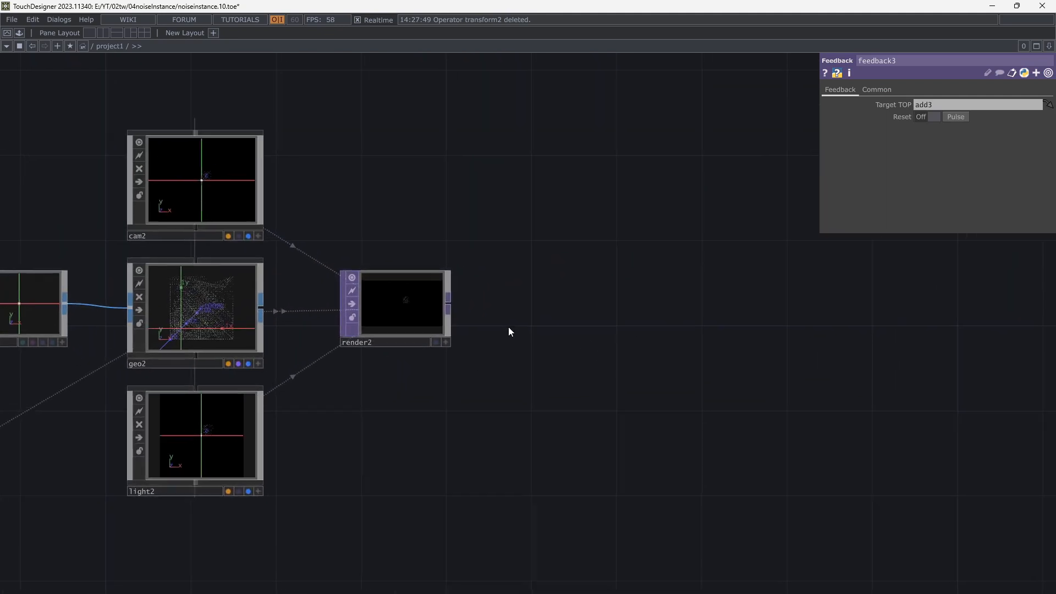
pyautogui.rightClick(451, 303)
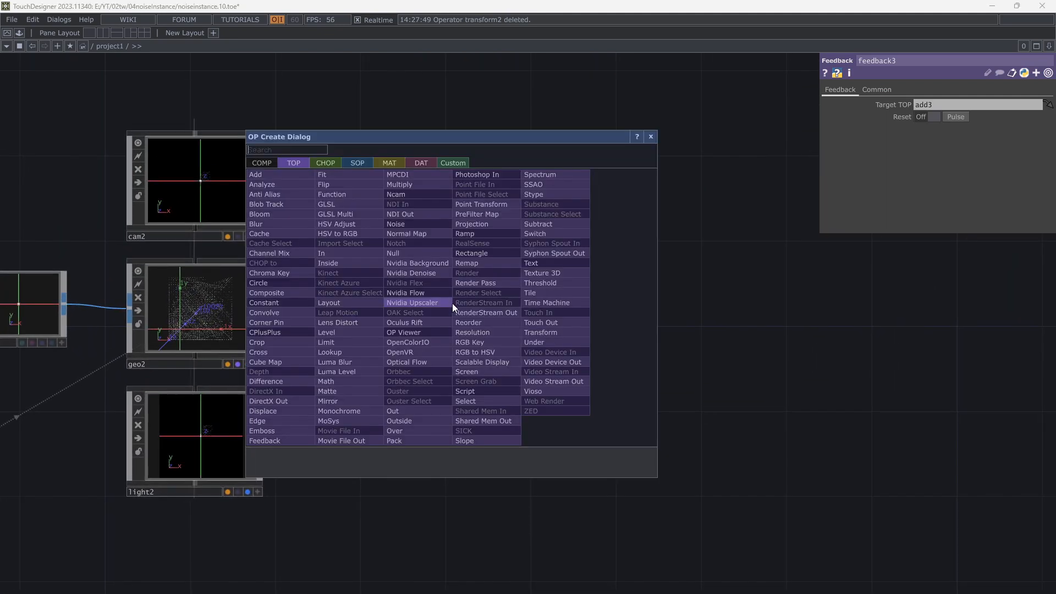
pyautogui.write('null')
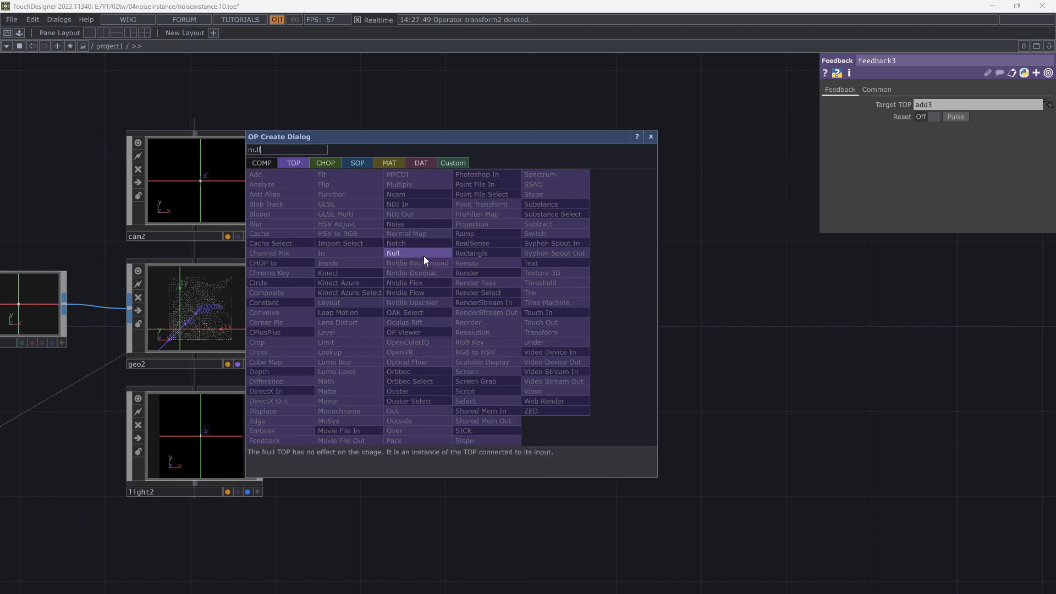
pyautogui.click(424, 254)
pyautogui.click(967, 305)
pyautogui.moveTo(928, 397); pyautogui.dragTo(533, 428)
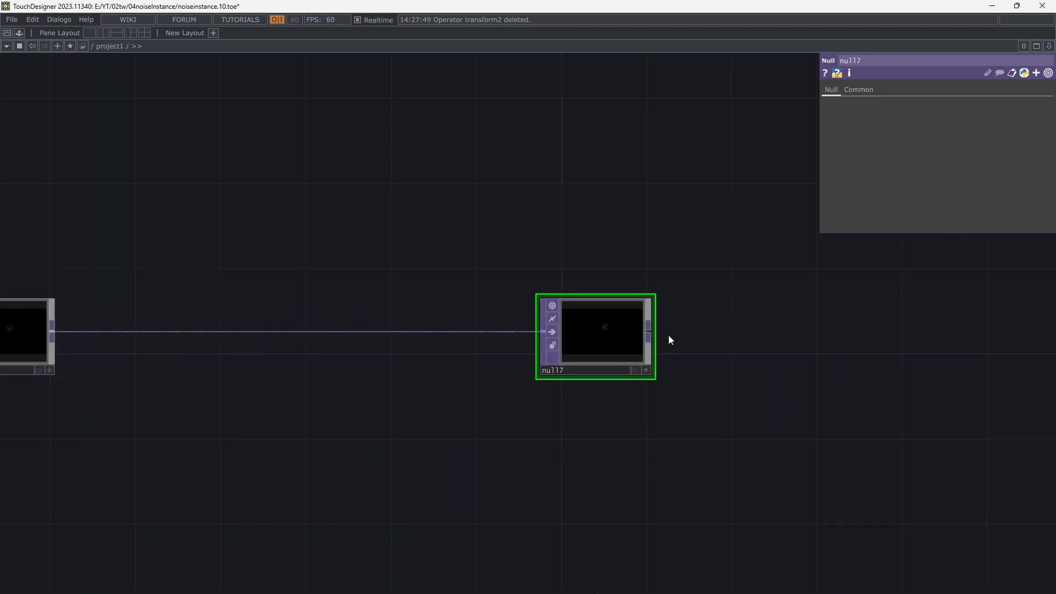
pyautogui.click(635, 370)
# Set render2's output resolution to 1280 by 720.
pyautogui.moveTo(470, 393); pyautogui.dragTo(889, 418)
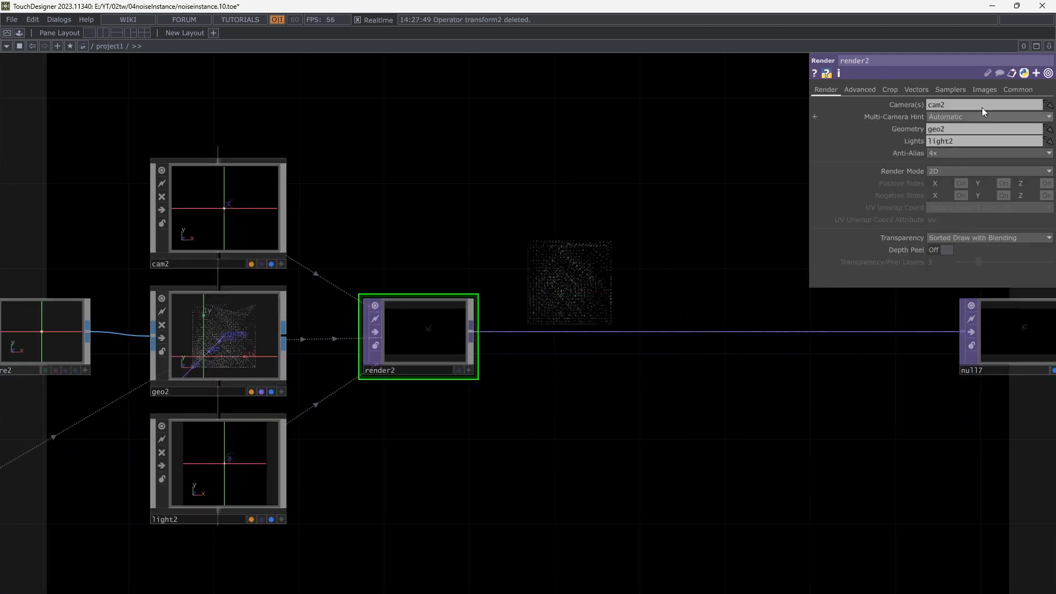
pyautogui.click(1014, 89)
pyautogui.click(1046, 104)
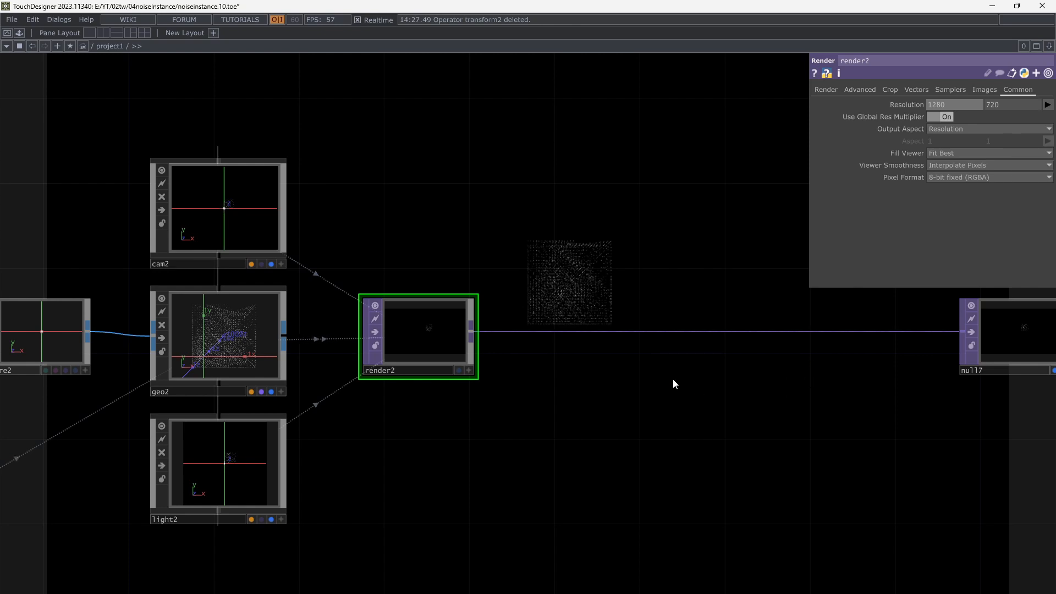
# Create an unconnected Add TOP above the wire between render2 and the new Null TOP.
pyautogui.moveTo(672, 378); pyautogui.dragTo(509, 385)
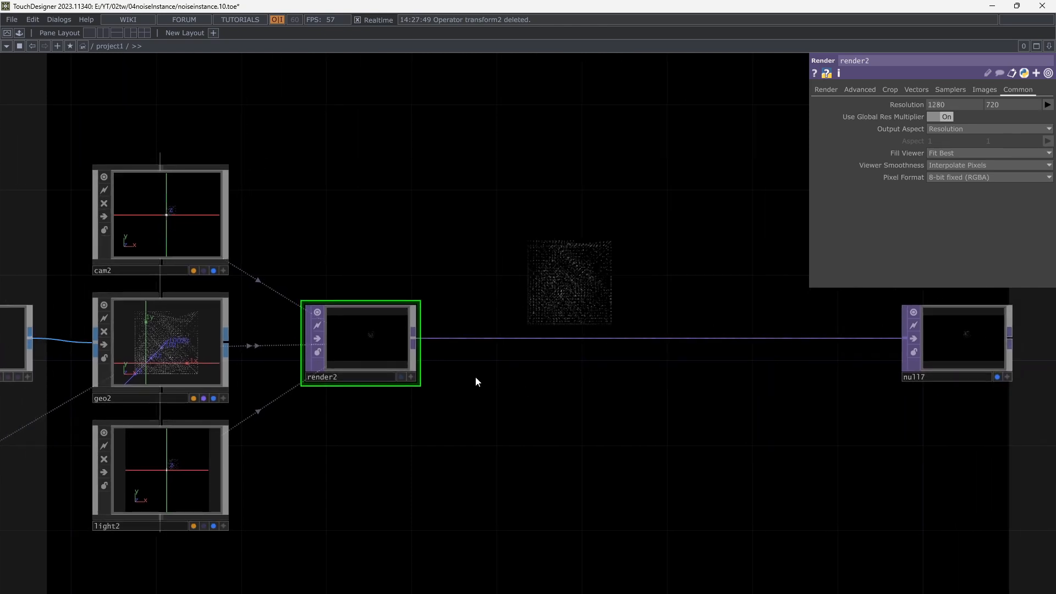
pyautogui.moveTo(572, 240); pyautogui.dragTo(513, 275)
pyautogui.press('Tab')
pyautogui.write('ad')
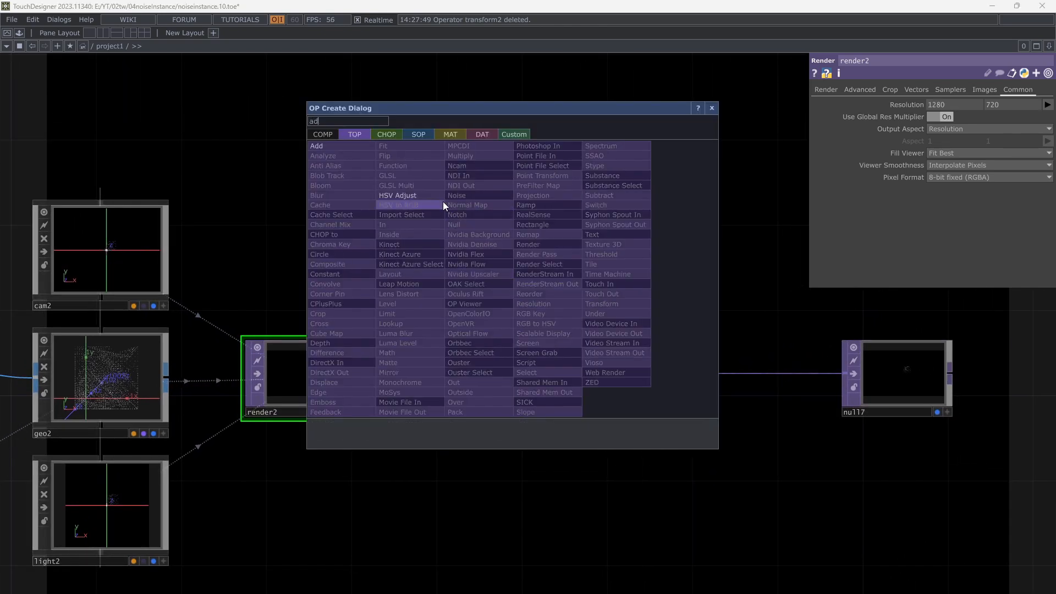
pyautogui.press('Return')
pyautogui.click(646, 269)
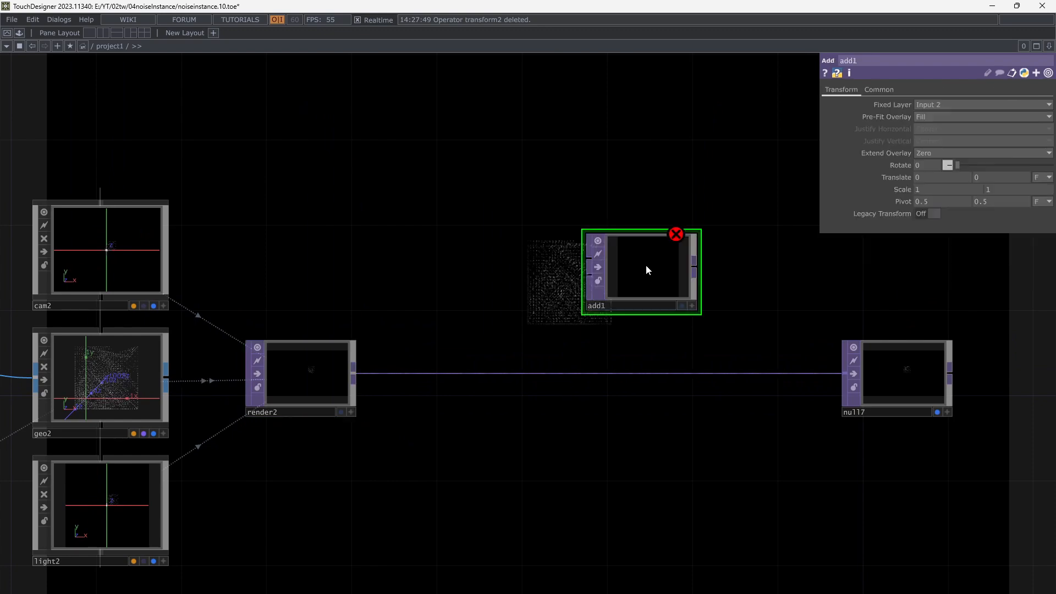
# Create a Feedback TOP above render2 and move add1 further along to leave room between them.
pyautogui.press('Tab')
pyautogui.write('f')
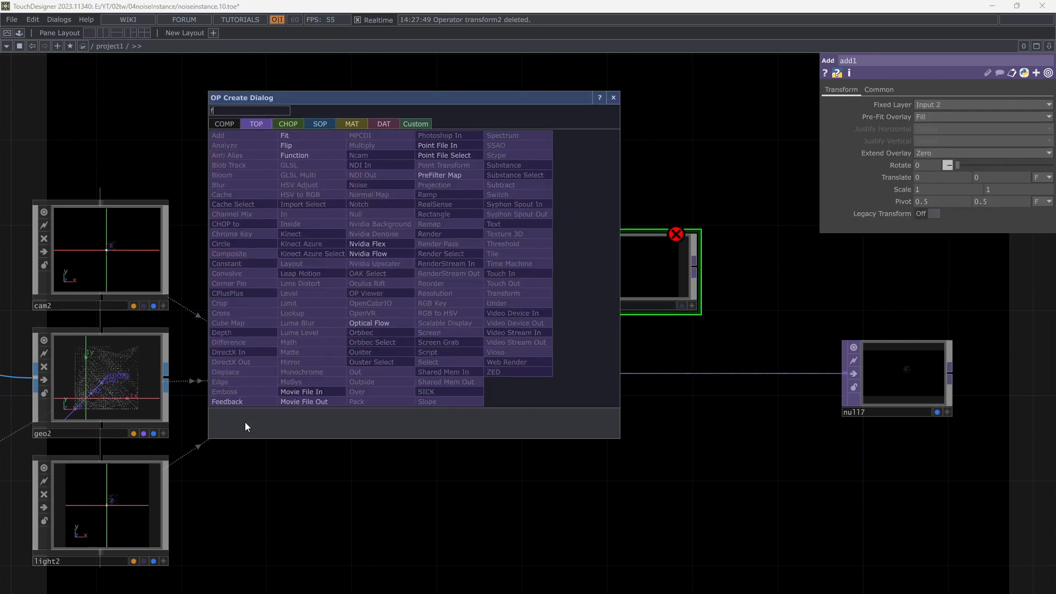
pyautogui.click(243, 402)
pyautogui.click(394, 266)
pyautogui.moveTo(665, 267); pyautogui.dragTo(729, 289)
# Chain a Transform TOP and a Level TOP after feedback4, shifting add1 to make room.
pyautogui.press('Tab')
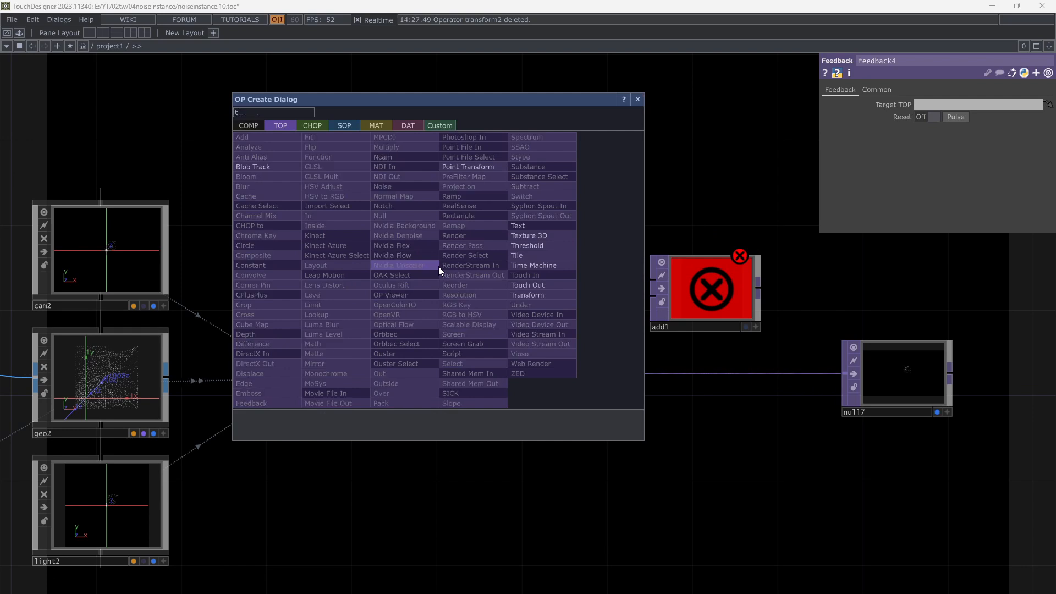
pyautogui.click(490, 282)
pyautogui.click(532, 291)
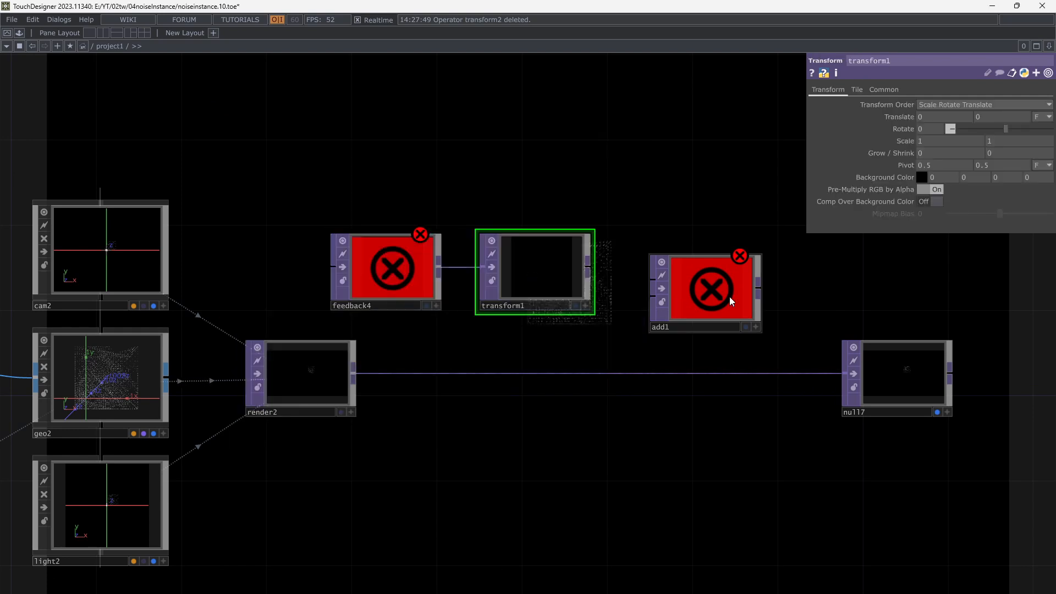
pyautogui.moveTo(729, 296); pyautogui.dragTo(793, 296)
pyautogui.click(592, 268)
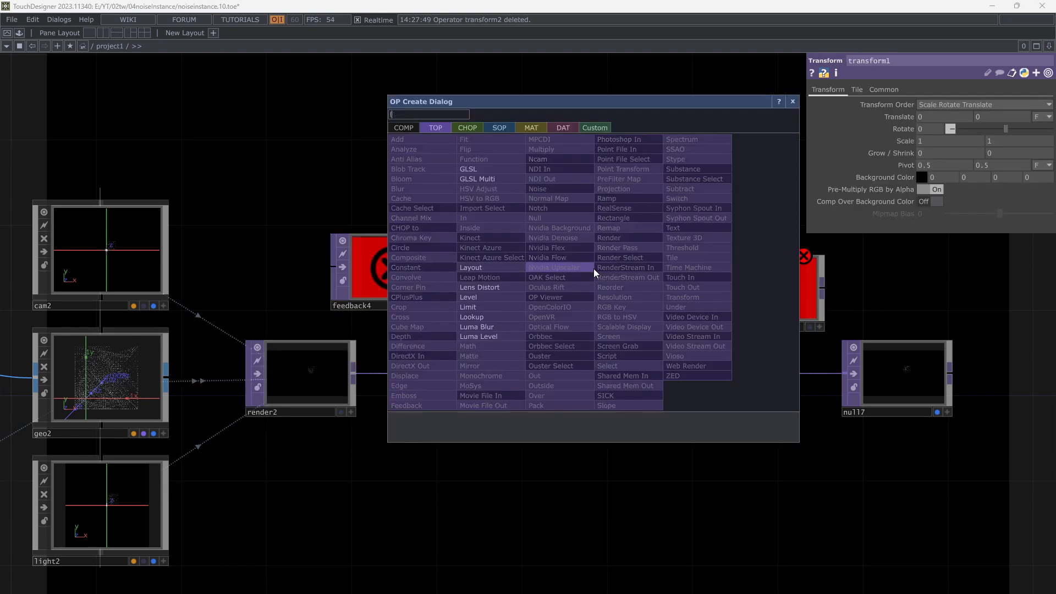
pyautogui.click(487, 296)
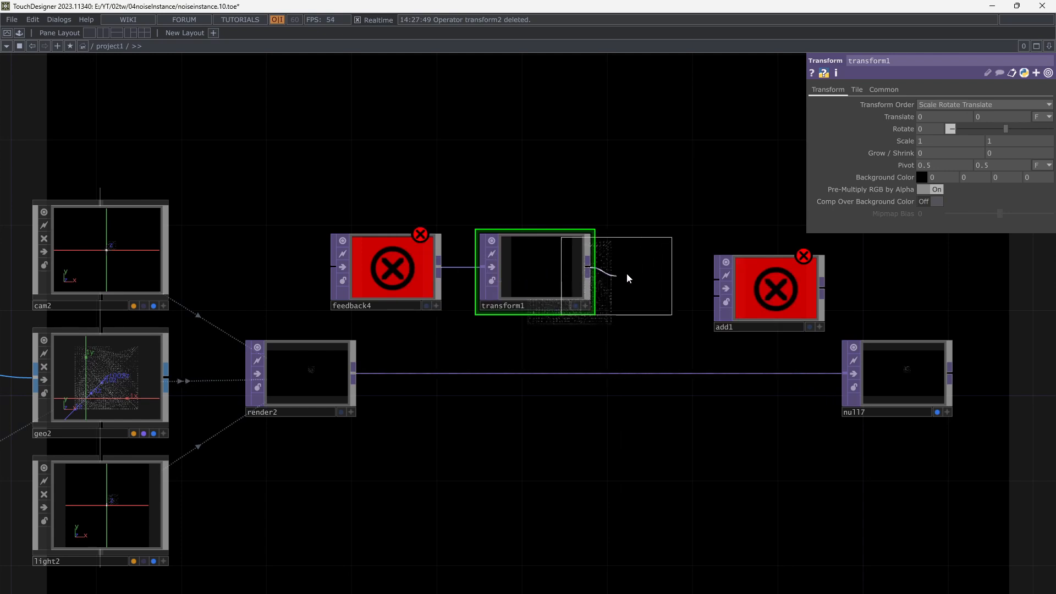
pyautogui.click(628, 283)
# Close the feedback loop by wiring render2 into feedback4, level4 and render2 into add1, and making add1 feedback4's target.
pyautogui.moveTo(335, 266); pyautogui.dragTo(353, 373)
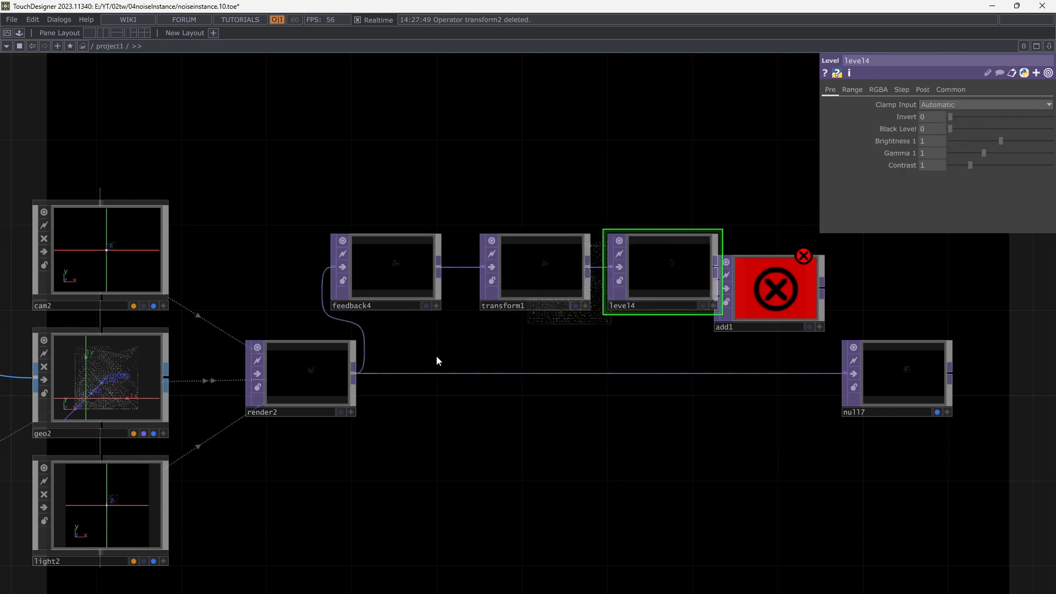
pyautogui.moveTo(643, 314); pyautogui.dragTo(583, 315)
pyautogui.moveTo(720, 292); pyautogui.dragTo(678, 463)
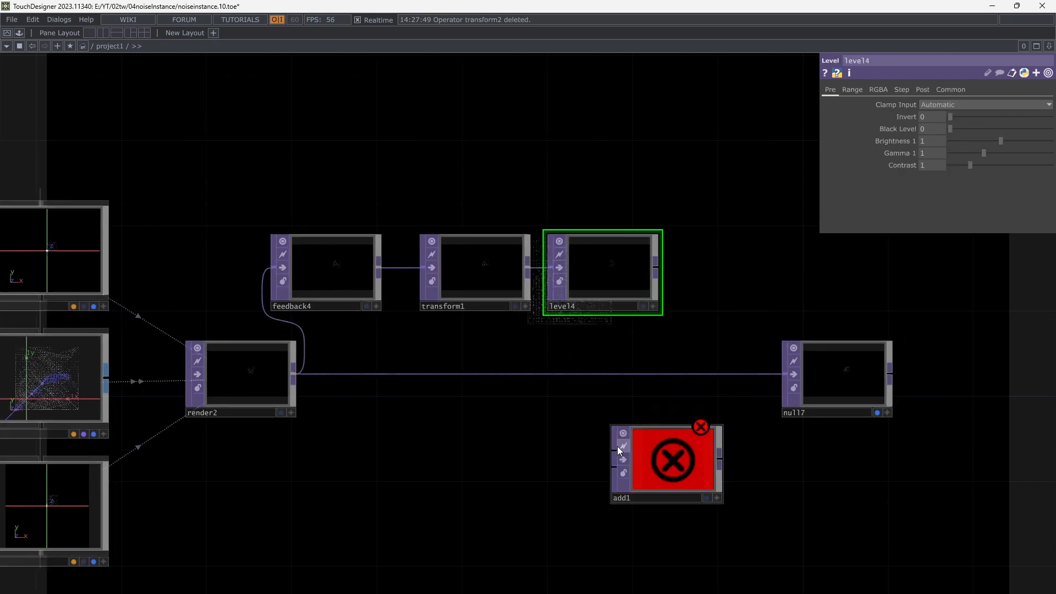
pyautogui.moveTo(614, 450); pyautogui.dragTo(675, 287)
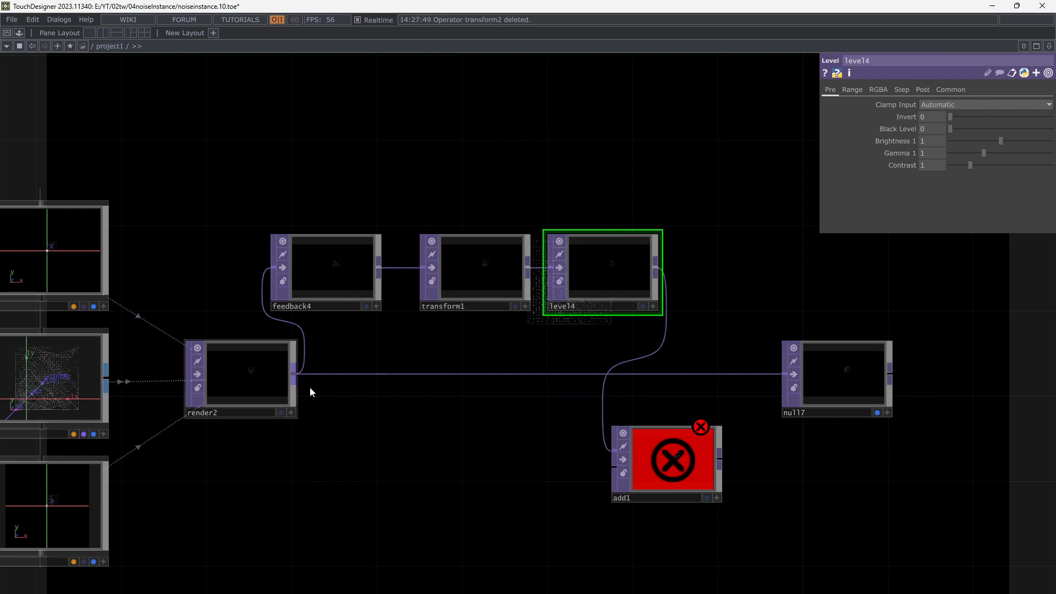
pyautogui.moveTo(294, 378); pyautogui.dragTo(332, 275)
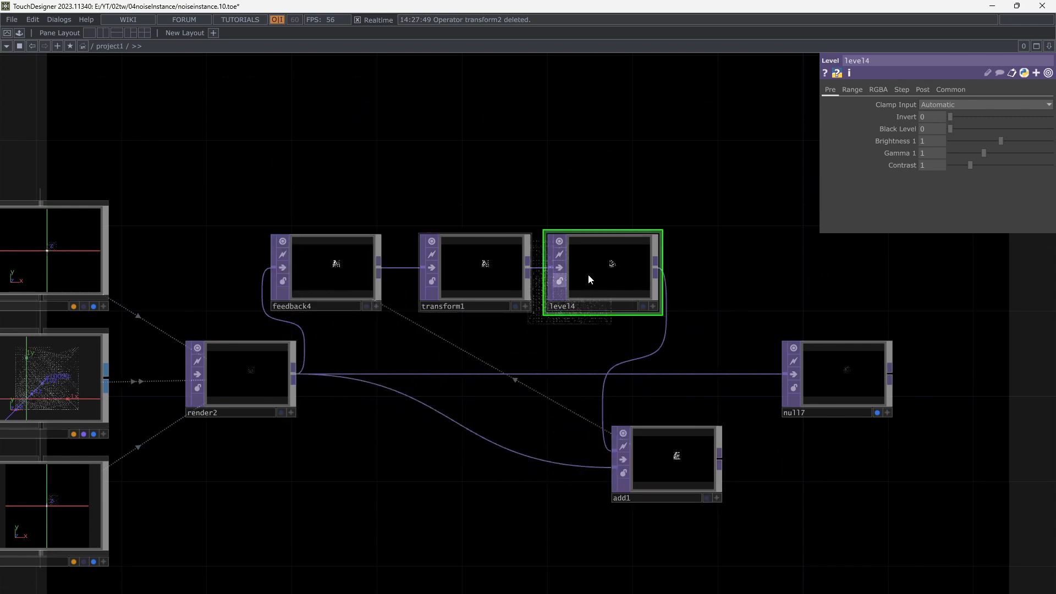
# Reduce level4's post opacity to 0.902 and inspect its image up close.
pyautogui.click(922, 90)
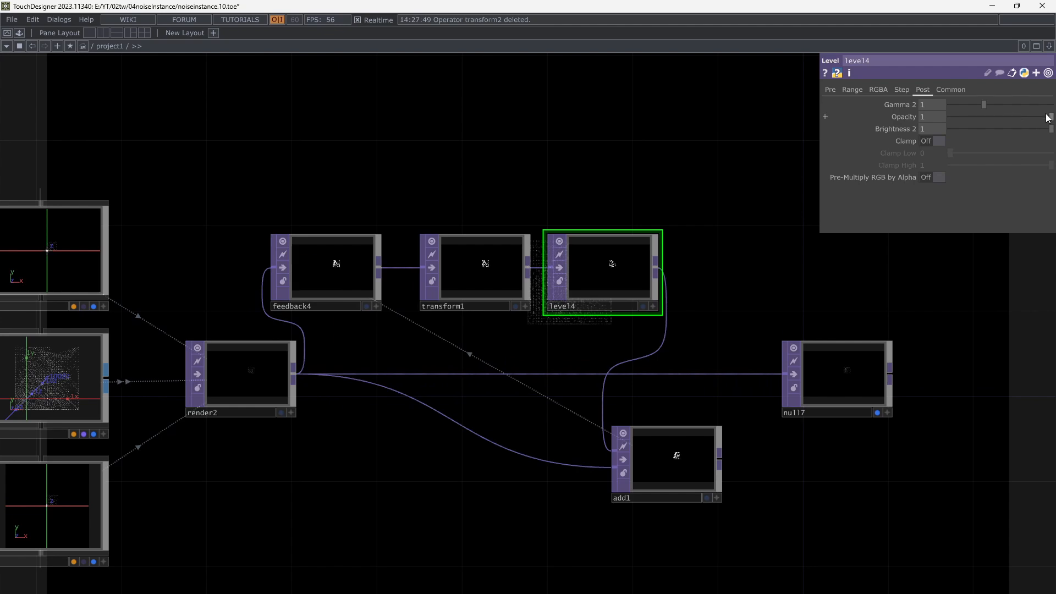
pyautogui.scroll(5, 660, 266)
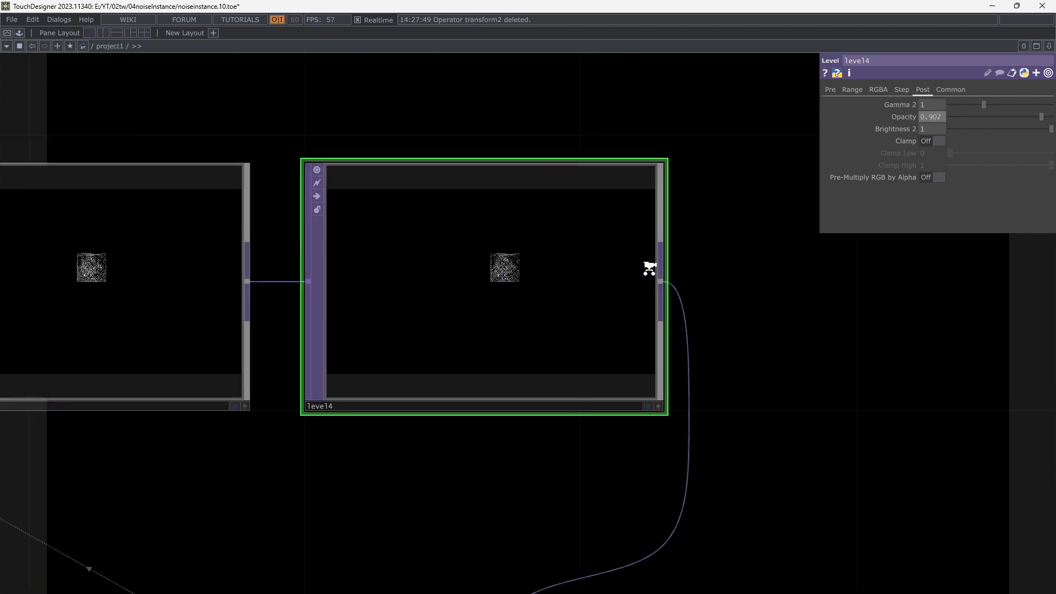
# Reframe cam2 so the instanced spheres fill much more of the rendered image.
pyautogui.scroll(-5, 563, 359)
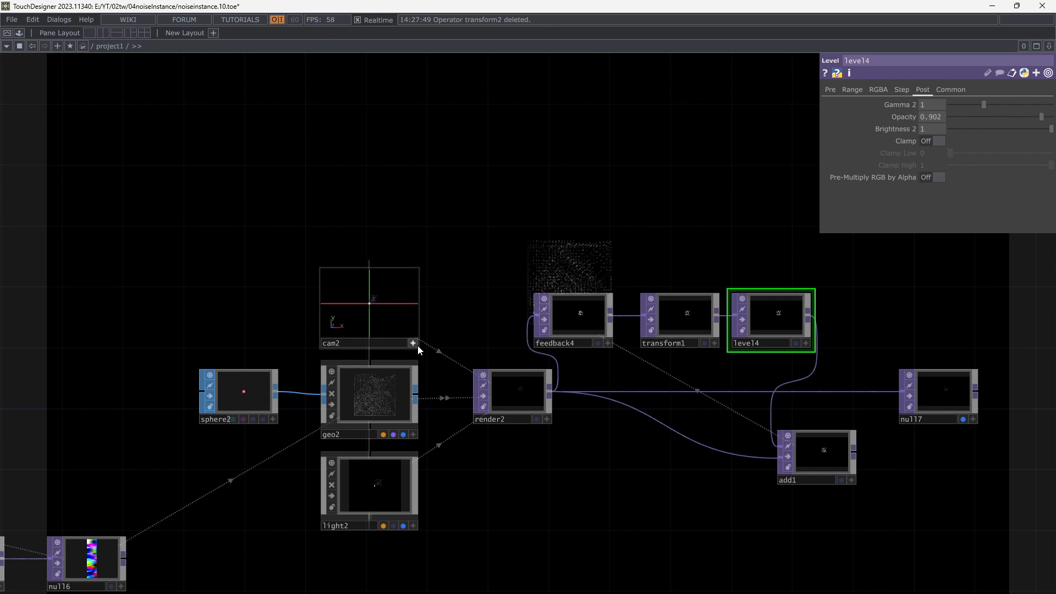
pyautogui.click(385, 317)
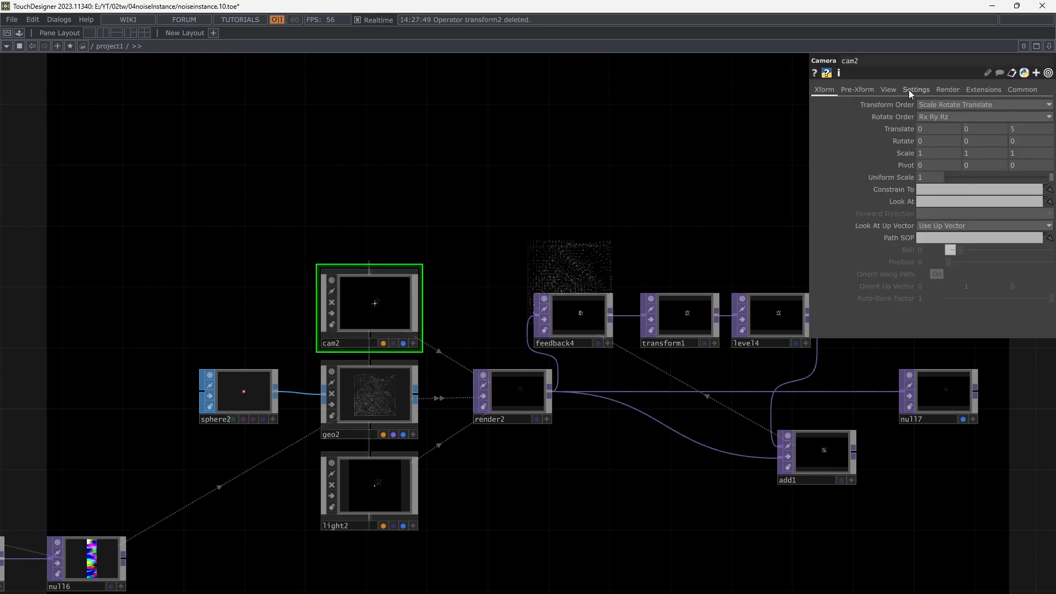
pyautogui.moveTo(992, 166); pyautogui.dragTo(967, 165)
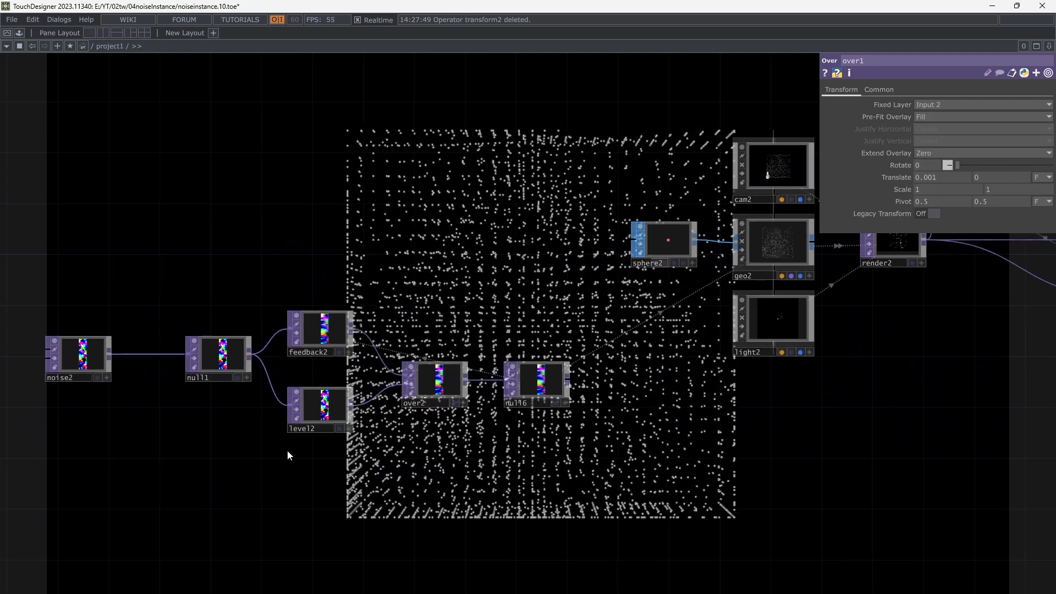
# Try resolution widths of 10 and 1 on noise2 to compare the number of instances.
pyautogui.click(166, 368)
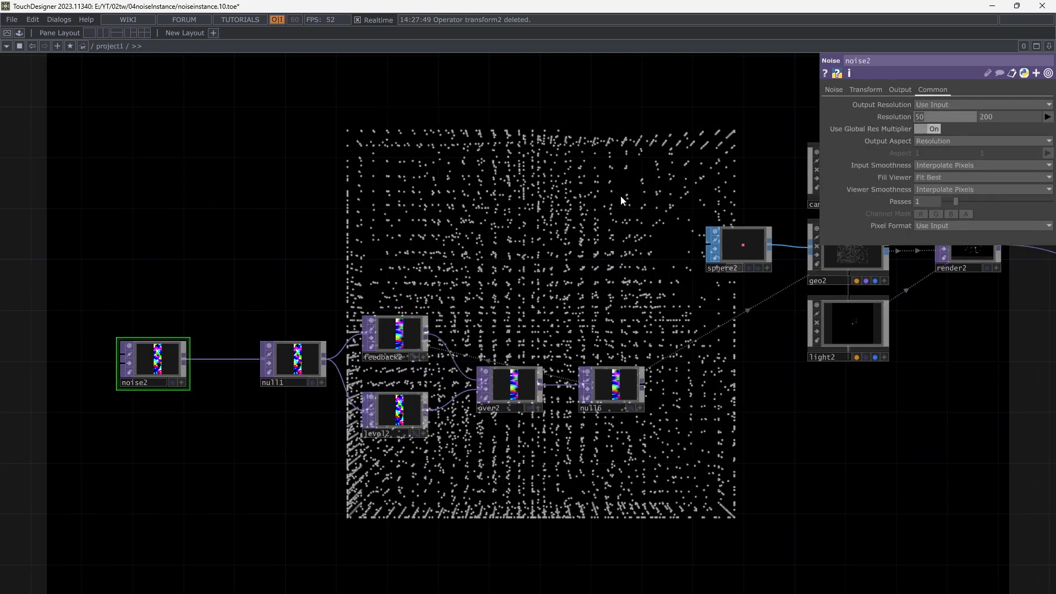
pyautogui.write('10')
pyautogui.press('Return')
pyautogui.moveTo(522, 252); pyautogui.dragTo(581, 341)
pyautogui.click(945, 118)
pyautogui.write('1')
pyautogui.press('Return')
pyautogui.moveTo(685, 285); pyautogui.dragTo(699, 383)
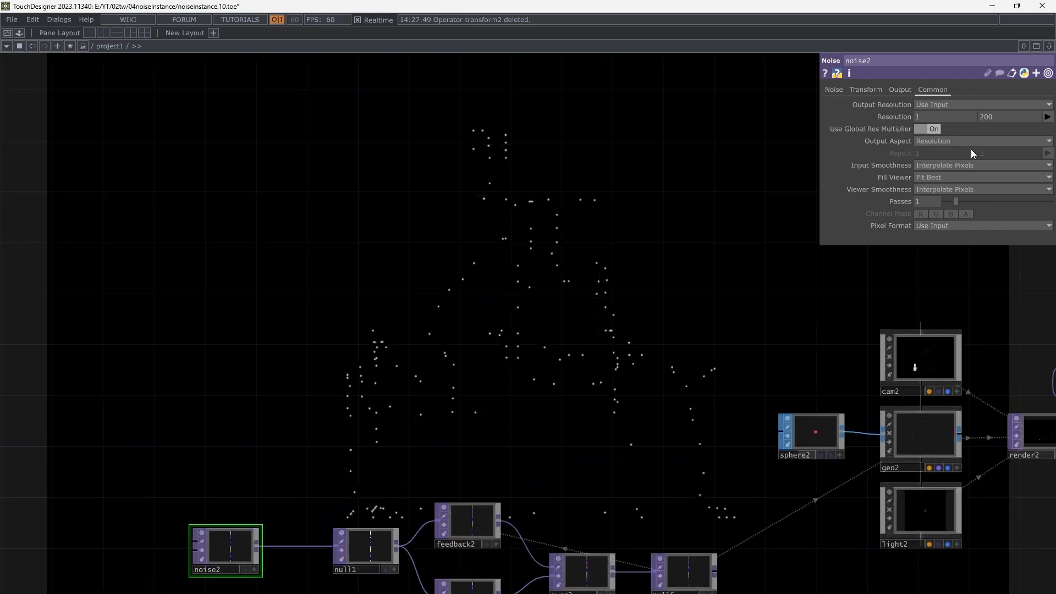
# Try a resolution of 20 by 20 on noise2.
pyautogui.click(997, 117)
pyautogui.write('20')
pyautogui.press('Return')
pyautogui.moveTo(709, 295); pyautogui.dragTo(719, 261)
pyautogui.press('Return')
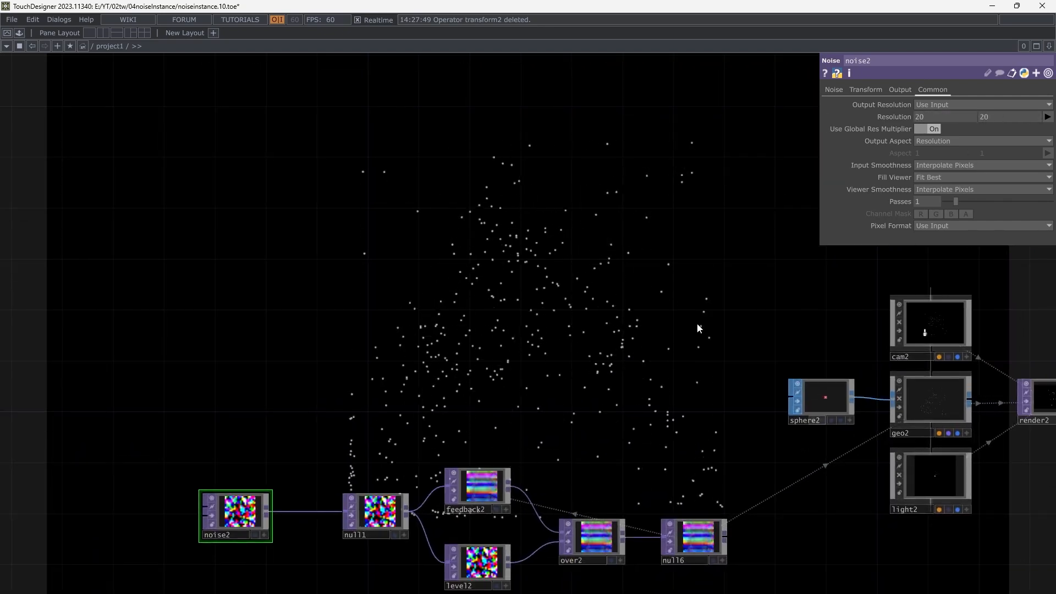
# Restore noise2's resolution to 50 by 200.
pyautogui.moveTo(697, 326); pyautogui.dragTo(581, 432)
pyautogui.click(955, 117)
pyautogui.write('50')
pyautogui.press('Return')
pyautogui.click(996, 119)
pyautogui.write('0')
pyautogui.press('Return')
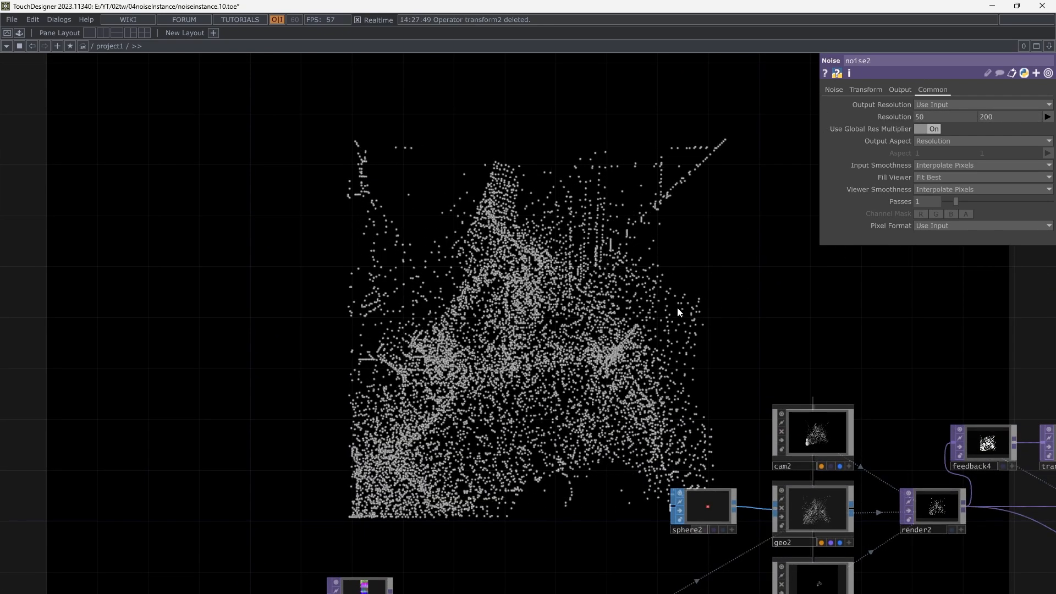
# Orbit cam2's view around the sphere cloud and switch it to the front viewport.
pyautogui.moveTo(682, 311); pyautogui.dragTo(560, 237)
pyautogui.moveTo(701, 352); pyautogui.dragTo(711, 366)
pyautogui.rightClick(716, 359)
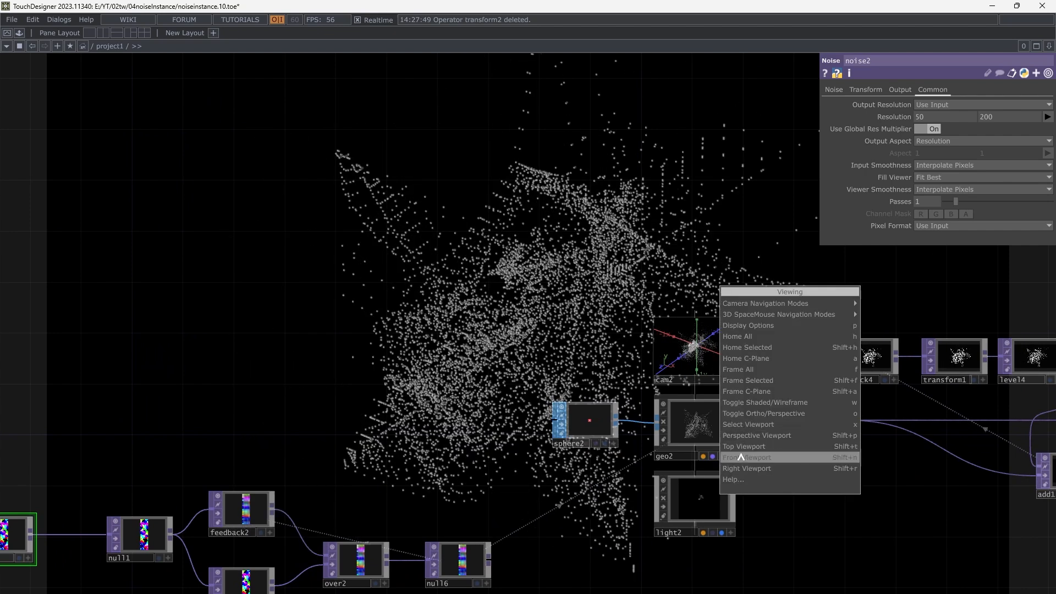
pyautogui.click(740, 453)
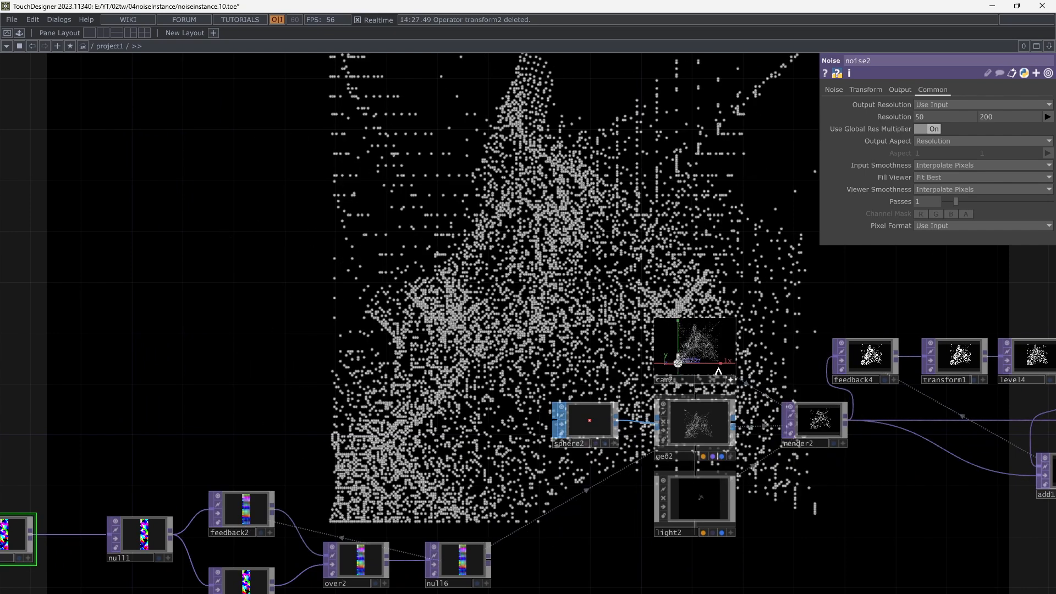
pyautogui.click(731, 379)
# Create a Keyboard In CHOP above the wire between noise2 and null1.
pyautogui.moveTo(326, 400); pyautogui.dragTo(572, 272)
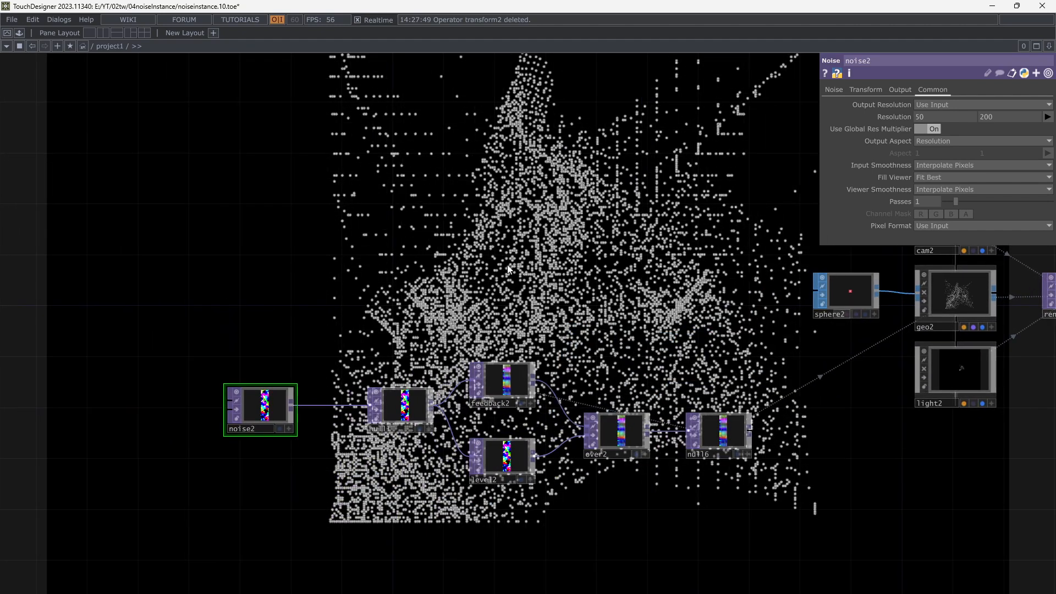
pyautogui.scroll(3, 417, 295)
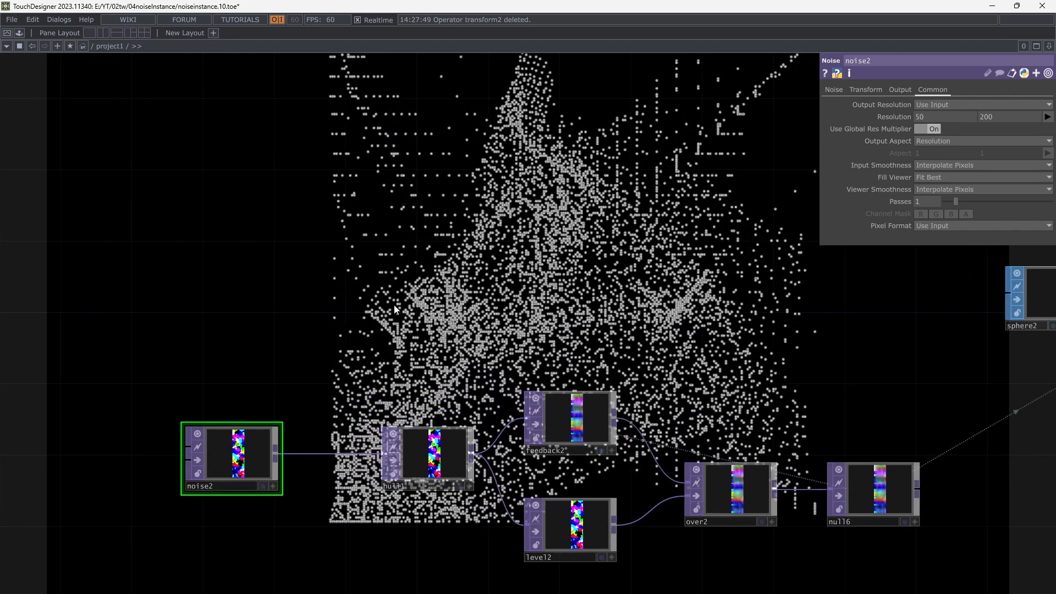
pyautogui.press('Tab')
pyautogui.click(265, 164)
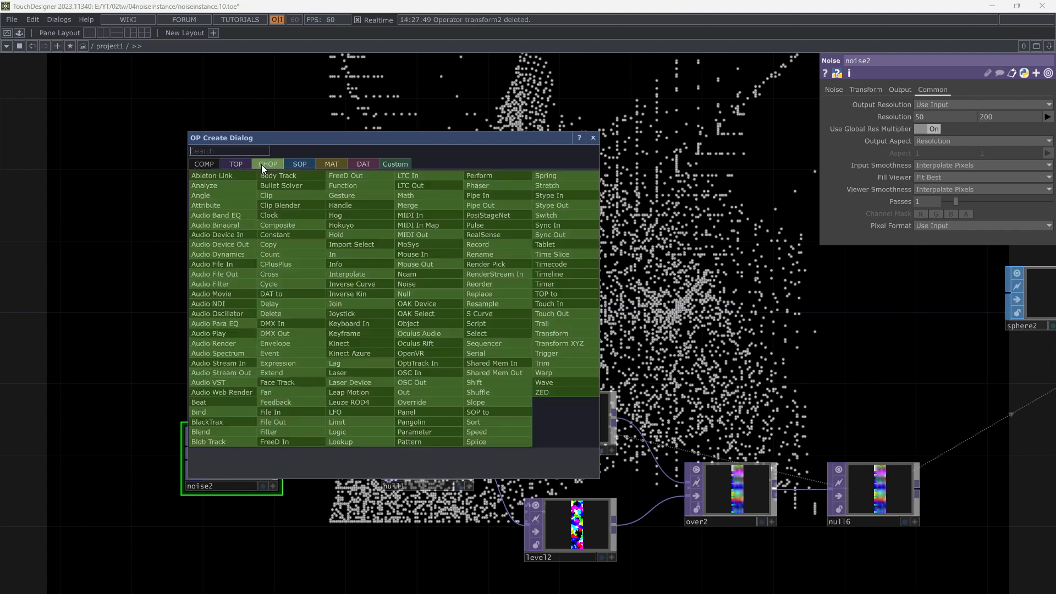
pyautogui.write('ke')
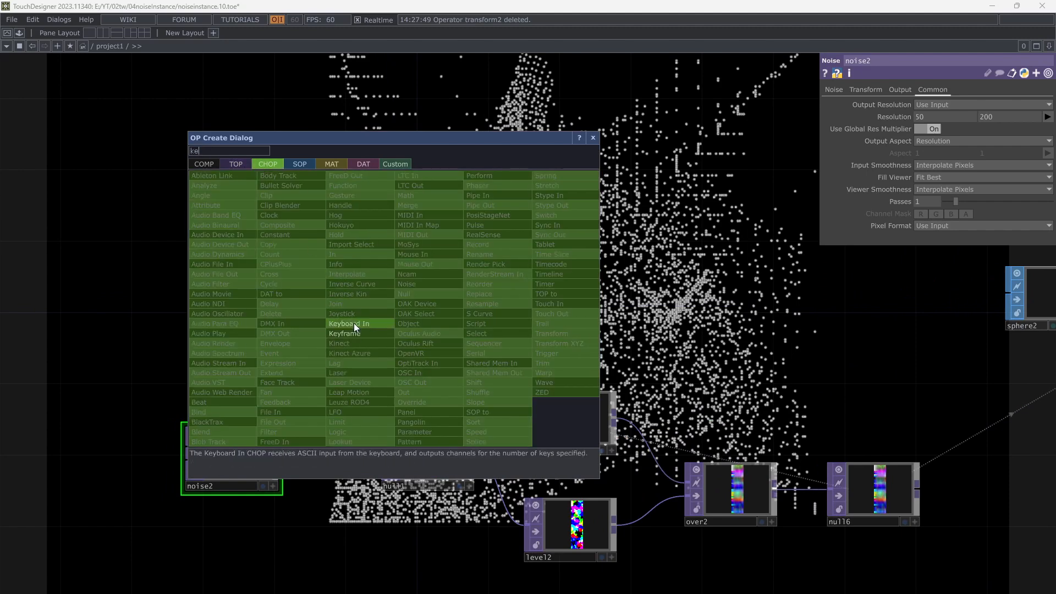
pyautogui.click(354, 323)
pyautogui.click(354, 325)
# Remove the stray wire from keyboardin1's output and reposition the node above noise2 and null1.
pyautogui.scroll(2, 357, 327)
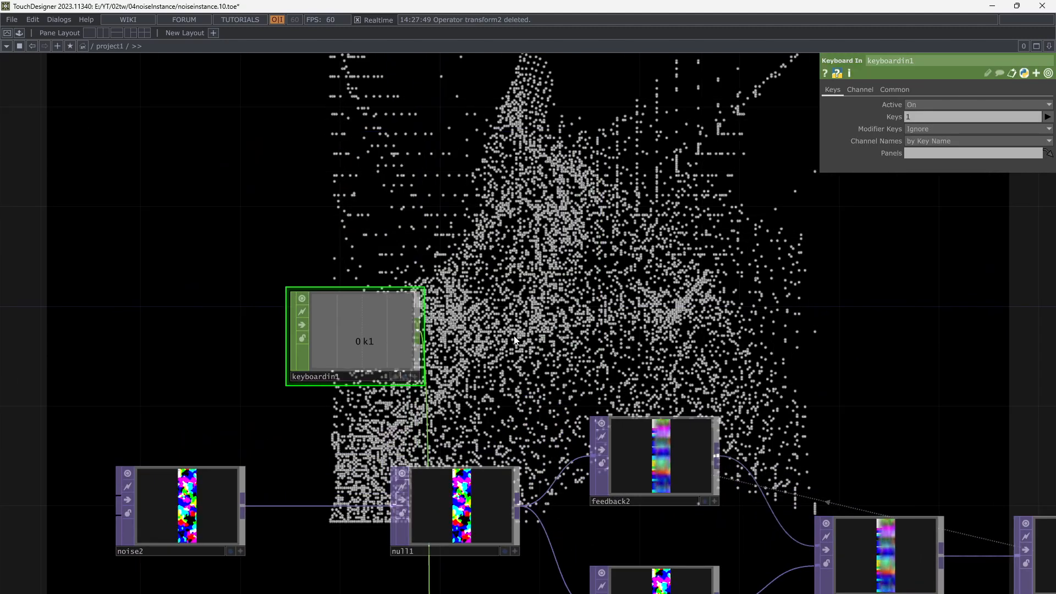
pyautogui.rightClick(429, 425)
pyautogui.click(447, 452)
pyautogui.moveTo(475, 402); pyautogui.dragTo(541, 363)
pyautogui.moveTo(445, 297); pyautogui.dragTo(396, 323)
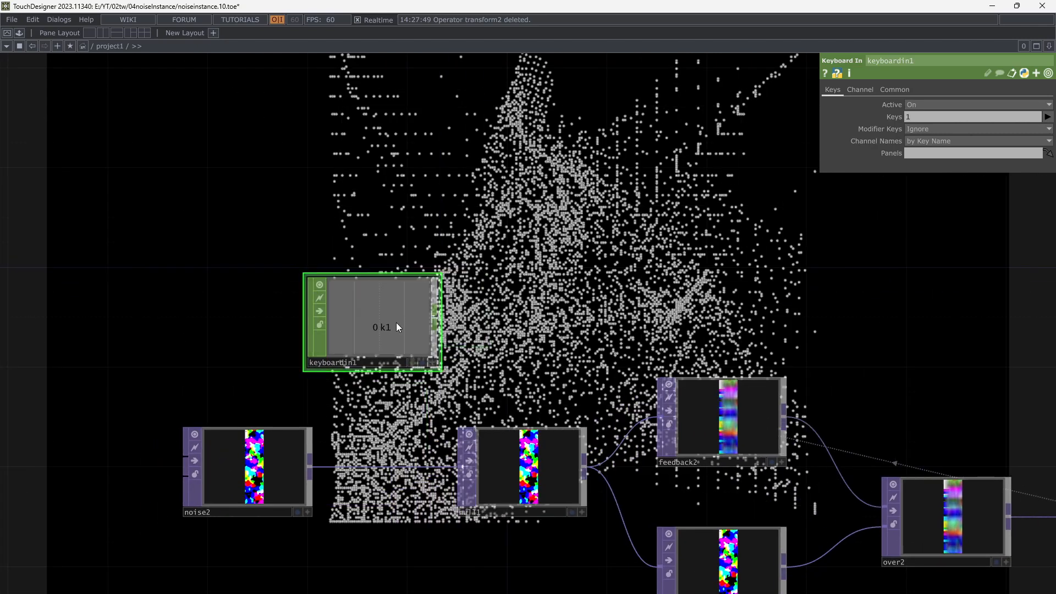
# Set keyboardin1's key to 2 and move the node higher above the noise2 and null1 row.
pyautogui.doubleClick(911, 118)
pyautogui.write('2')
pyautogui.press('Return')
pyautogui.moveTo(468, 396); pyautogui.dragTo(560, 363)
pyautogui.moveTo(486, 305); pyautogui.dragTo(428, 221)
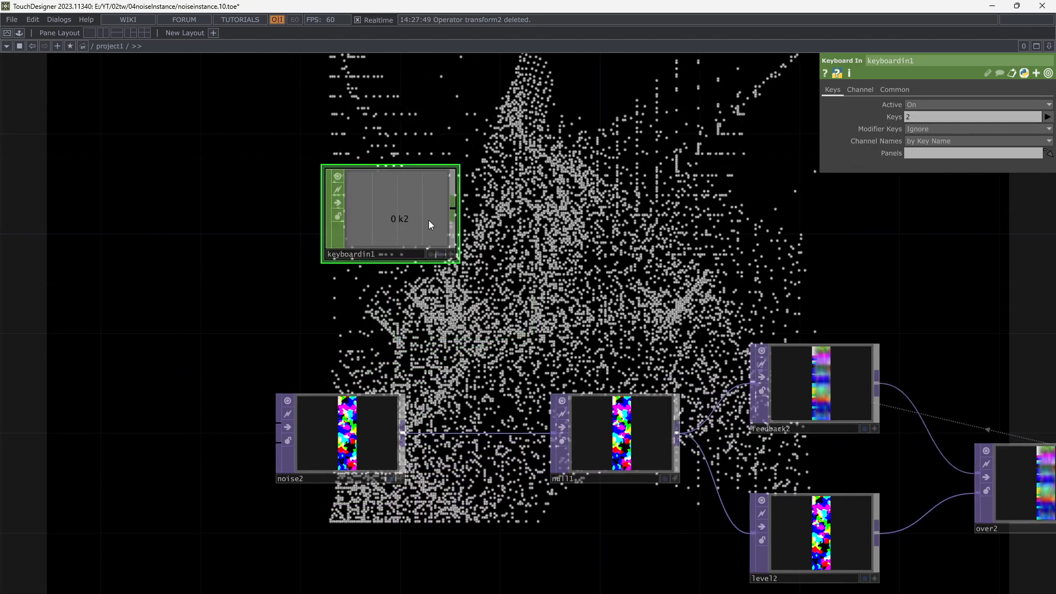
# Add a Count CHOP fed by keyboardin1's output and place it directly beside that node.
pyautogui.moveTo(697, 350); pyautogui.dragTo(664, 367)
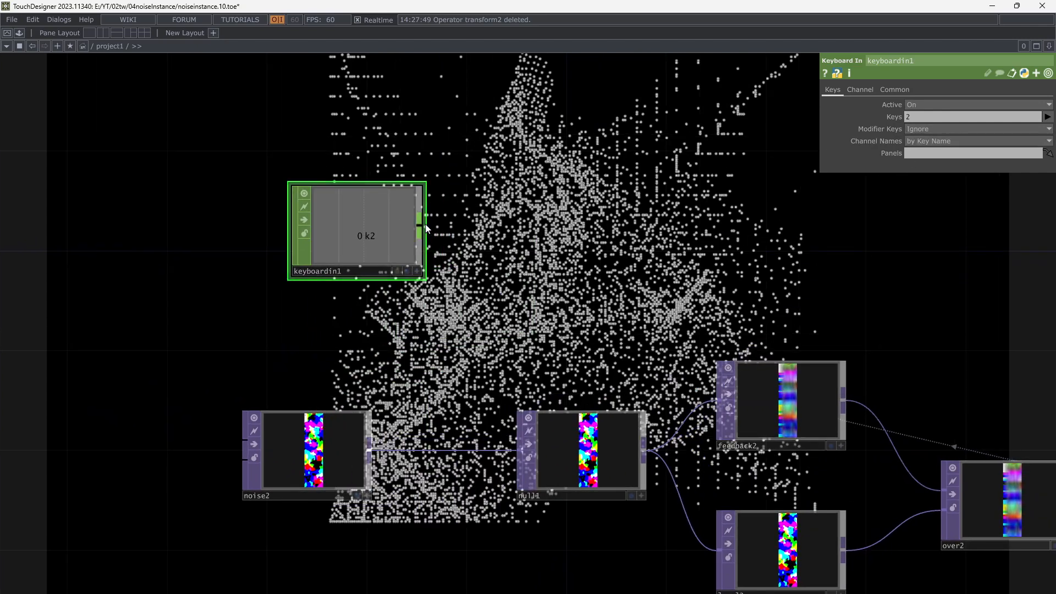
pyautogui.press('Tab')
pyautogui.write('cou')
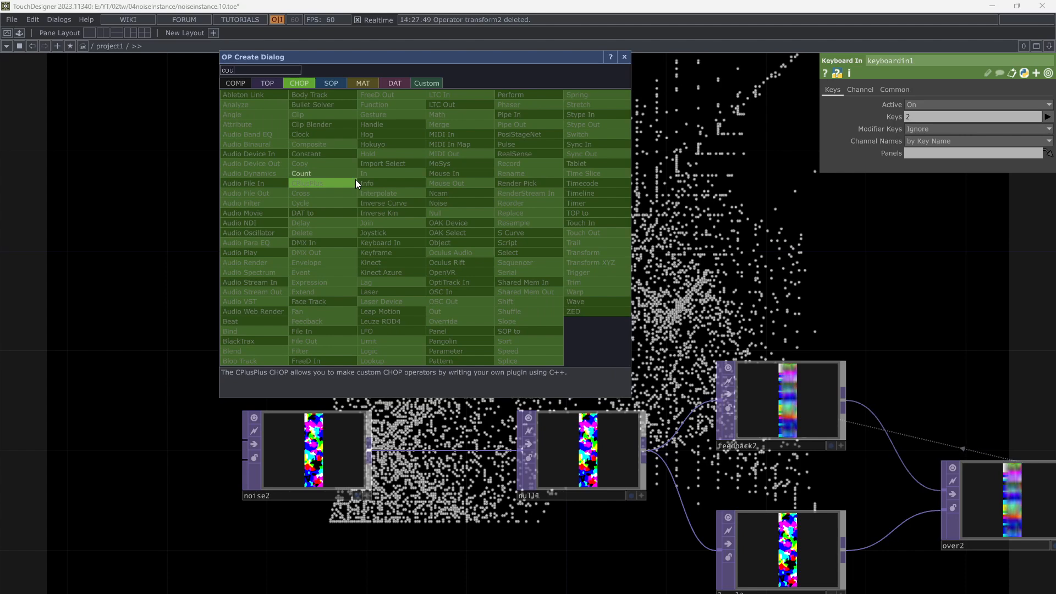
pyautogui.click(338, 174)
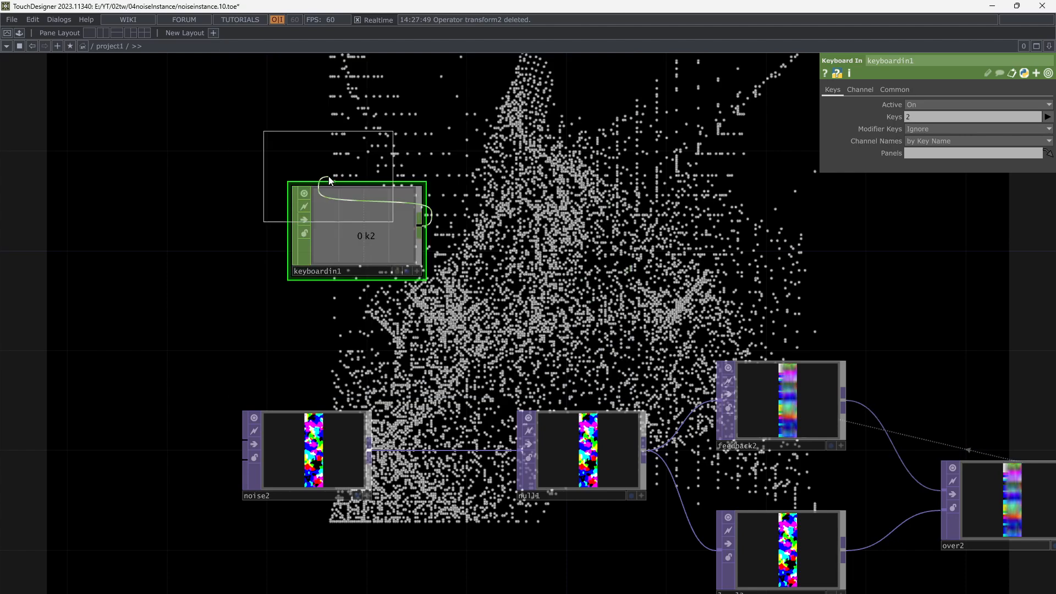
pyautogui.click(532, 232)
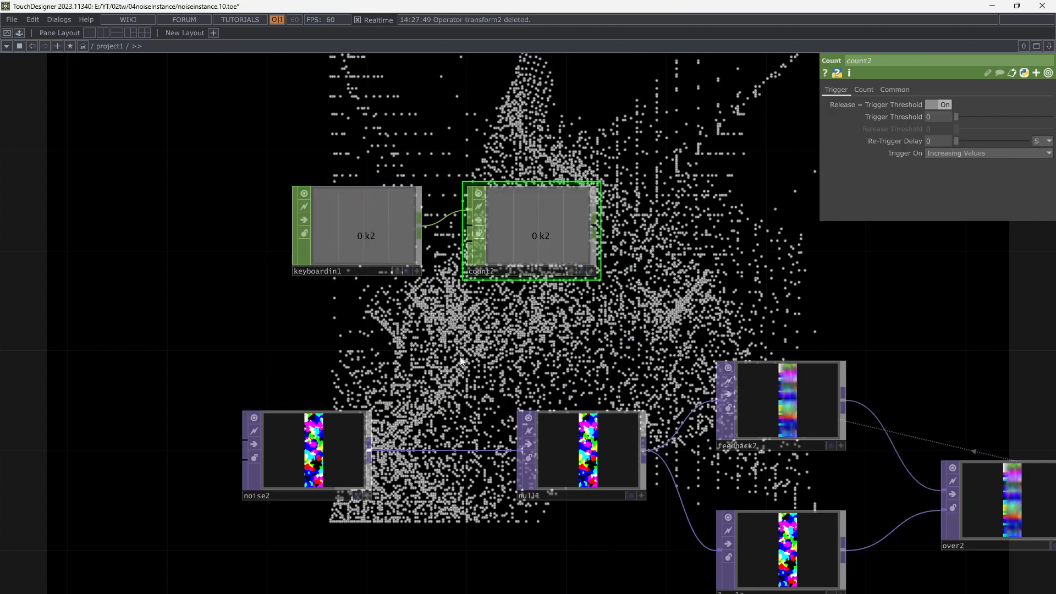
pyautogui.moveTo(469, 349); pyautogui.dragTo(480, 347)
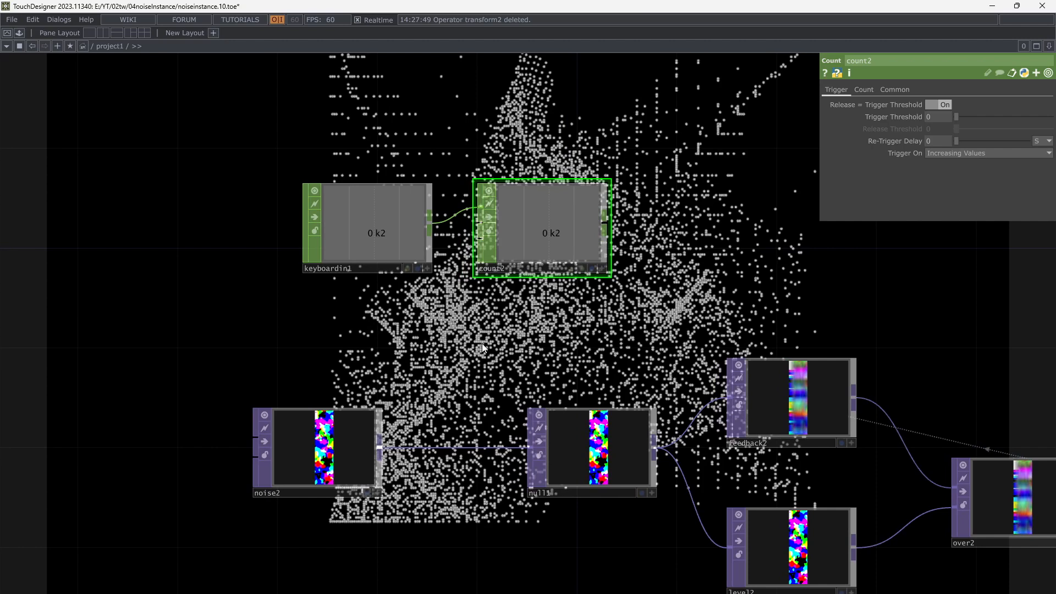
# Try shifting noise2's Z translation to -0.046, and reset it to 0.
pyautogui.click(321, 463)
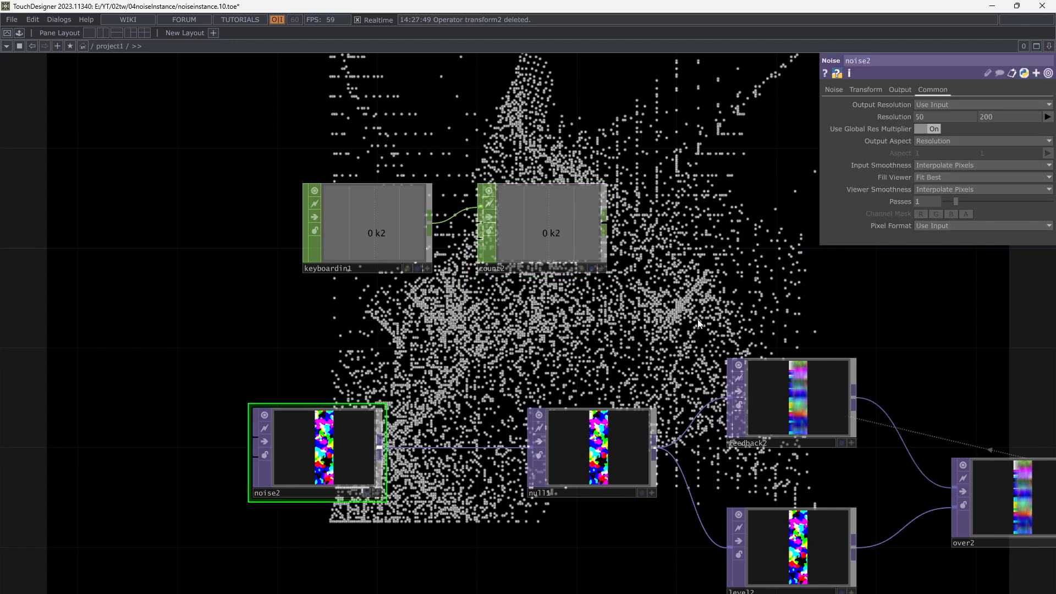
pyautogui.click(833, 90)
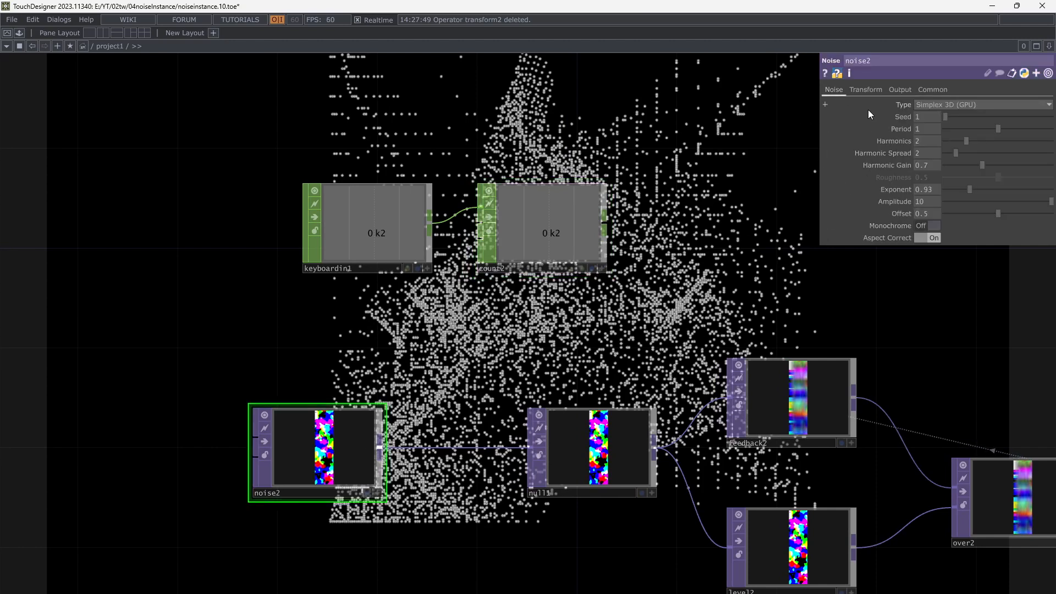
pyautogui.click(868, 90)
pyautogui.moveTo(748, 131); pyautogui.dragTo(713, 214)
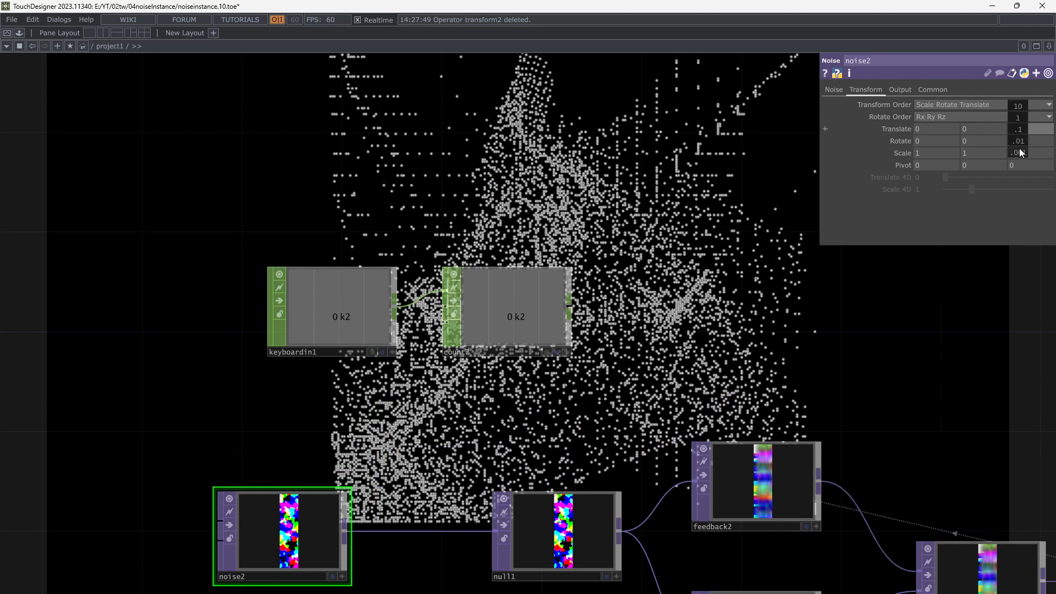
pyautogui.moveTo(1018, 132); pyautogui.dragTo(1020, 117, button='middle')
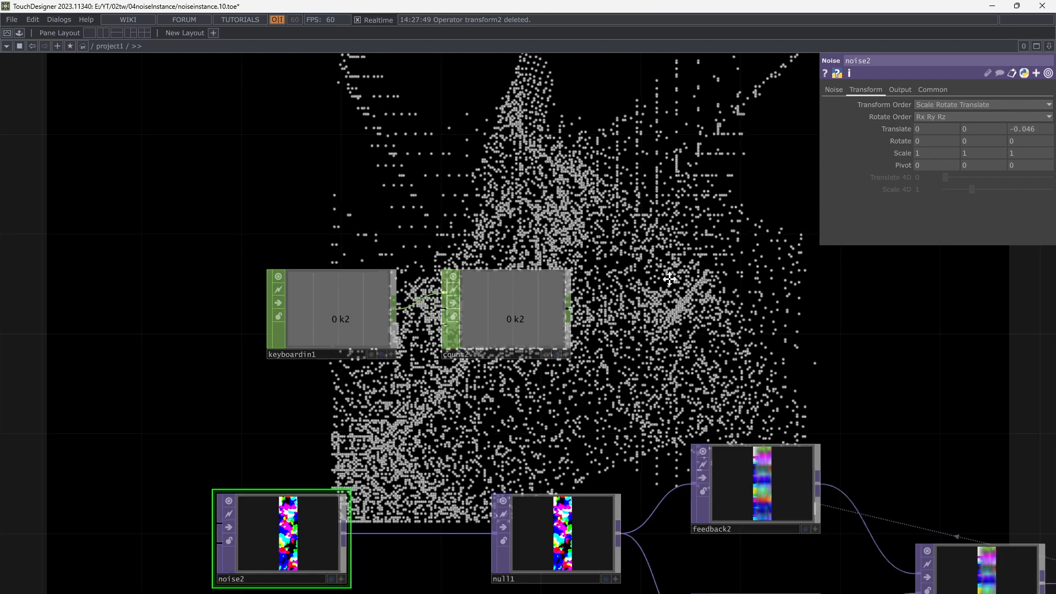
pyautogui.moveTo(696, 236); pyautogui.dragTo(674, 378)
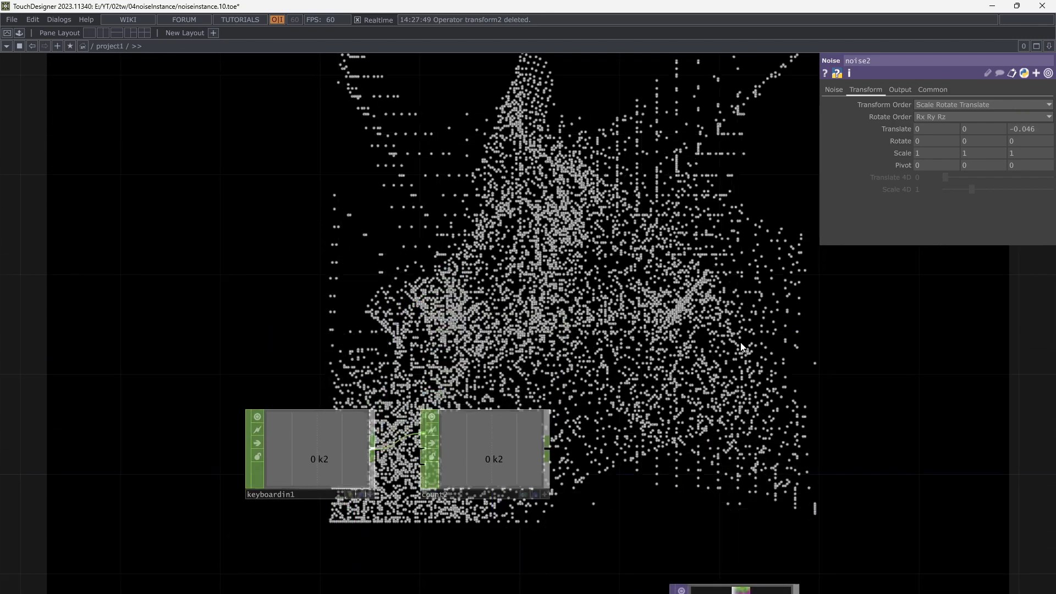
pyautogui.write('0')
pyautogui.press('Return')
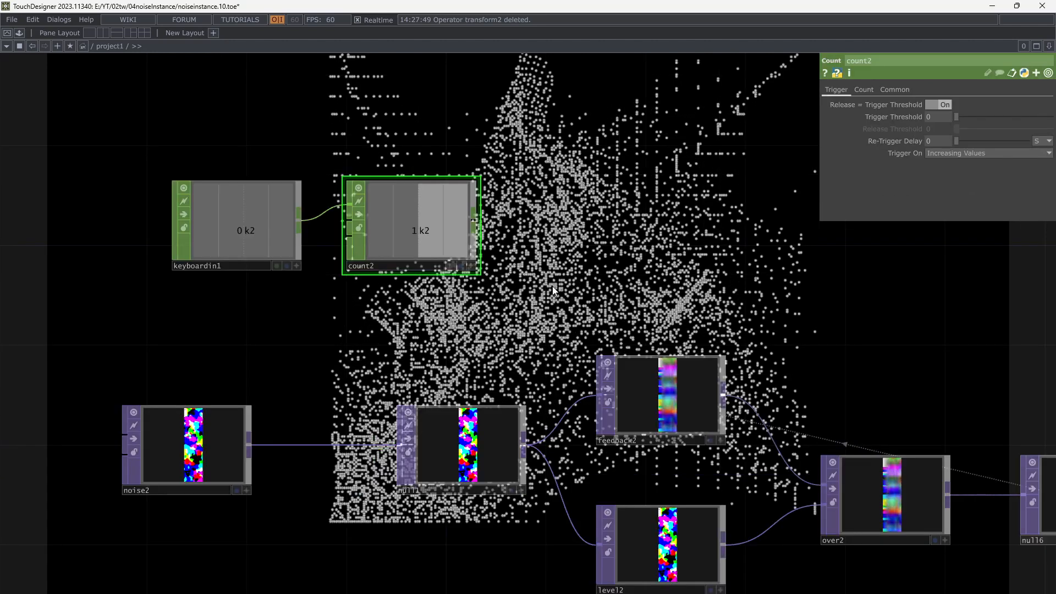
# Test count2 by triggering the 2 key twice.
pyautogui.moveTo(582, 289); pyautogui.dragTo(670, 287)
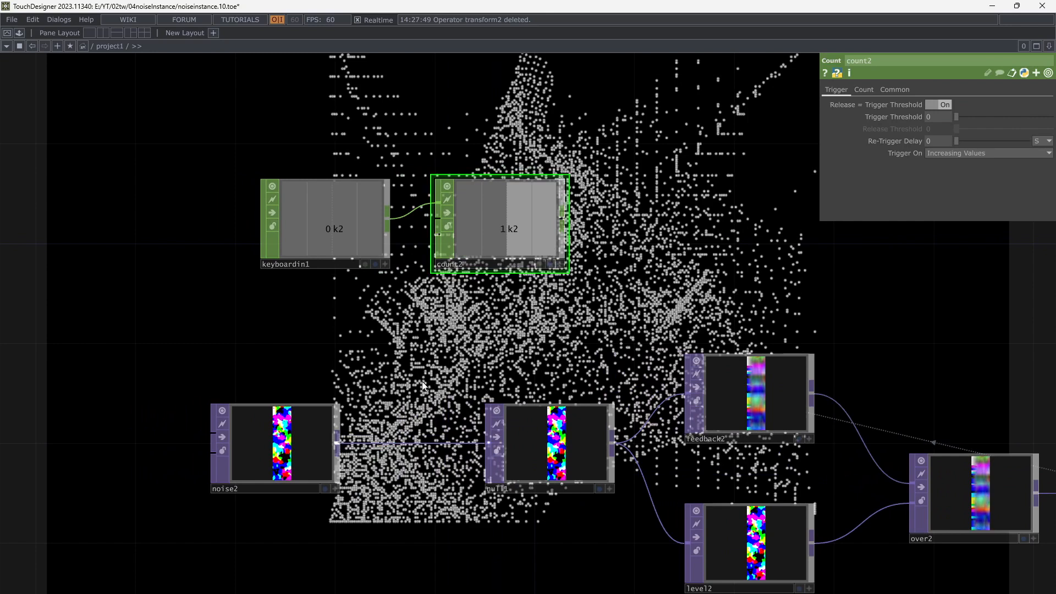
pyautogui.press('2')
pyautogui.press('2')
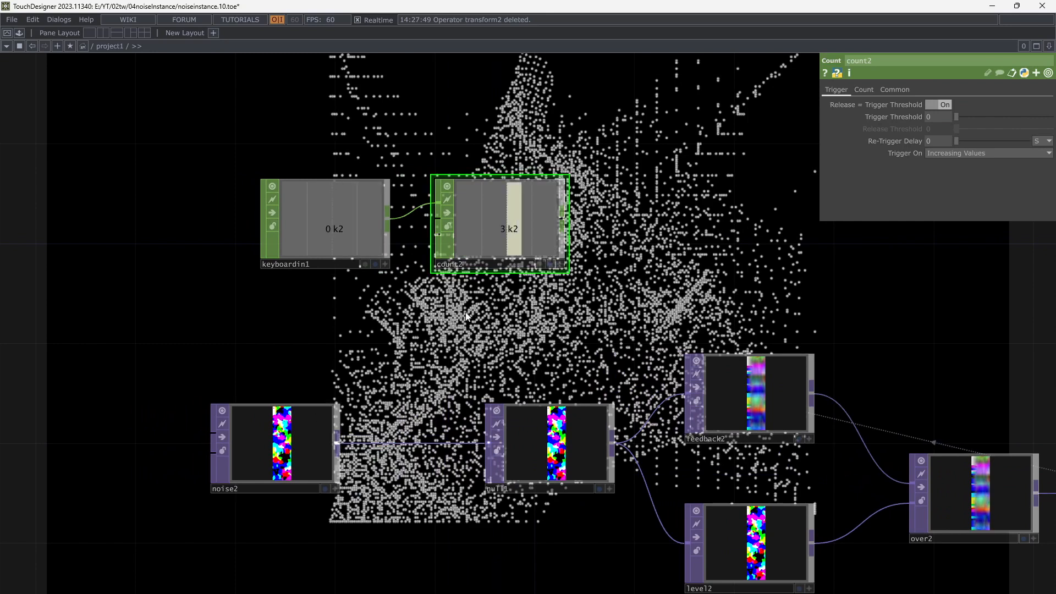
# Export count2's k2 channel to noise2's Z translation and test it with the 2 key.
pyautogui.click(303, 444)
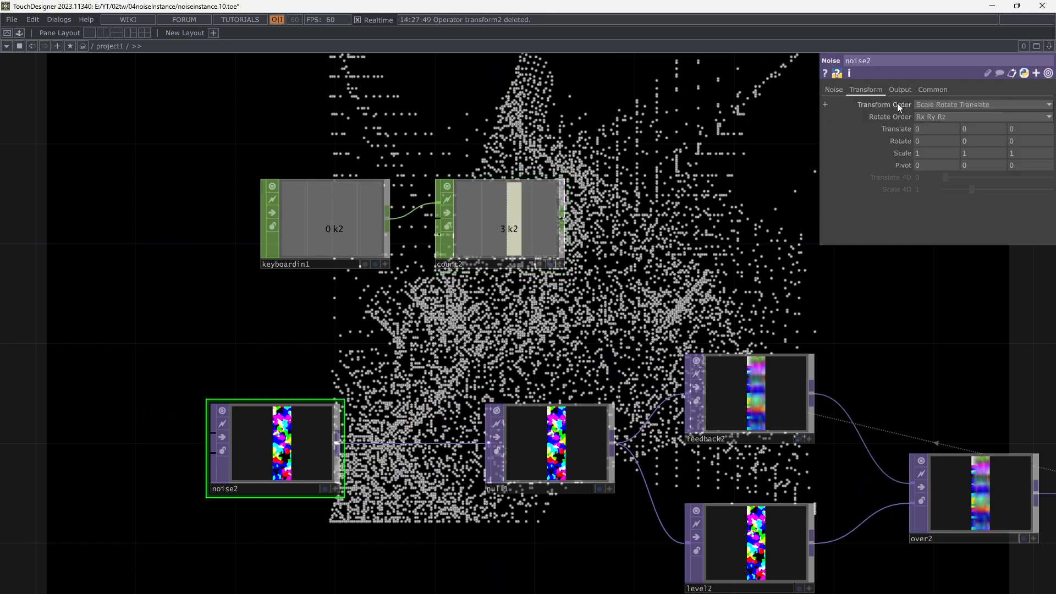
pyautogui.moveTo(509, 230); pyautogui.dragTo(1021, 127)
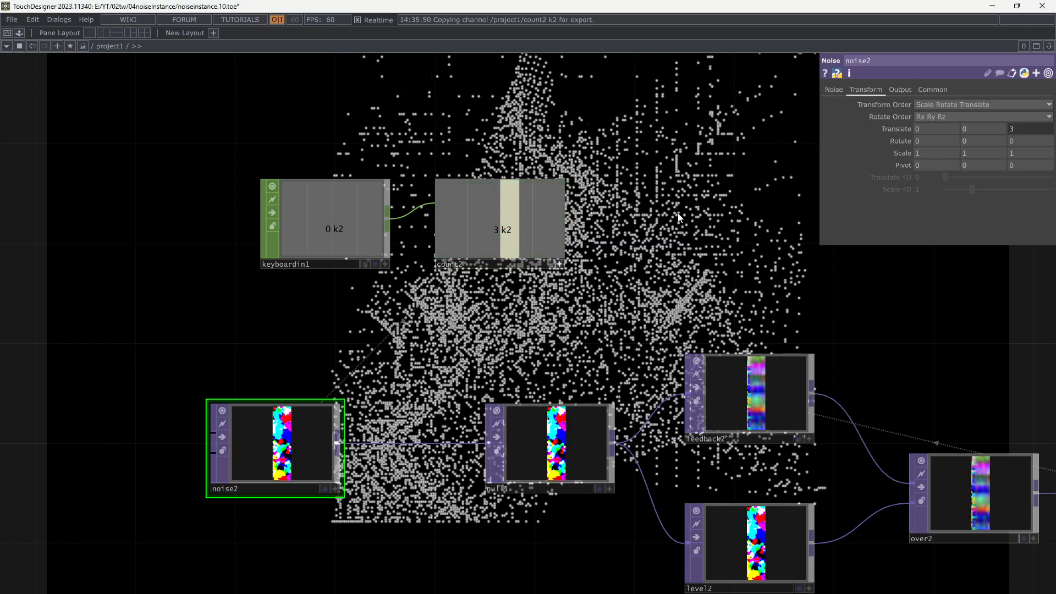
pyautogui.moveTo(678, 210); pyautogui.dragTo(576, 292)
pyautogui.moveTo(645, 246); pyautogui.dragTo(582, 296)
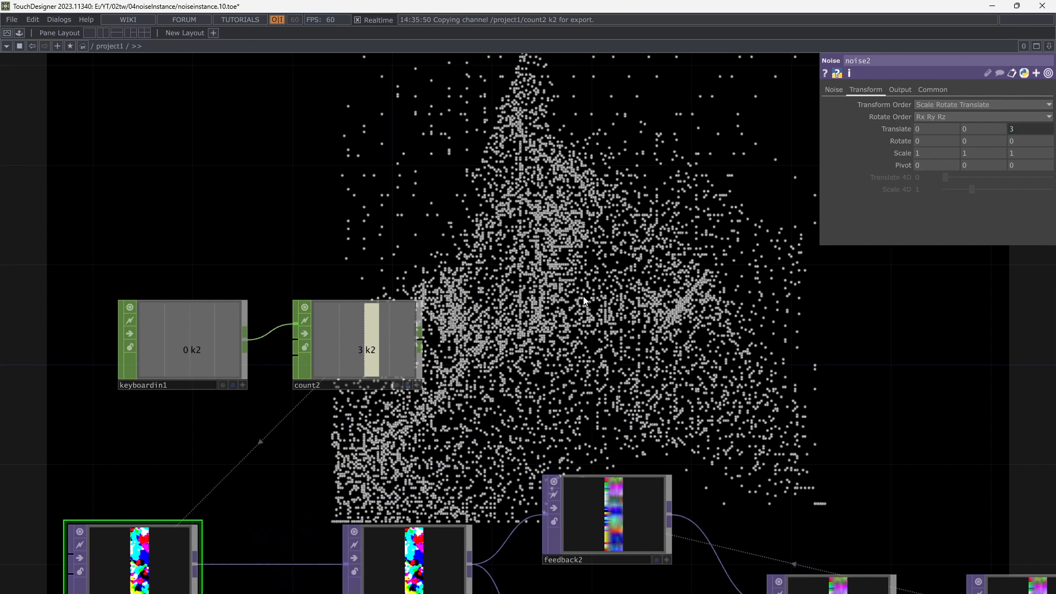
pyautogui.press('2')
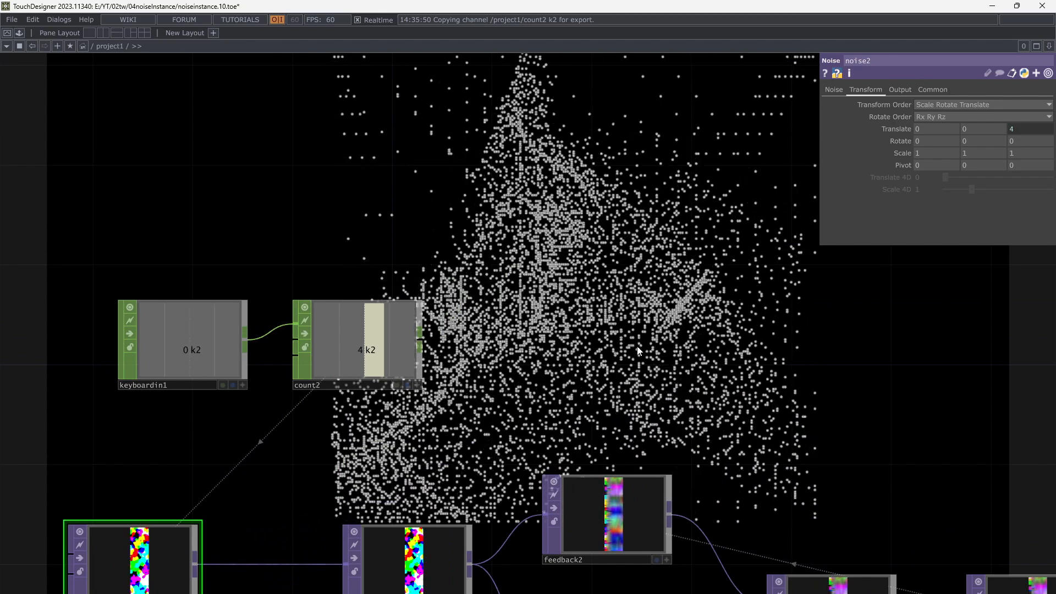
pyautogui.moveTo(620, 327); pyautogui.dragTo(604, 302)
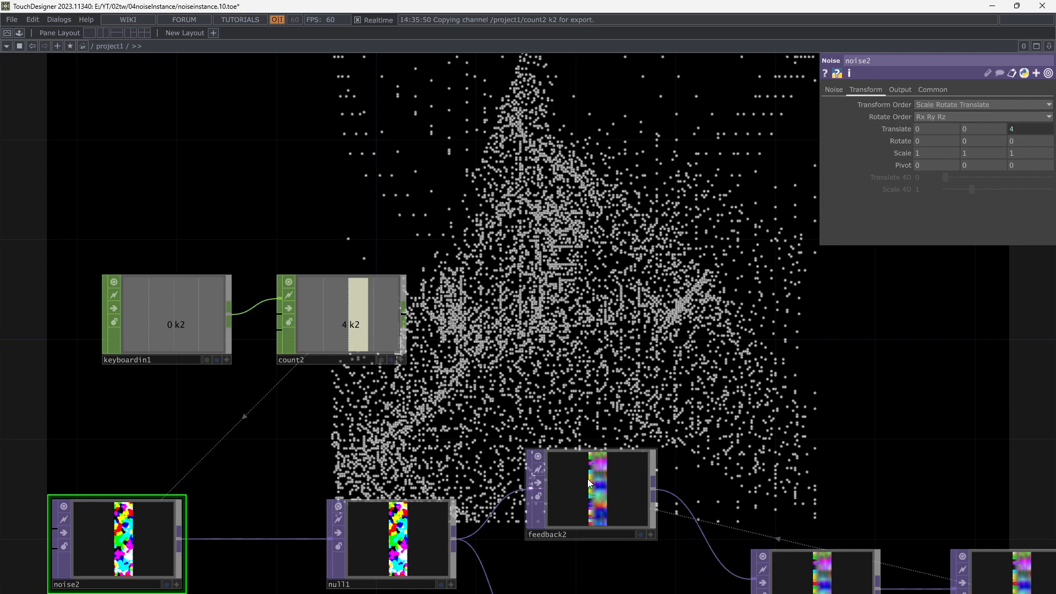
# Pulse feedback2's reset twice and advance the count once with the 2 key.
pyautogui.click(589, 484)
pyautogui.click(955, 116)
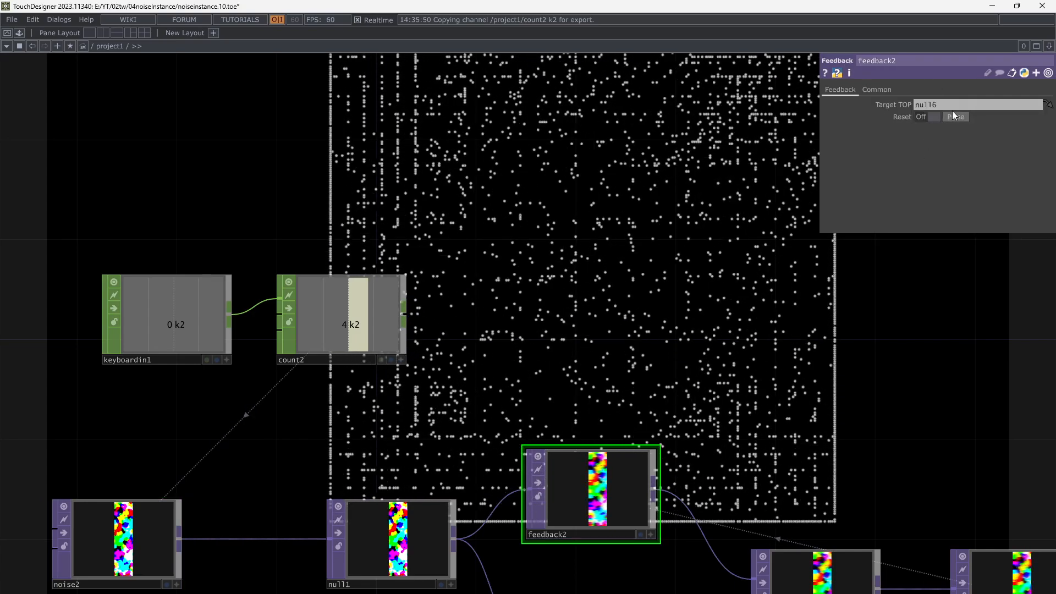
pyautogui.click(955, 117)
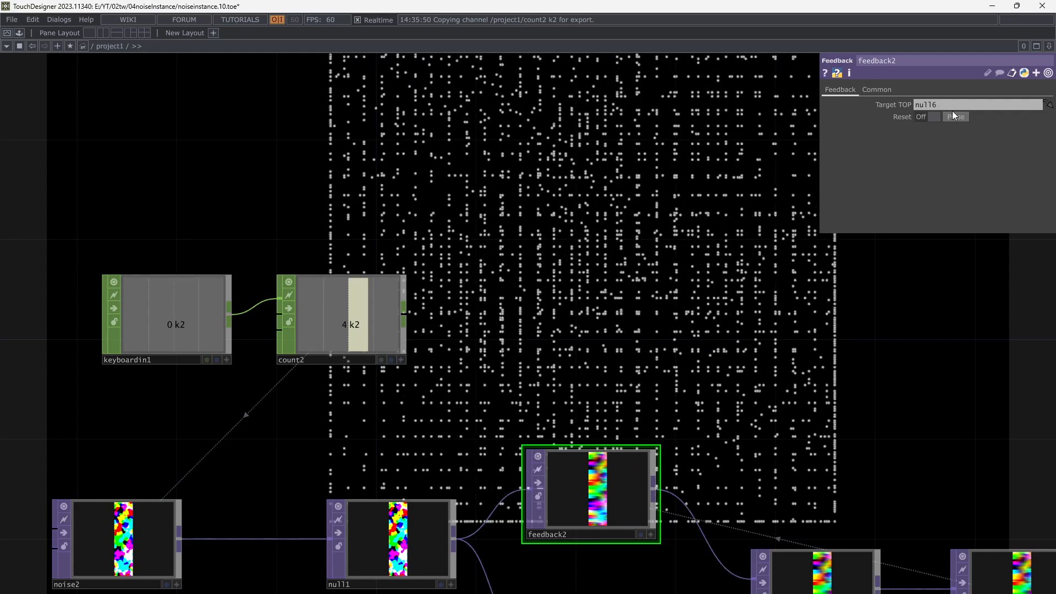
pyautogui.press('2')
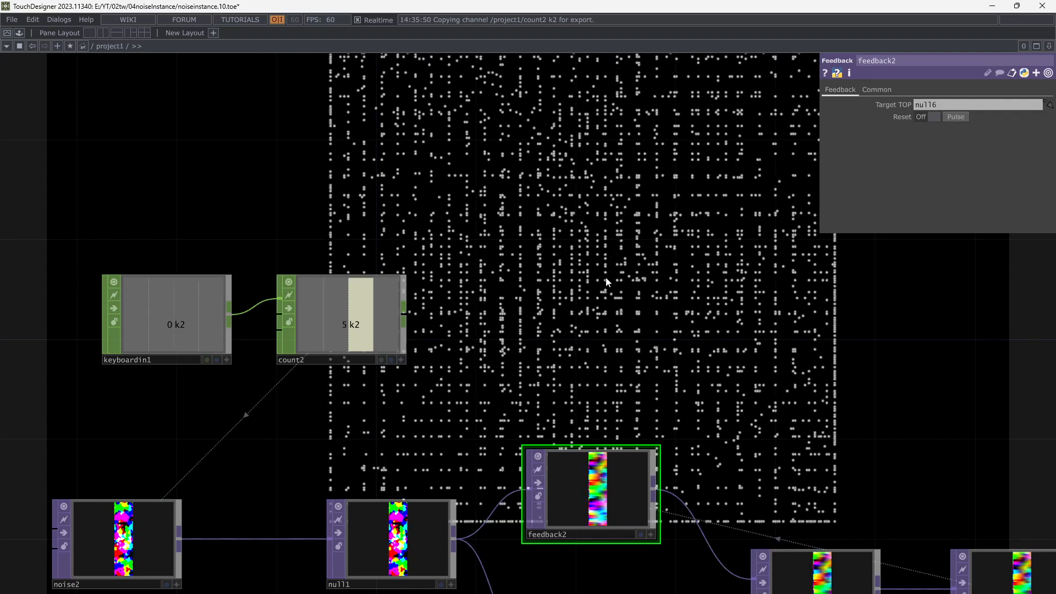
# Export keyboardin1's k2 channel to feedback2's Reset Pulse and test it with the 2 key.
pyautogui.scroll(-2, 620, 267)
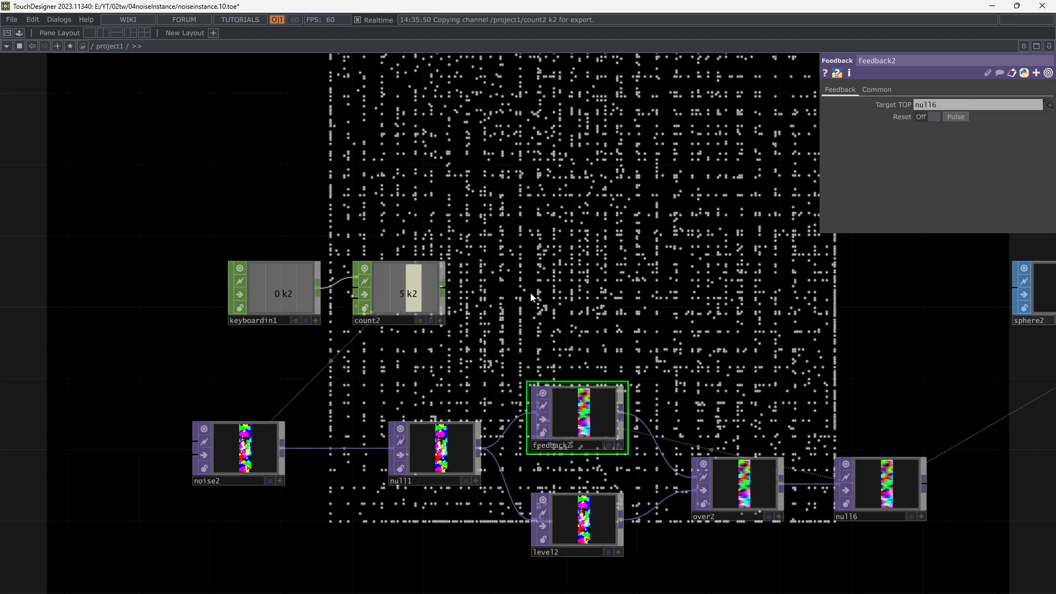
pyautogui.scroll(2, 326, 333)
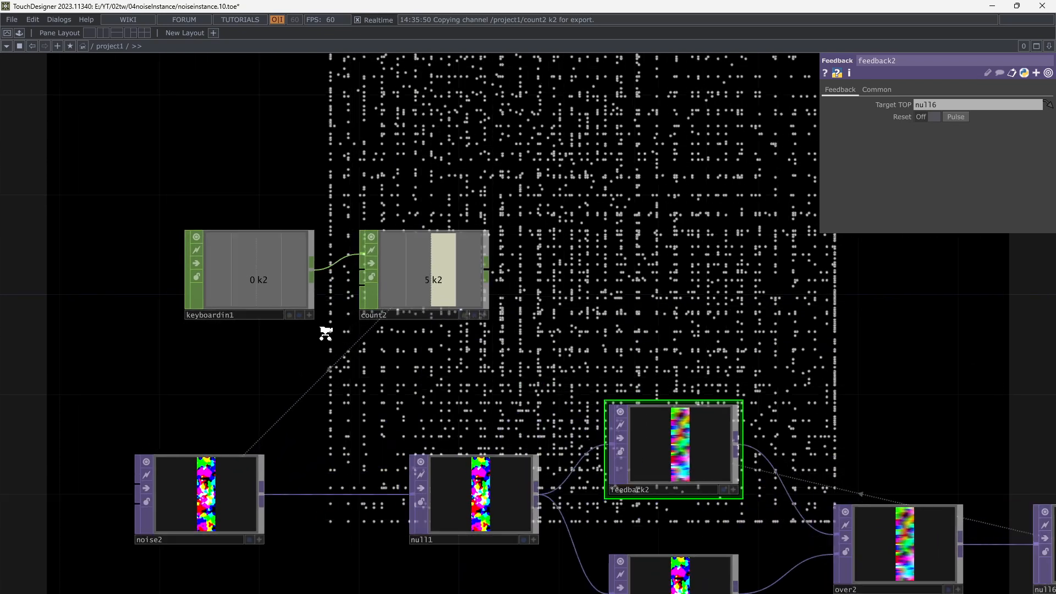
pyautogui.click(308, 315)
pyautogui.moveTo(254, 281); pyautogui.dragTo(347, 271)
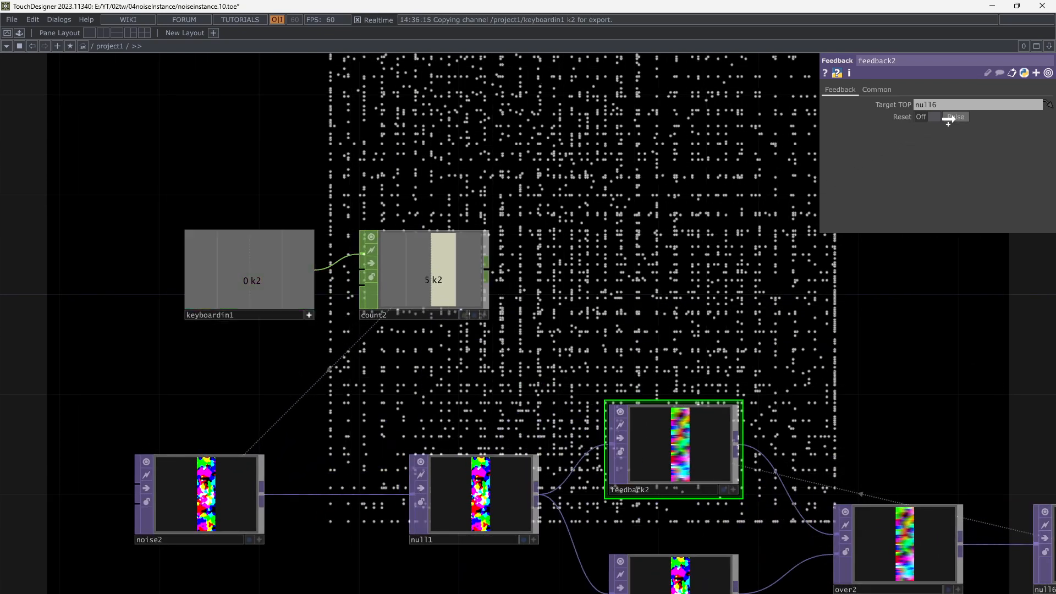
pyautogui.moveTo(948, 120); pyautogui.dragTo(948, 120)
pyautogui.click(308, 315)
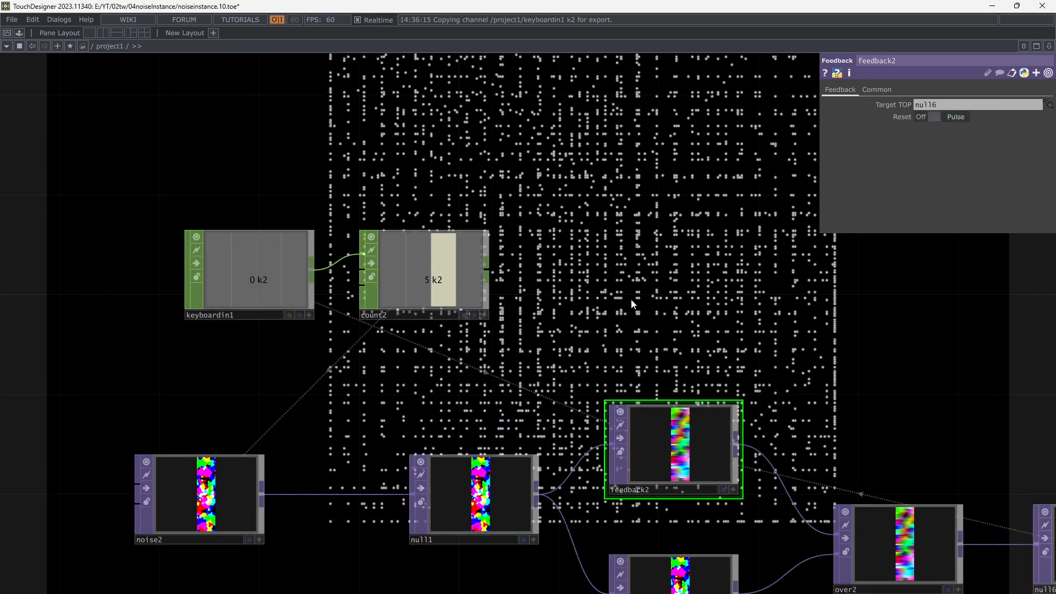
pyautogui.scroll(-2, 553, 305)
pyautogui.press('2')
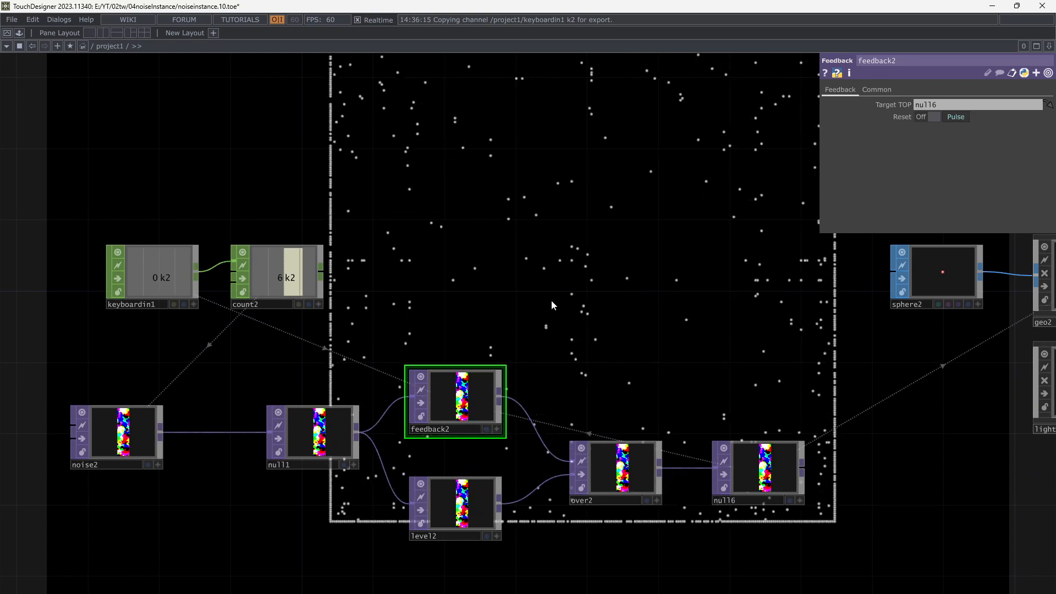
# Set transform1's Y translation to -0.01 in the render feedback loop.
pyautogui.moveTo(771, 296); pyautogui.dragTo(406, 393)
pyautogui.moveTo(890, 441); pyautogui.dragTo(697, 466)
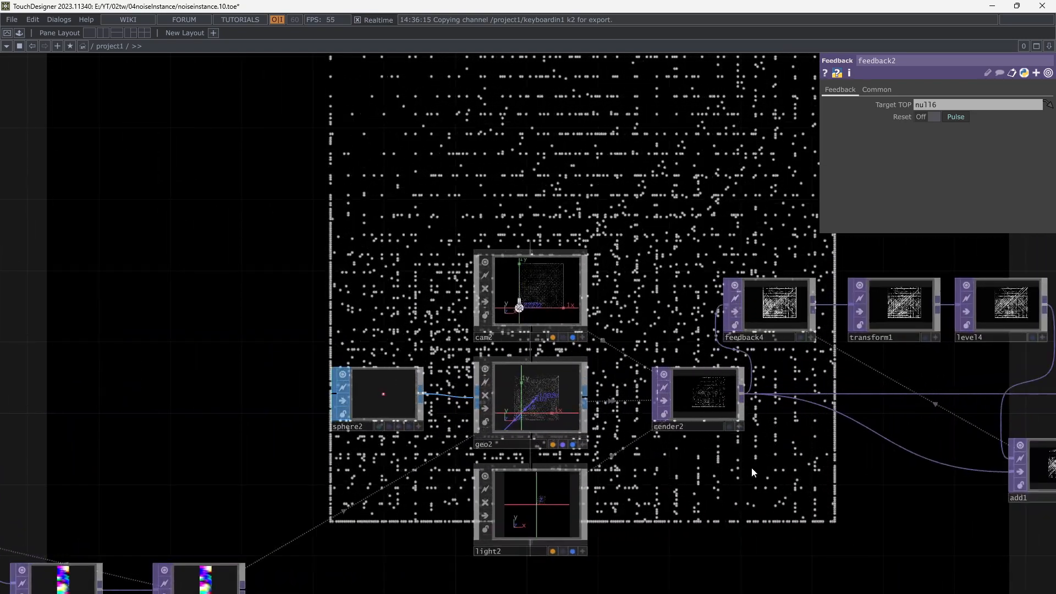
pyautogui.moveTo(940, 429); pyautogui.dragTo(707, 457)
pyautogui.moveTo(756, 405); pyautogui.dragTo(615, 384)
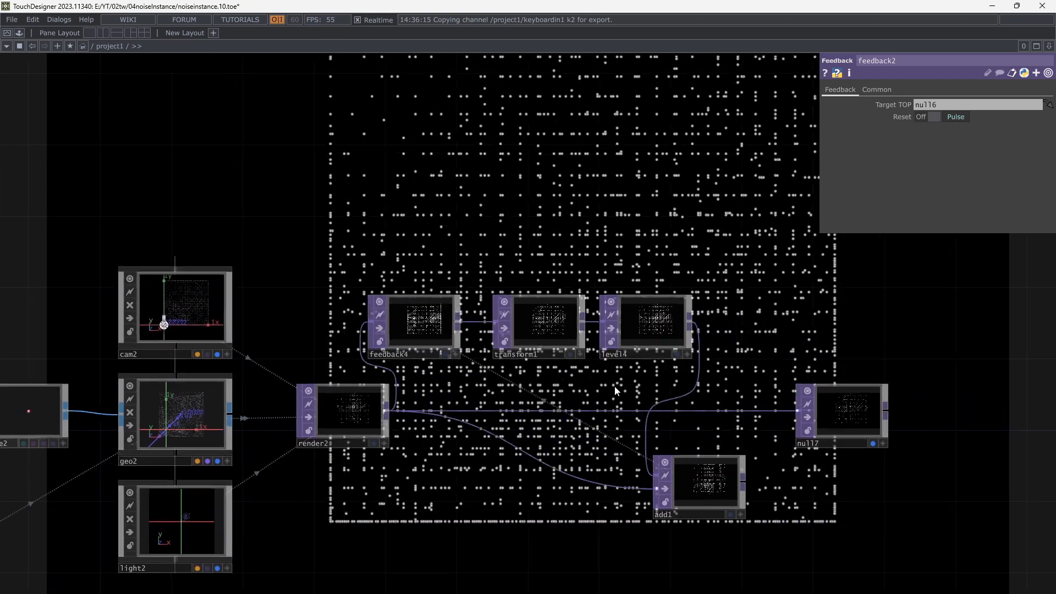
pyautogui.scroll(4, 608, 384)
pyautogui.click(511, 312)
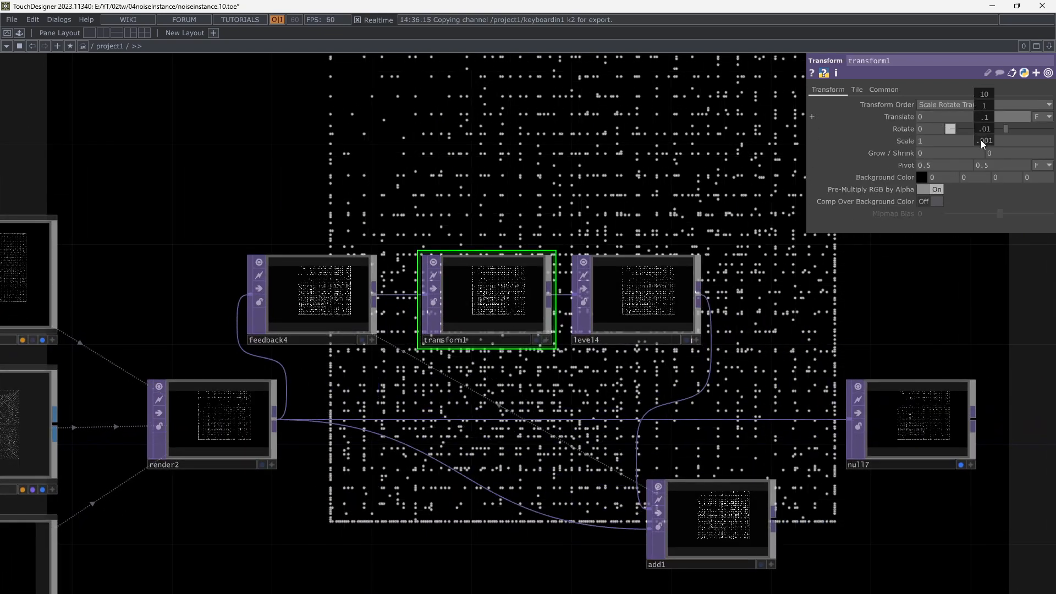
pyautogui.moveTo(981, 139); pyautogui.dragTo(974, 140, button='middle')
pyautogui.moveTo(982, 95); pyautogui.dragTo(980, 99, button='middle')
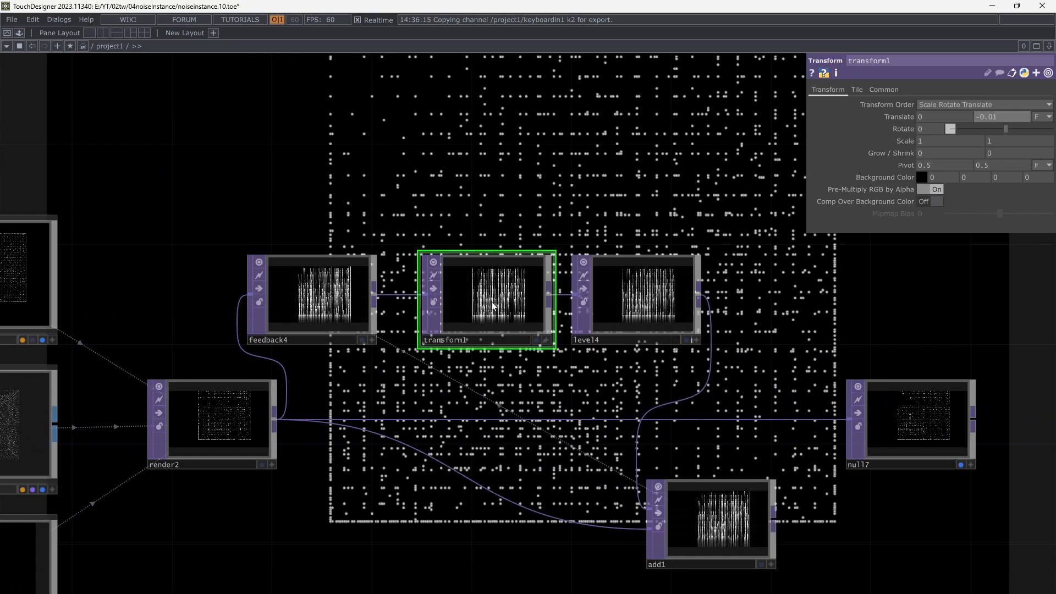
# Connect add1's output to null7 in place of the render2 connection.
pyautogui.scroll(5, 487, 304)
pyautogui.scroll(-5, 487, 305)
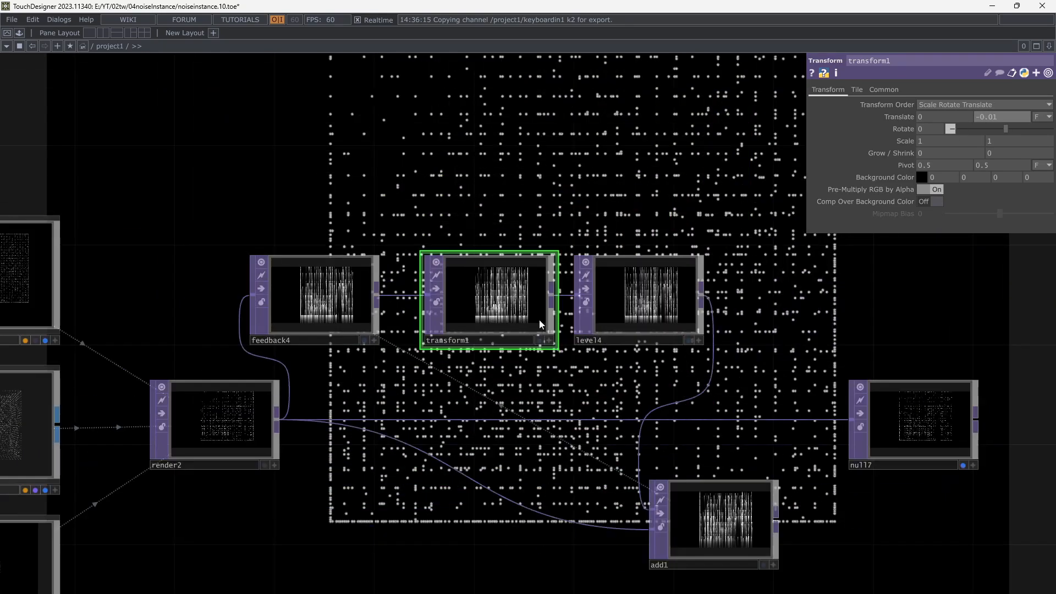
pyautogui.scroll(1, 740, 382)
pyautogui.moveTo(747, 461); pyautogui.dragTo(777, 366)
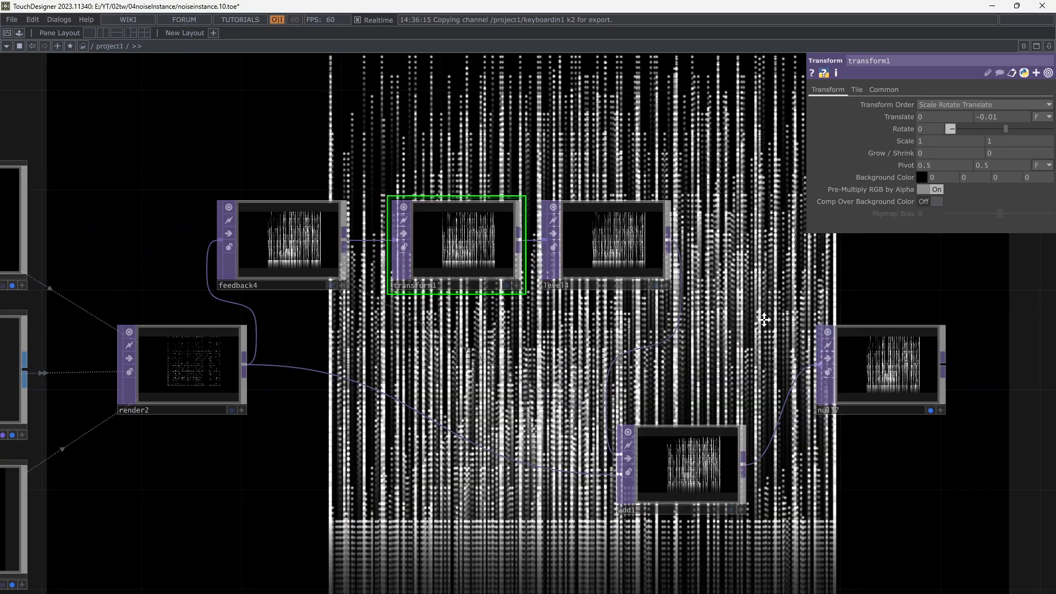
# Set geo2's instance colour R, G and B to the r, g and b channels.
pyautogui.moveTo(585, 352); pyautogui.dragTo(606, 370)
pyautogui.moveTo(364, 376); pyautogui.dragTo(570, 368)
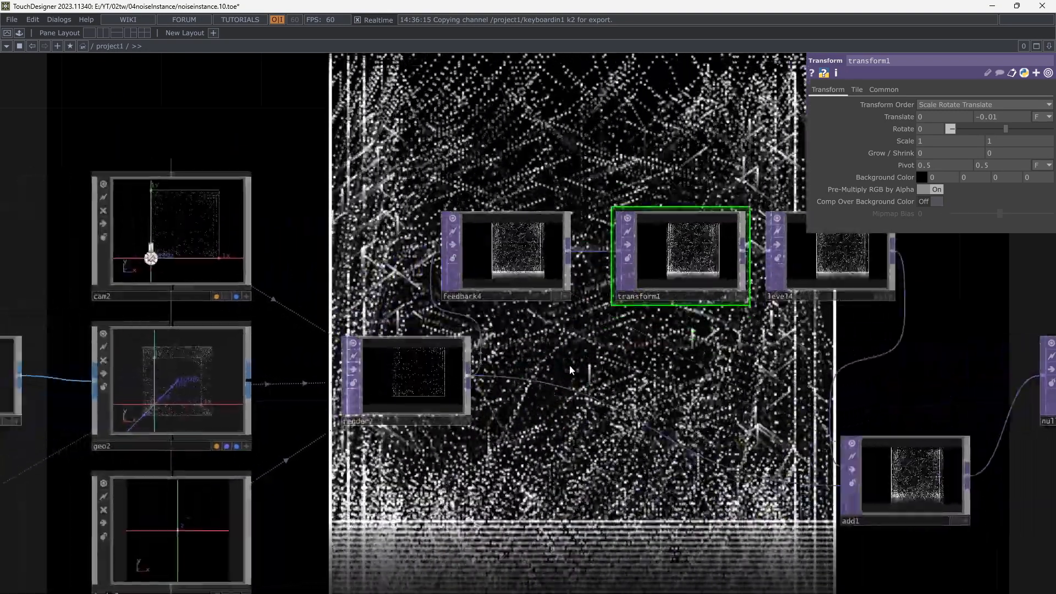
pyautogui.scroll(-3, 564, 371)
pyautogui.moveTo(579, 407); pyautogui.dragTo(749, 345)
pyautogui.click(459, 323)
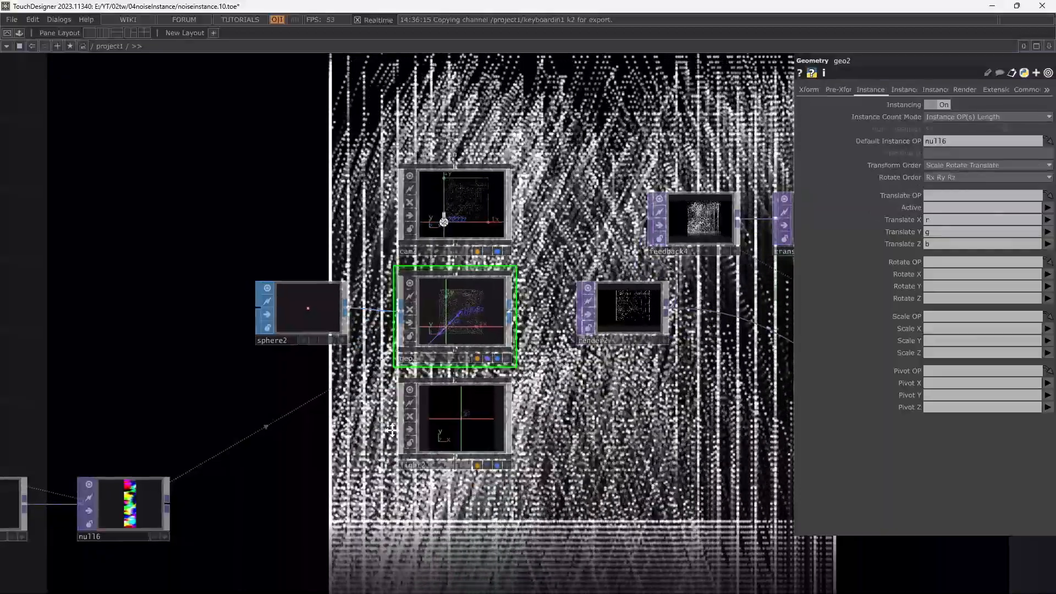
pyautogui.moveTo(544, 264); pyautogui.dragTo(745, 179)
pyautogui.click(904, 89)
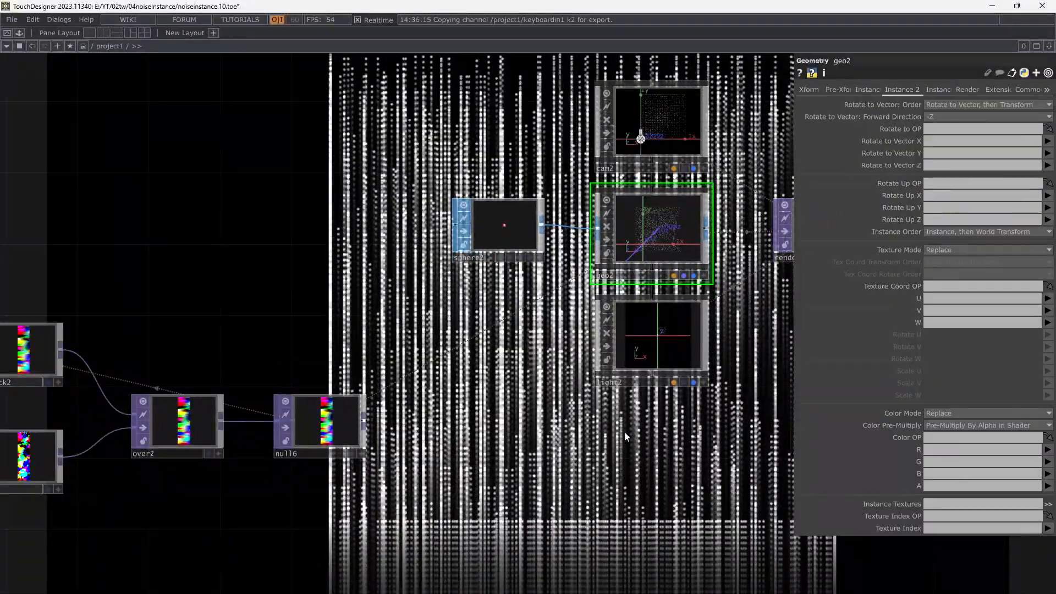
pyautogui.moveTo(625, 435); pyautogui.dragTo(682, 414)
pyautogui.moveTo(339, 461); pyautogui.dragTo(351, 464)
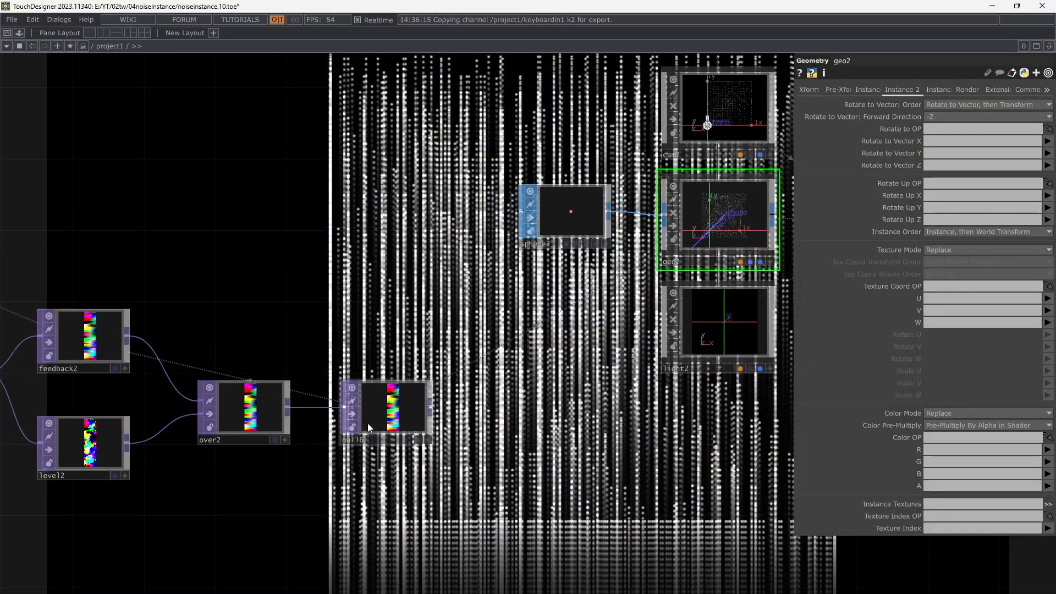
pyautogui.moveTo(368, 426)
pyautogui.mouseDown()
pyautogui.moveTo(933, 433)
pyautogui.moveTo(891, 441)
pyautogui.moveTo(457, 387)
pyautogui.moveTo(388, 426)
pyautogui.mouseUp()
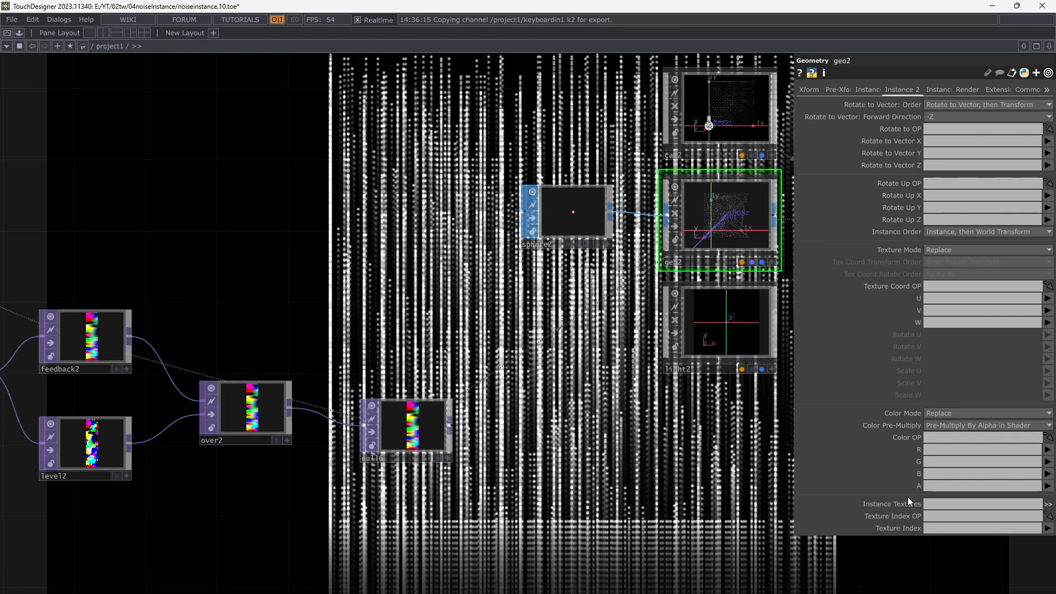
pyautogui.moveTo(344, 518); pyautogui.dragTo(498, 421)
pyautogui.click(976, 451)
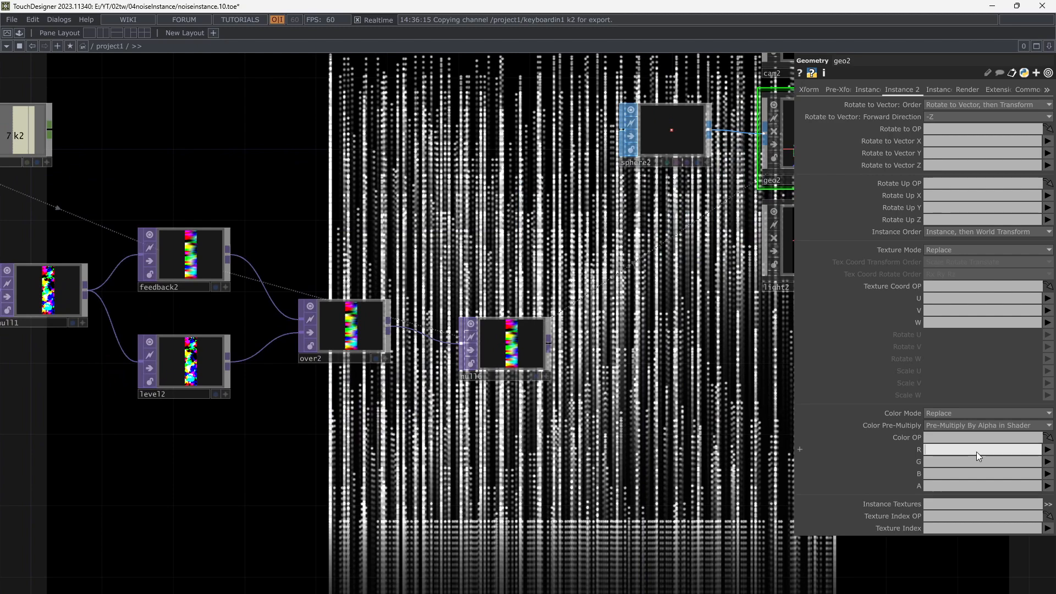
pyautogui.write('r')
pyautogui.click(956, 464)
pyautogui.write('g')
pyautogui.click(948, 470)
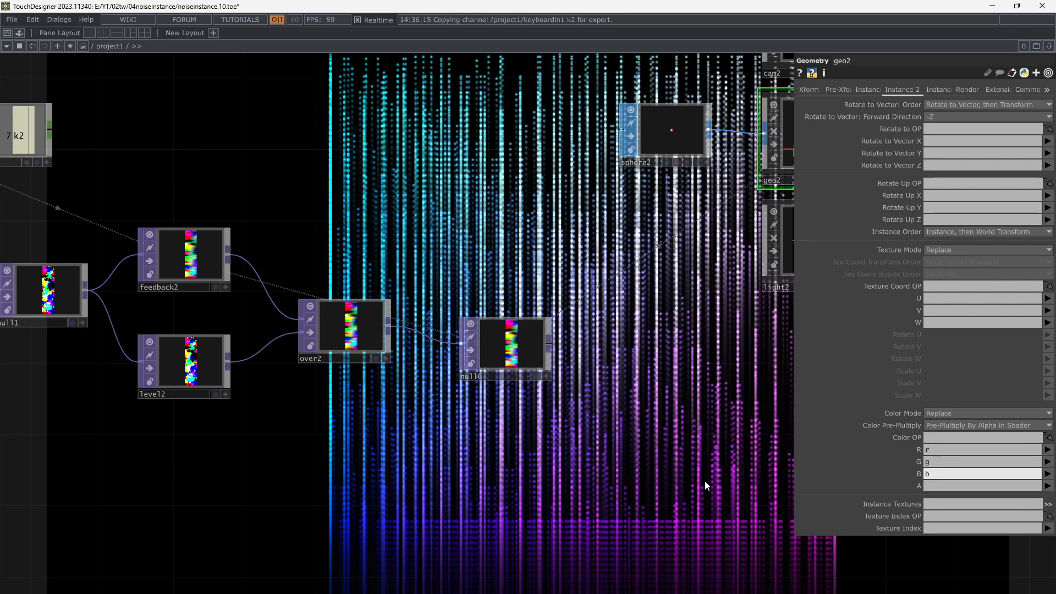
pyautogui.click(703, 480)
# Reduce sphere2's radius to 0.002 on all three axes.
pyautogui.moveTo(658, 445); pyautogui.dragTo(583, 486)
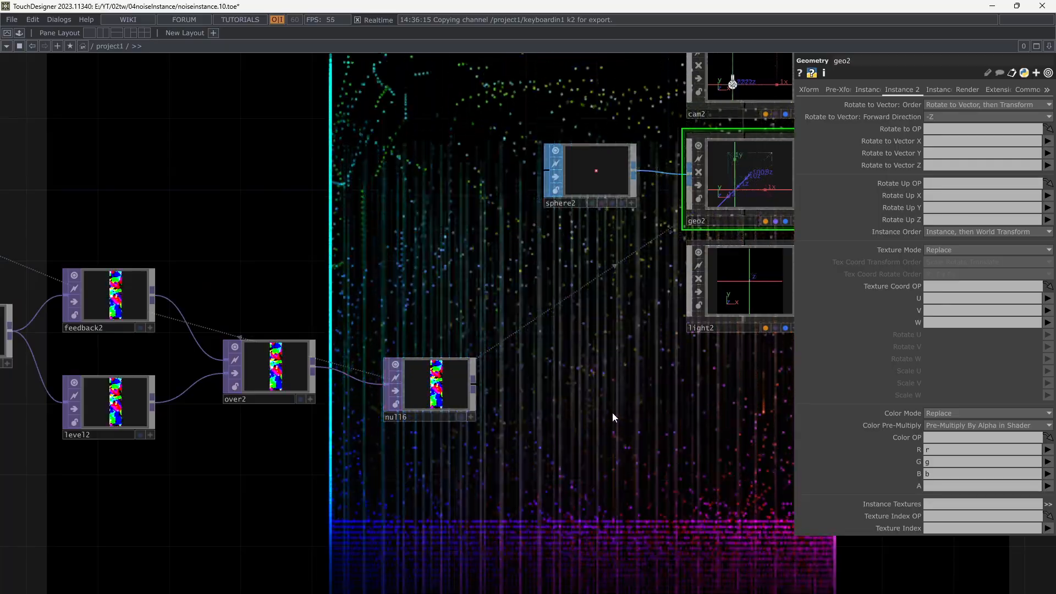
pyautogui.moveTo(613, 408); pyautogui.dragTo(507, 532)
pyautogui.moveTo(729, 400); pyautogui.dragTo(546, 484)
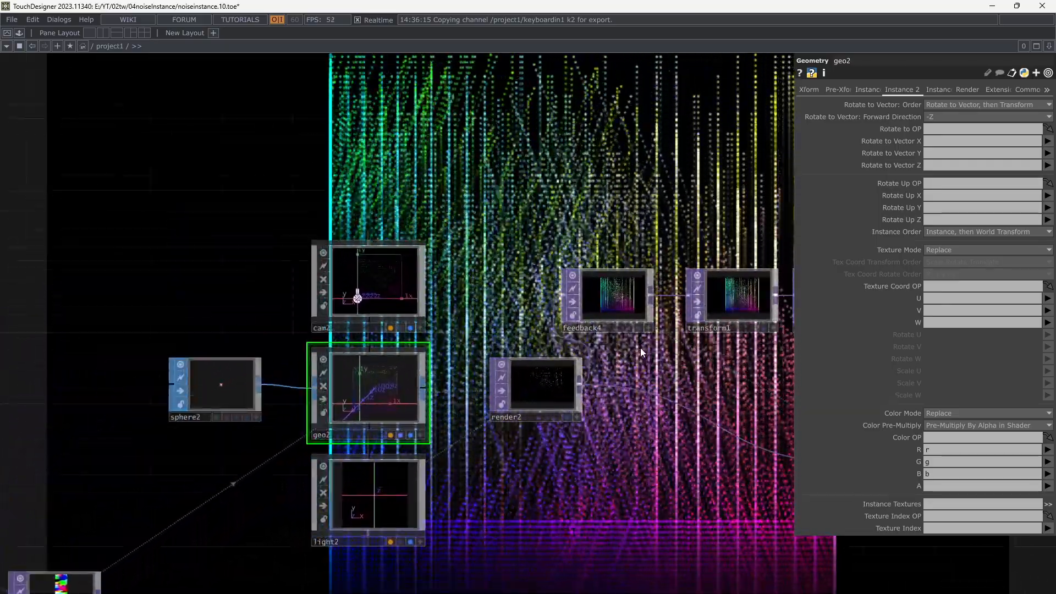
pyautogui.moveTo(670, 354); pyautogui.dragTo(445, 439)
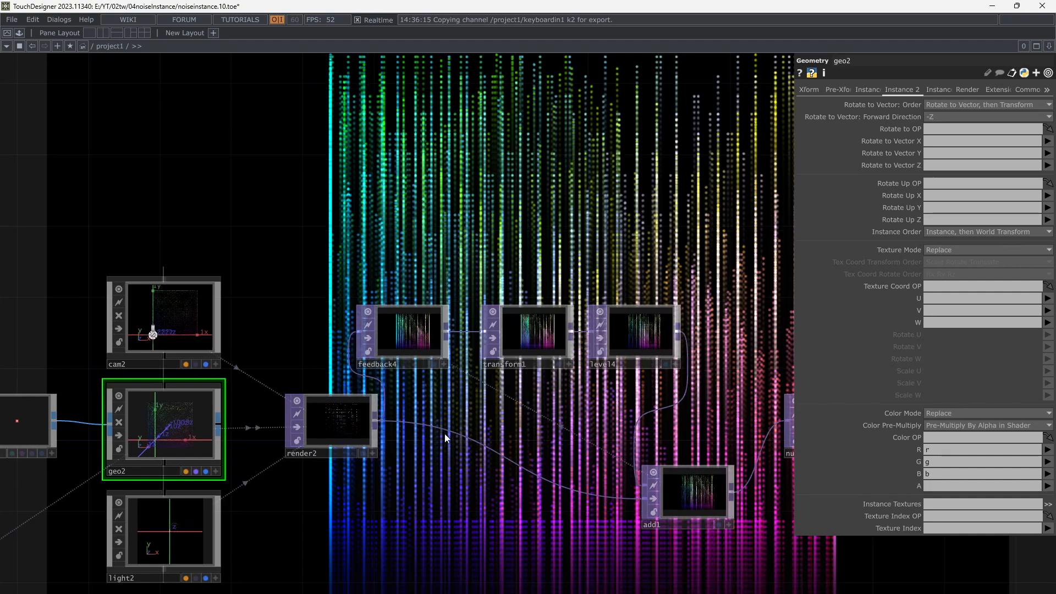
pyautogui.moveTo(551, 504); pyautogui.dragTo(664, 460)
pyautogui.click(141, 387)
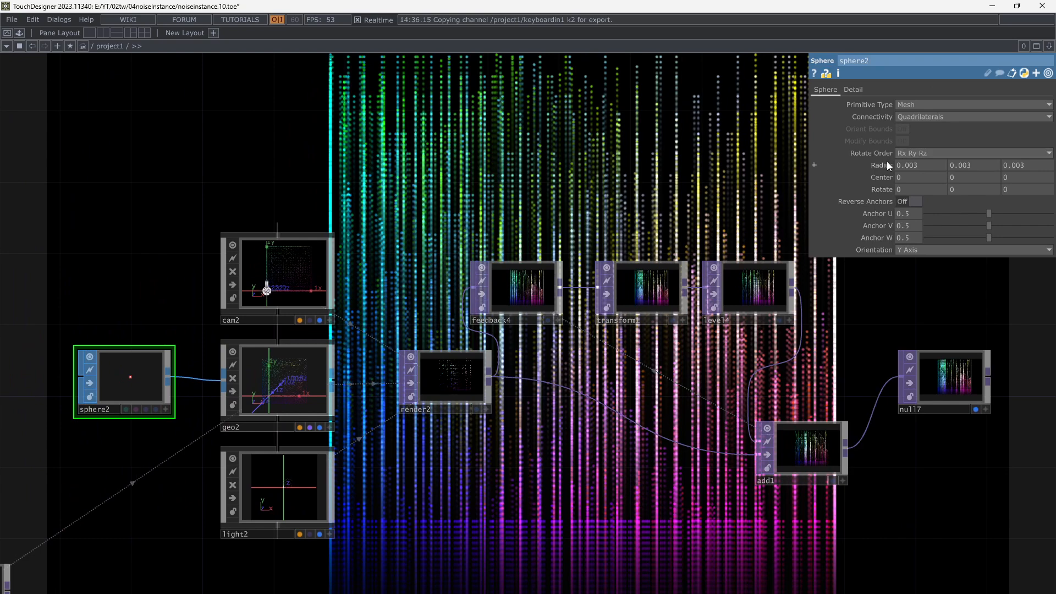
pyautogui.moveTo(883, 188); pyautogui.dragTo(874, 189, button='middle')
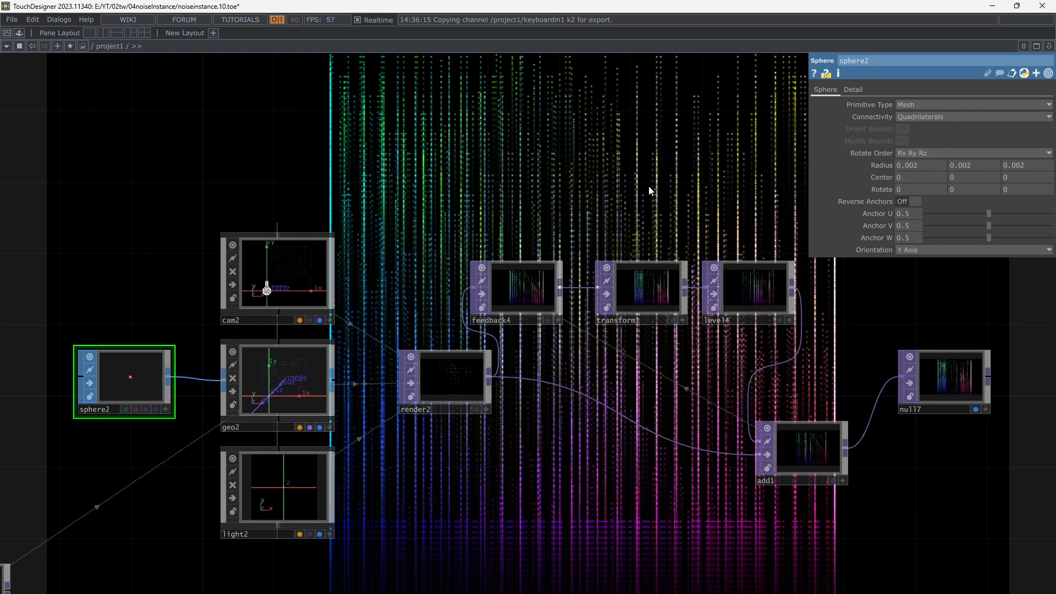
# Set transform1's Y translation to -0.005 in the render feedback loop.
pyautogui.moveTo(534, 239); pyautogui.dragTo(561, 238)
pyautogui.click(672, 280)
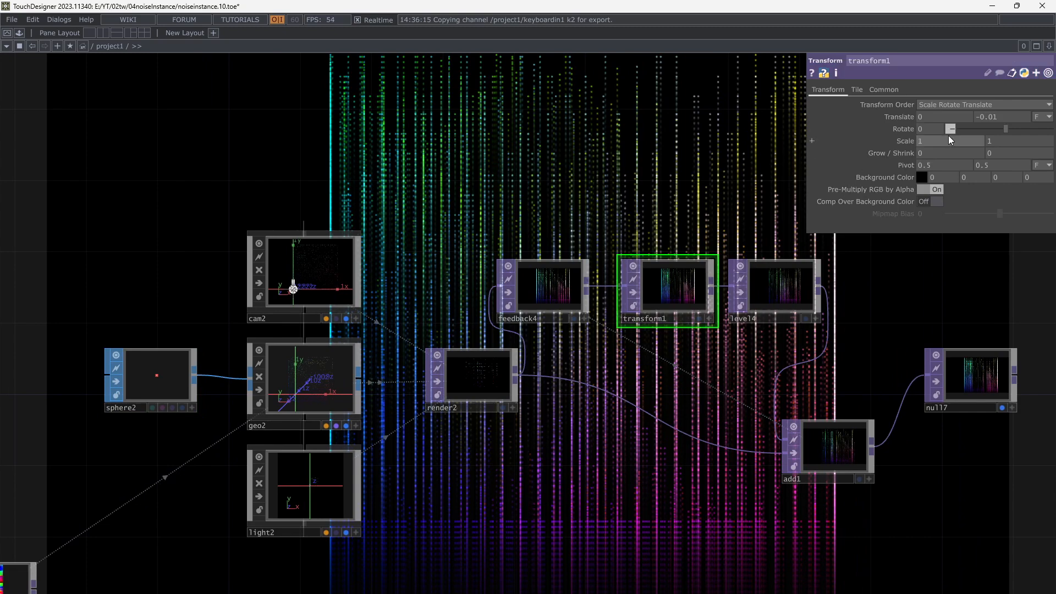
pyautogui.moveTo(986, 118); pyautogui.dragTo(1011, 105, button='middle')
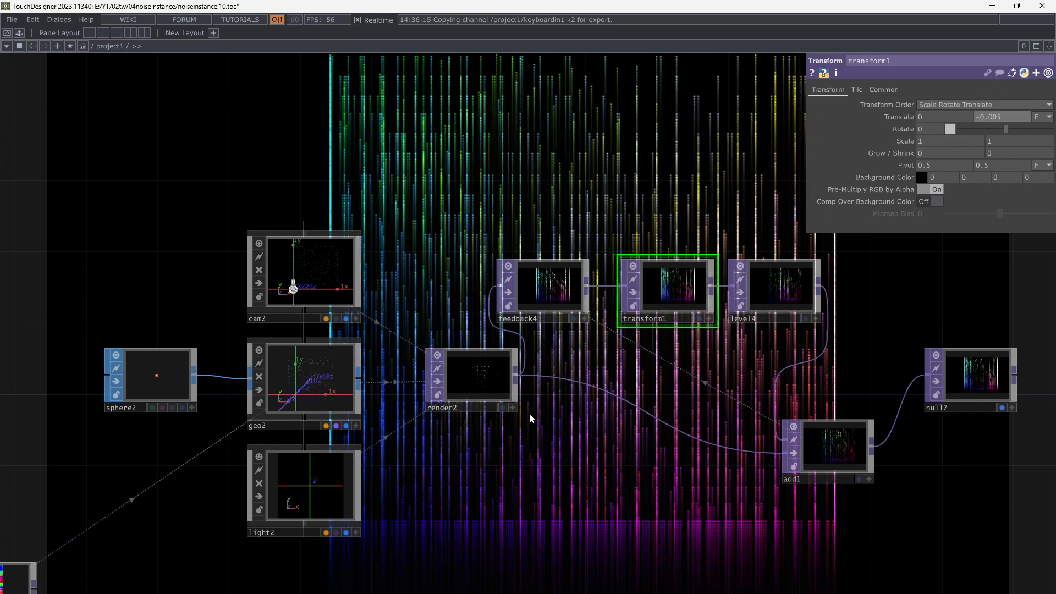
# Raise the Exponent of noise2 to 1.24.
pyautogui.moveTo(513, 436); pyautogui.dragTo(756, 338)
pyautogui.moveTo(391, 452); pyautogui.dragTo(473, 429)
pyautogui.moveTo(94, 525); pyautogui.dragTo(479, 458)
pyautogui.moveTo(239, 444); pyautogui.dragTo(283, 451)
pyautogui.click(107, 363)
pyautogui.moveTo(537, 248); pyautogui.dragTo(563, 356)
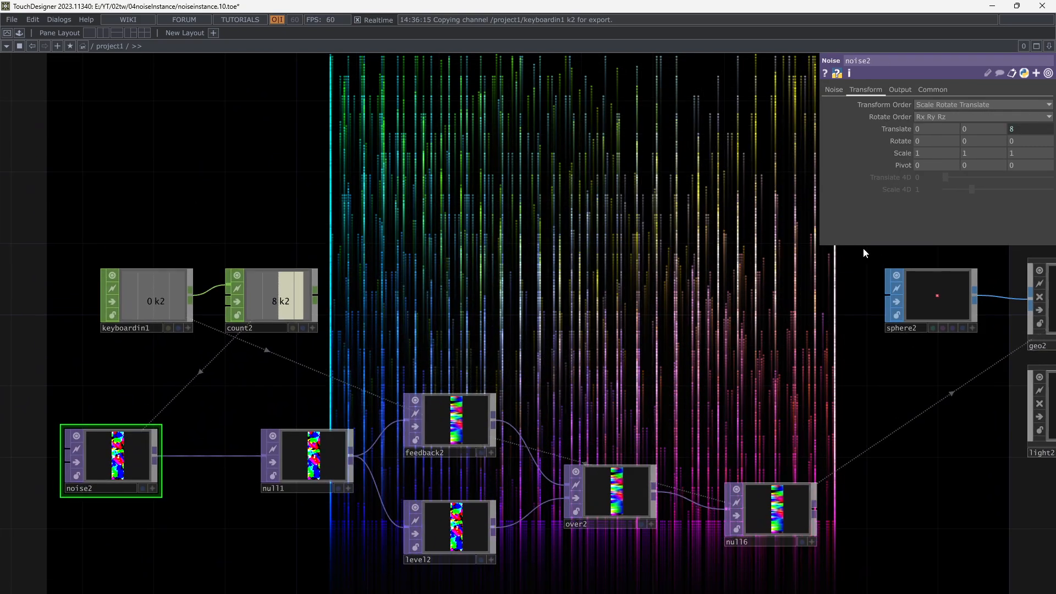
pyautogui.click(837, 90)
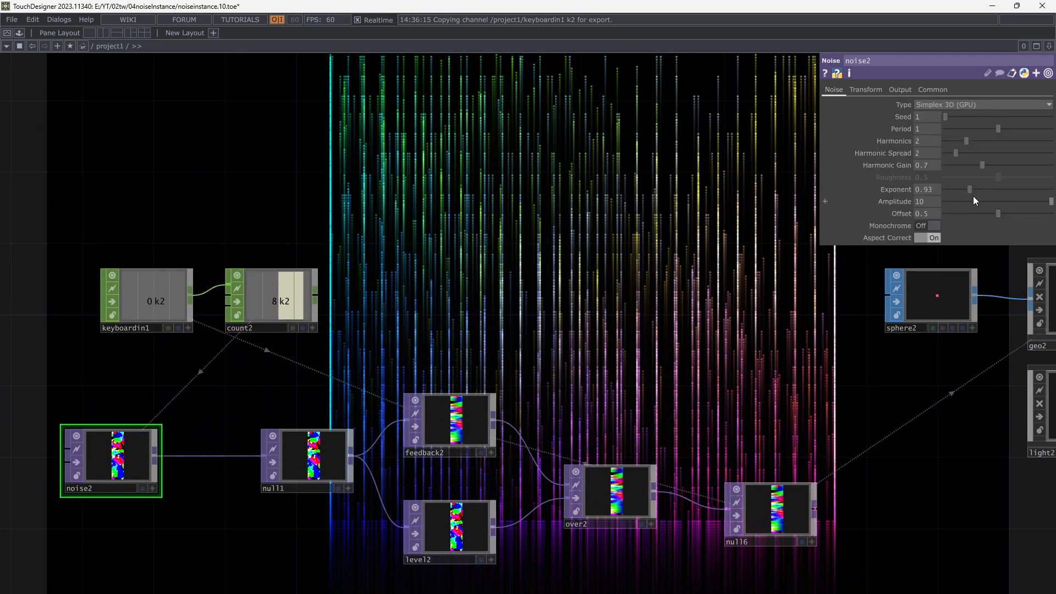
pyautogui.moveTo(958, 189)
pyautogui.mouseDown()
pyautogui.moveTo(949, 188)
pyautogui.moveTo(979, 191)
pyautogui.mouseUp()
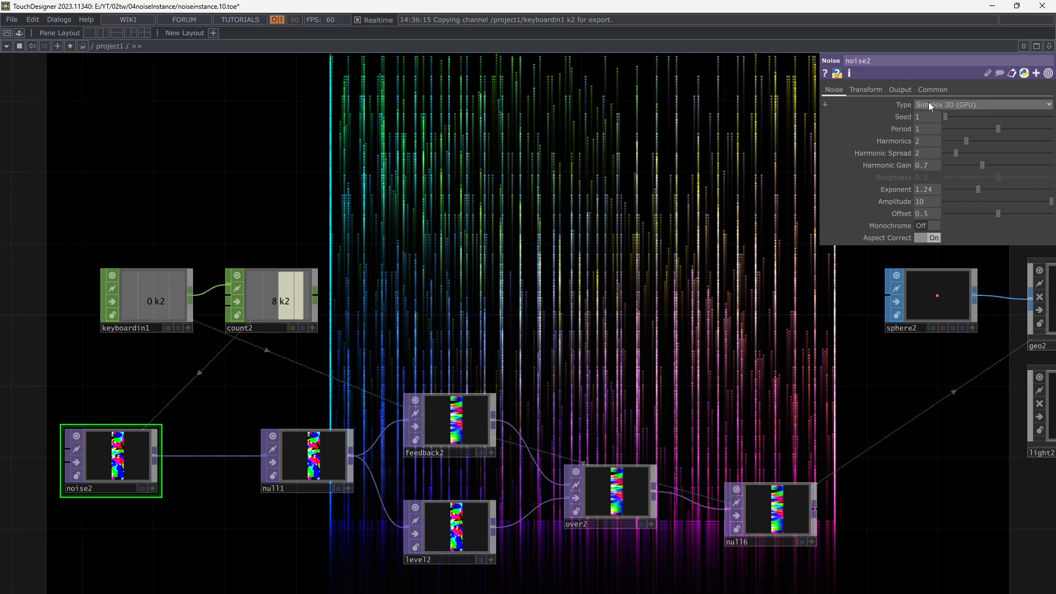
# Set noise2's horizontal resolution to 200.
pyautogui.click(934, 89)
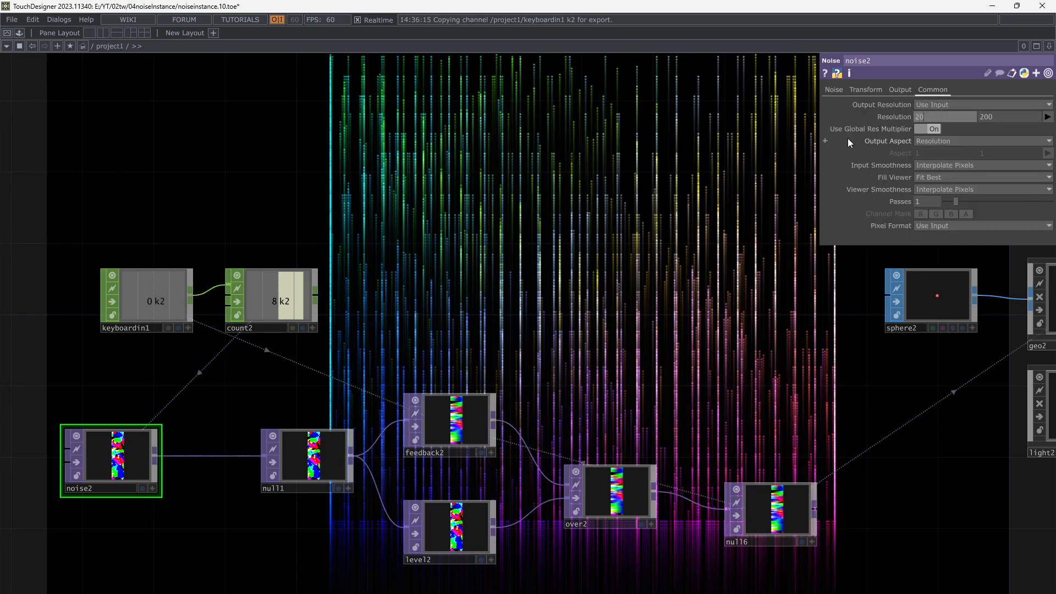
pyautogui.write('0')
pyautogui.press('Return')
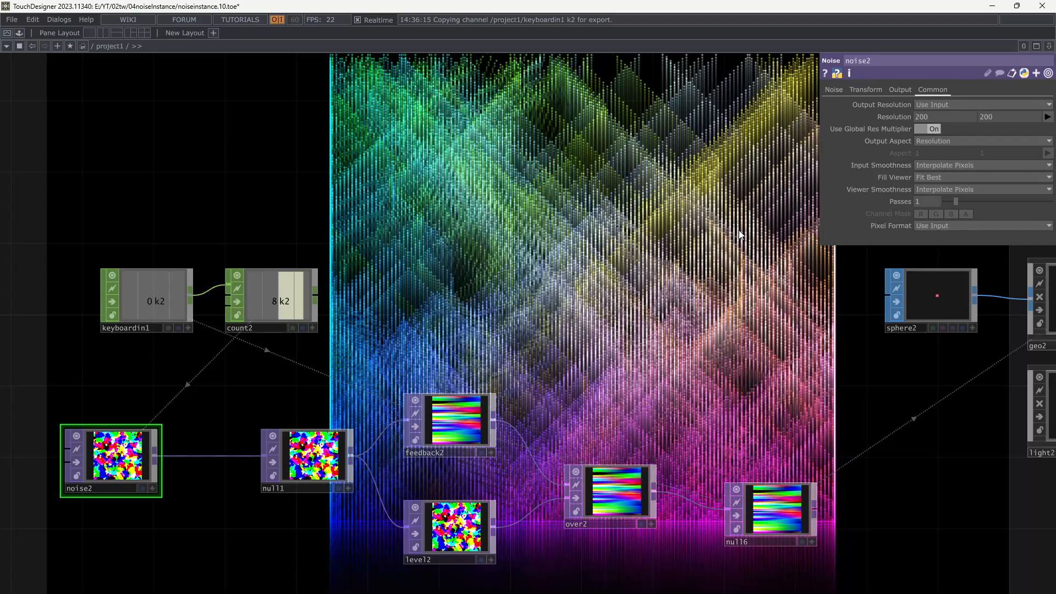
# Lower noise2's horizontal resolution to 80.
pyautogui.moveTo(682, 267); pyautogui.dragTo(431, 360)
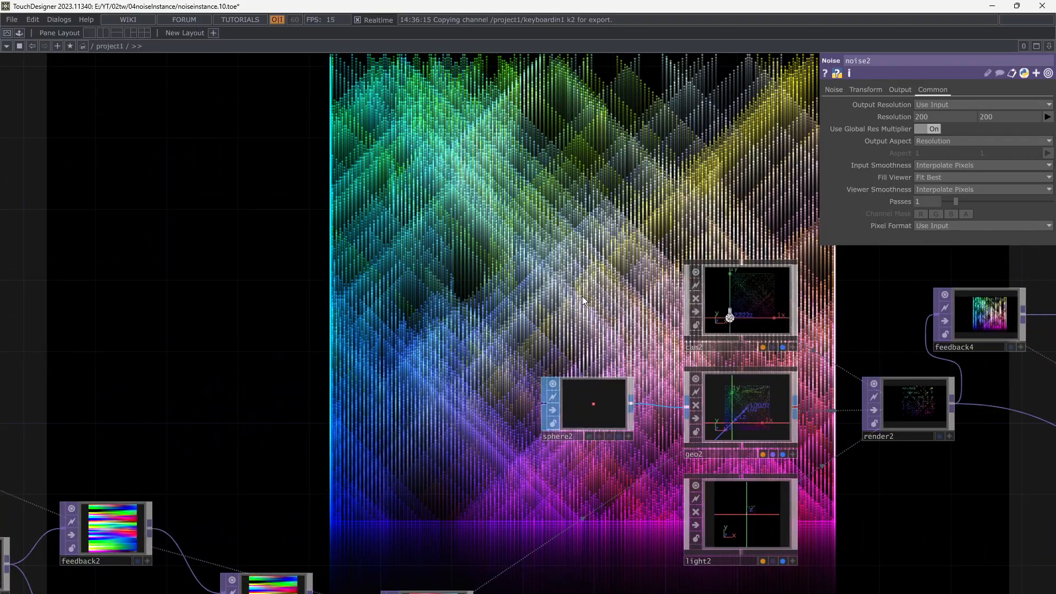
pyautogui.moveTo(557, 318); pyautogui.dragTo(581, 255)
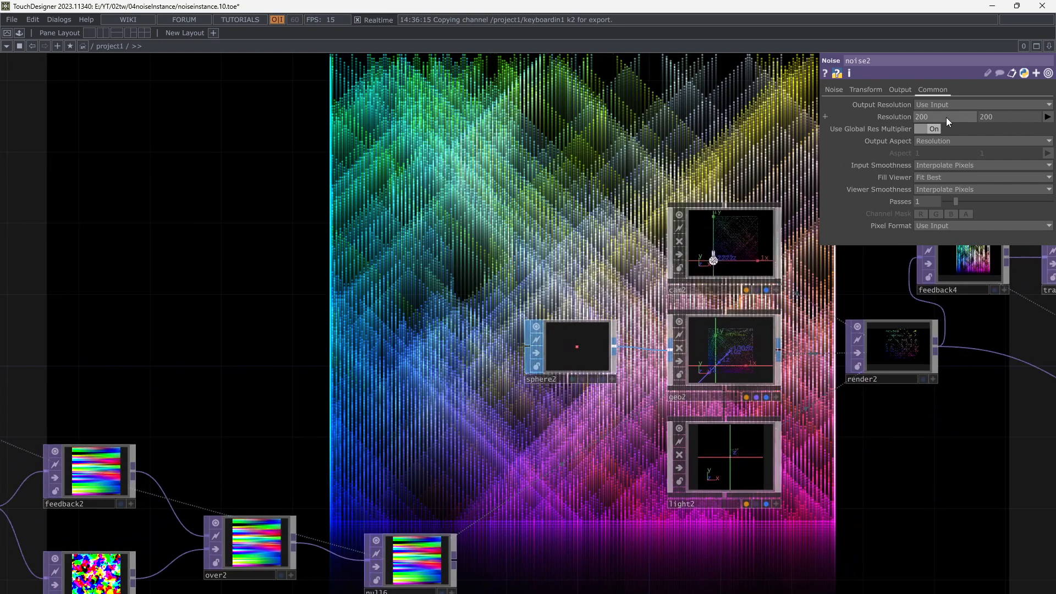
pyautogui.moveTo(945, 117); pyautogui.dragTo(882, 123)
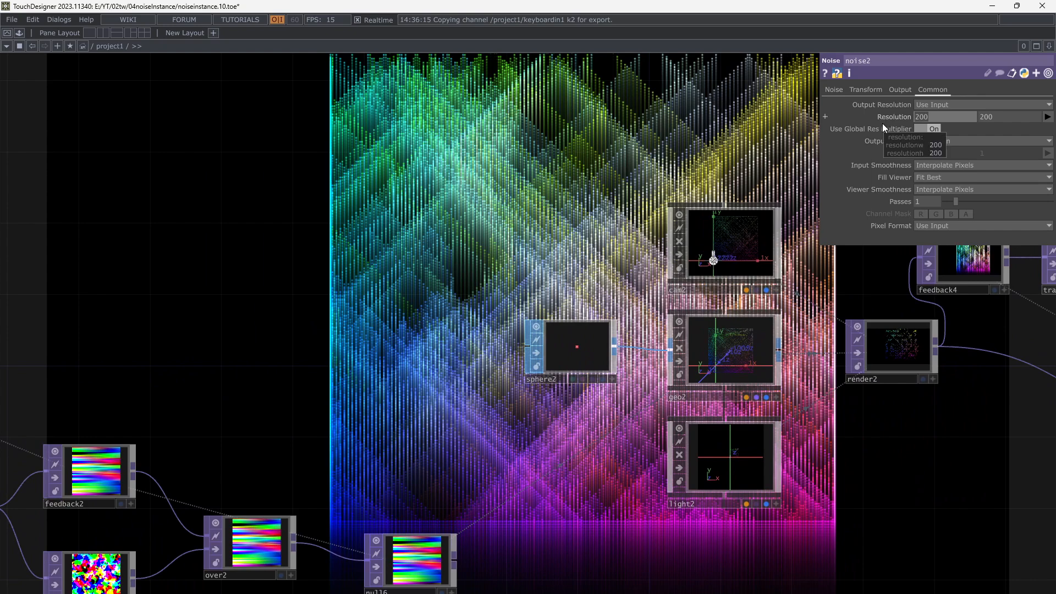
# Switch cam2's viewer to the perspective viewport and orbit the camera to an angled view of the instanced cube.
pyautogui.moveTo(728, 157); pyautogui.dragTo(516, 252)
pyautogui.scroll(3, 624, 358)
pyautogui.click(514, 405)
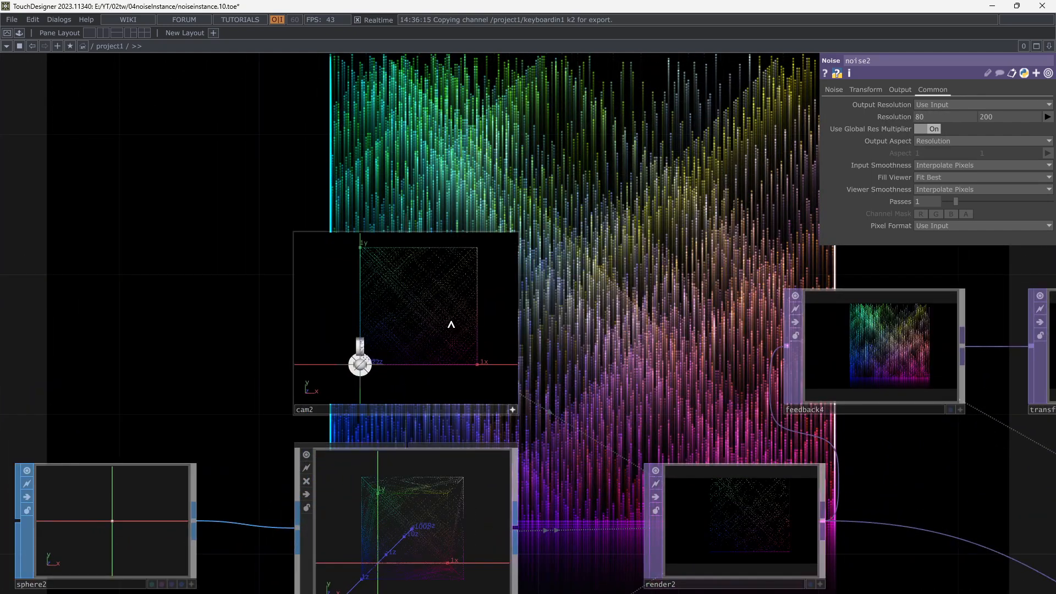
pyautogui.rightClick(441, 316)
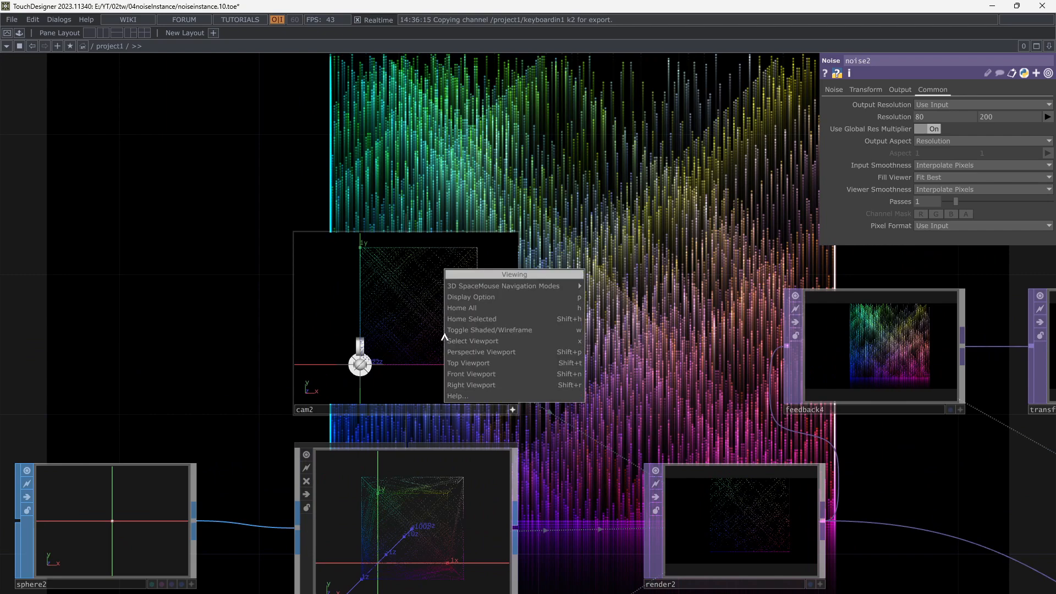
pyautogui.click(475, 356)
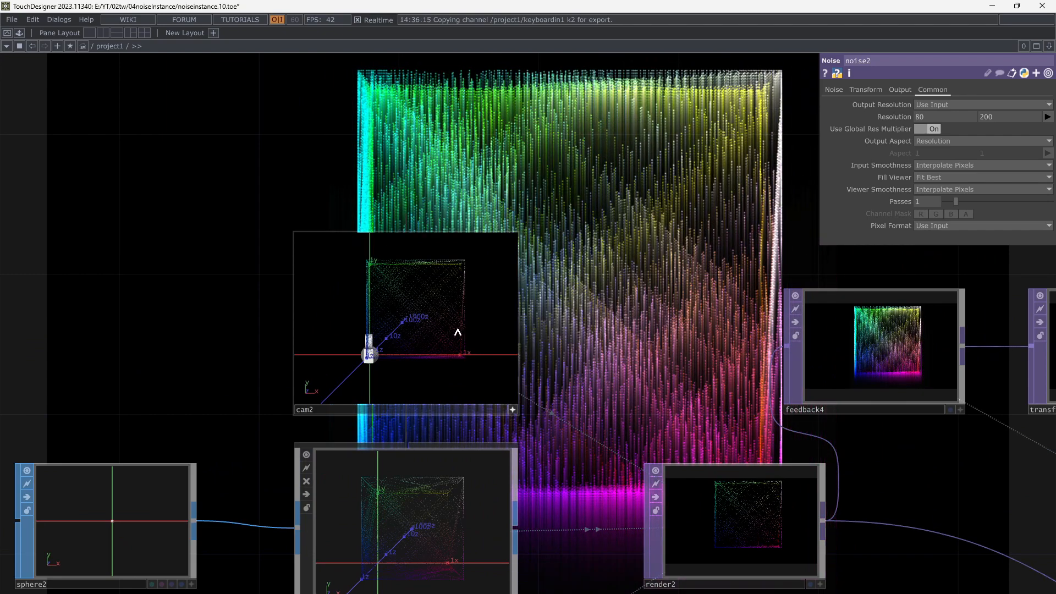
pyautogui.moveTo(450, 330); pyautogui.dragTo(403, 332)
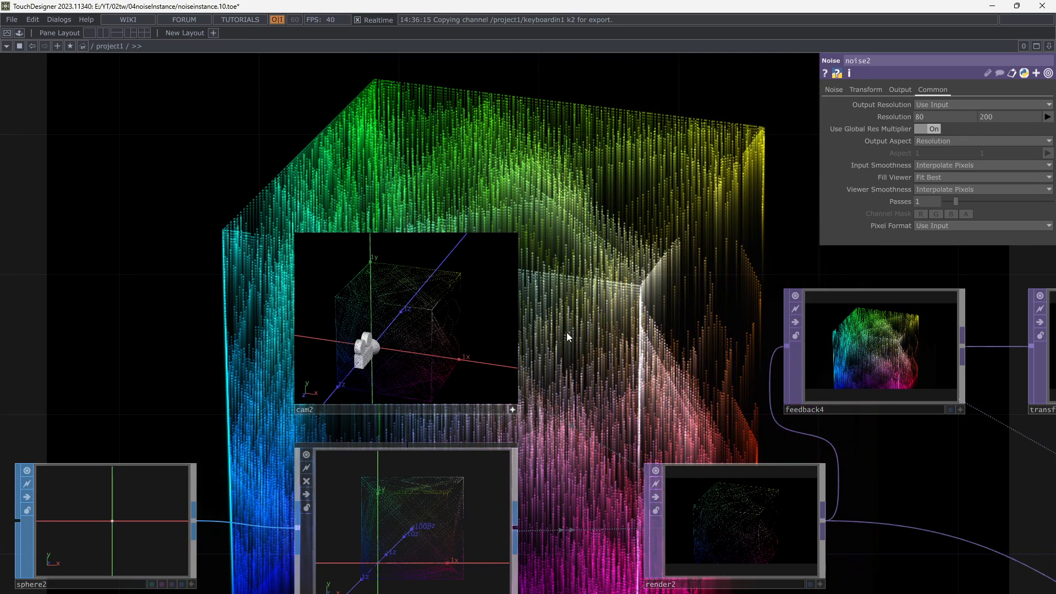
pyautogui.click(515, 408)
pyautogui.click(512, 410)
# Set render2's resolution to the 1920 x 1080 preset.
pyautogui.moveTo(651, 353); pyautogui.dragTo(457, 205)
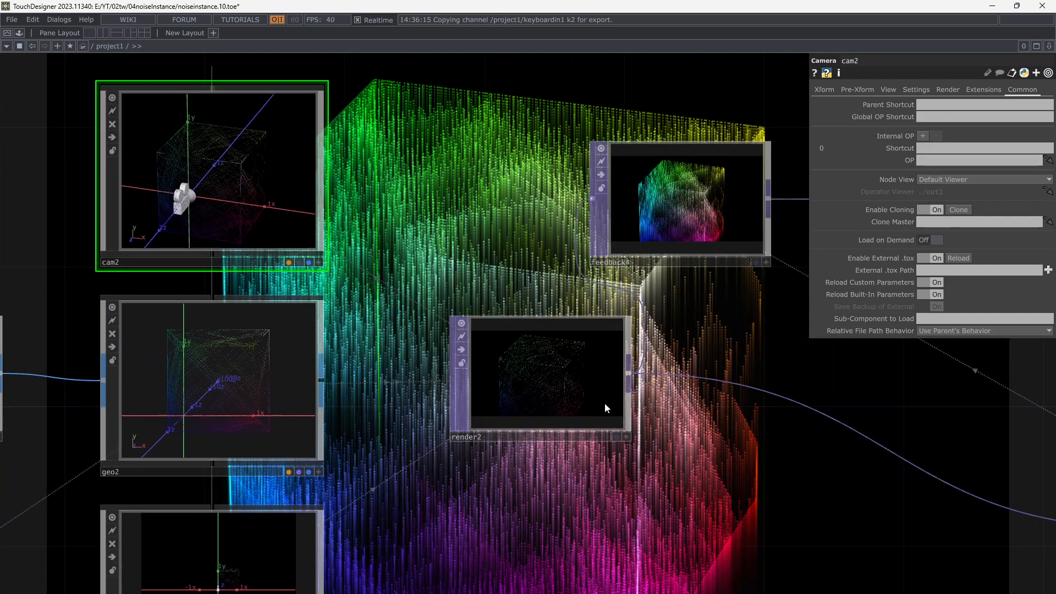
pyautogui.click(610, 388)
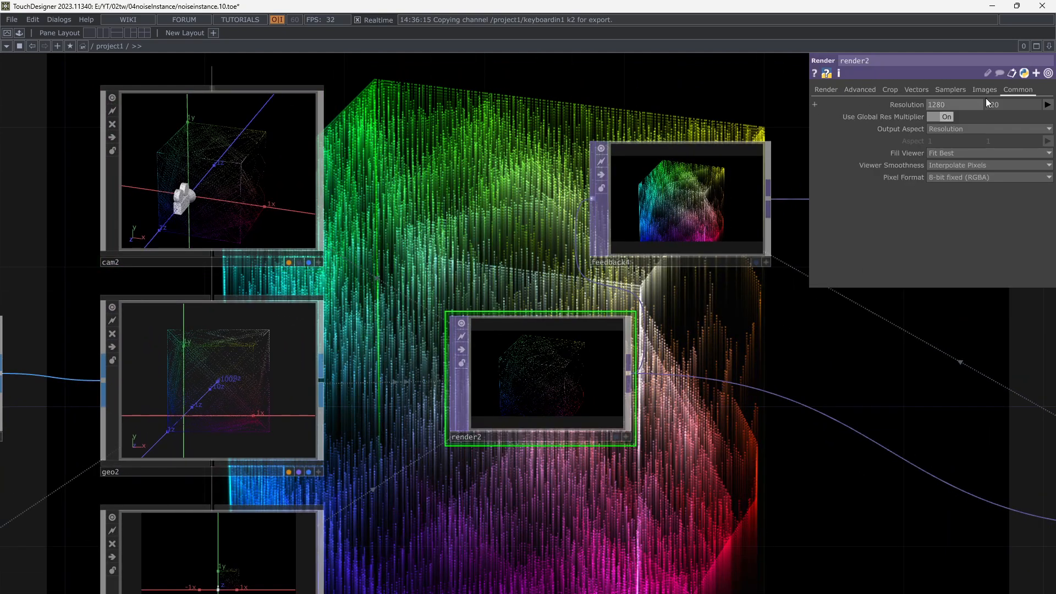
pyautogui.click(1046, 106)
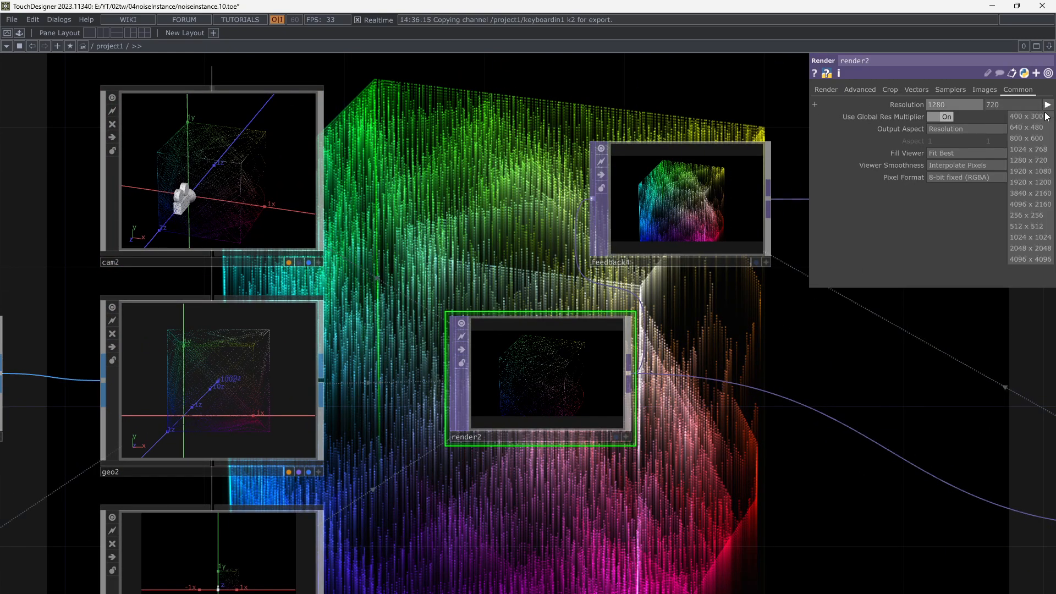
pyautogui.click(1031, 172)
# Open project1's viewer window to check its output, and close it.
pyautogui.moveTo(666, 356); pyautogui.dragTo(675, 537)
pyautogui.moveTo(569, 237); pyautogui.dragTo(593, 404)
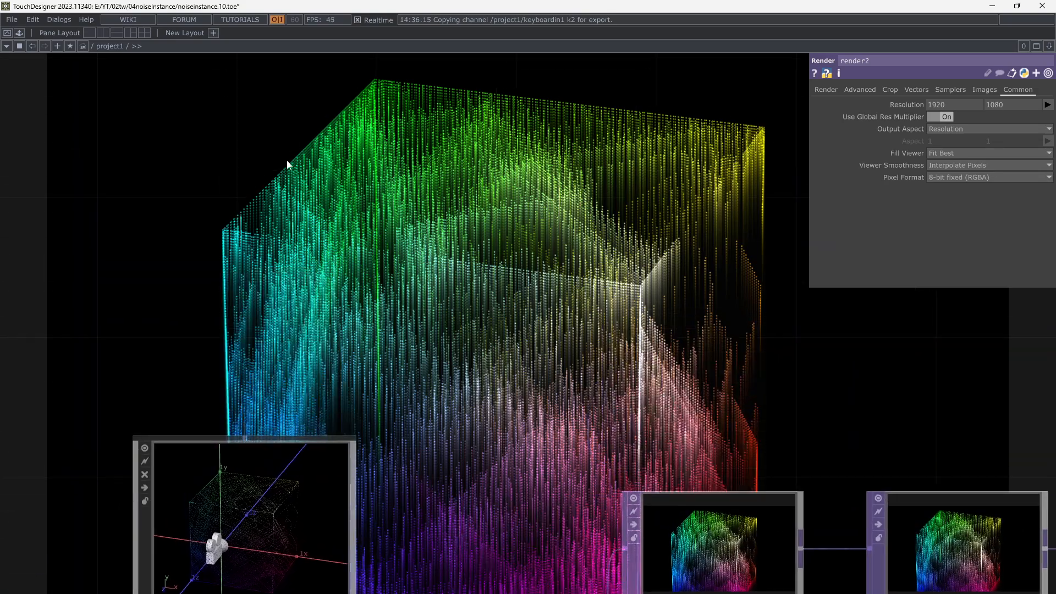
pyautogui.click(20, 46)
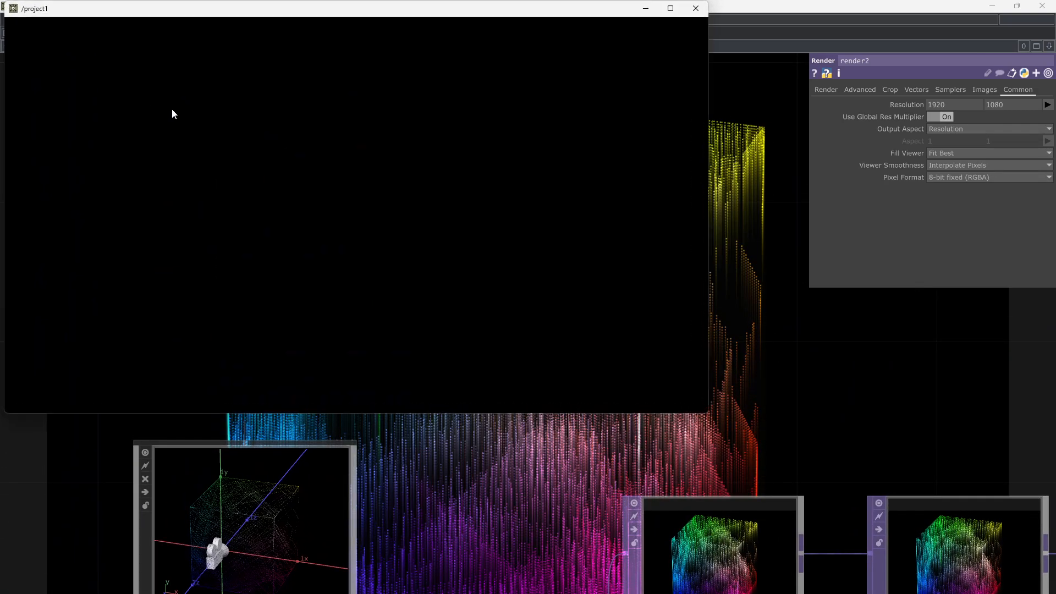
pyautogui.click(695, 9)
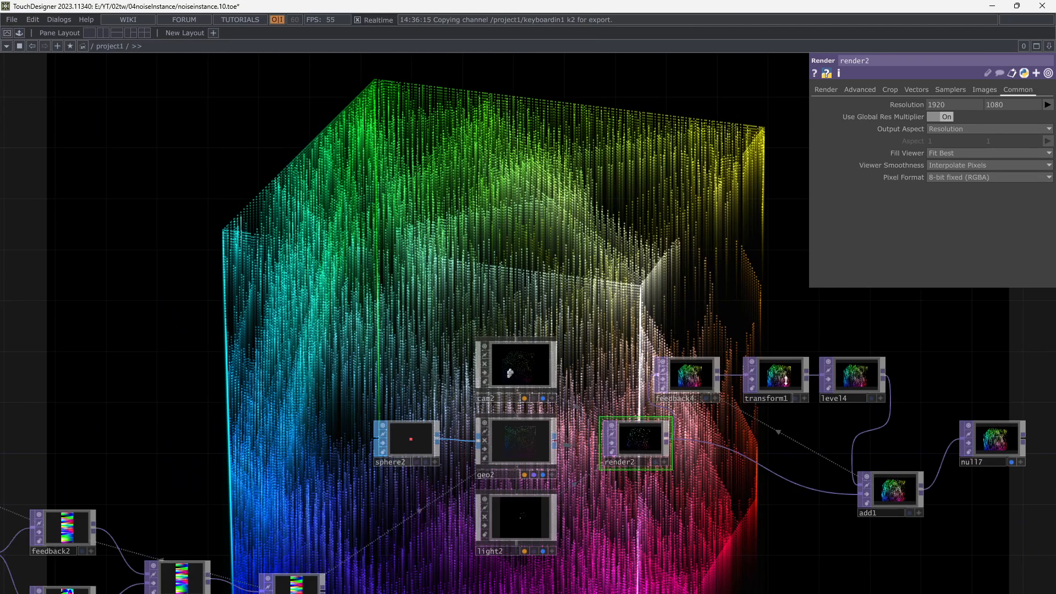
# Add an Out TOP after null7 and check project1's output in a maximized viewer window.
pyautogui.moveTo(926, 509); pyautogui.dragTo(643, 263)
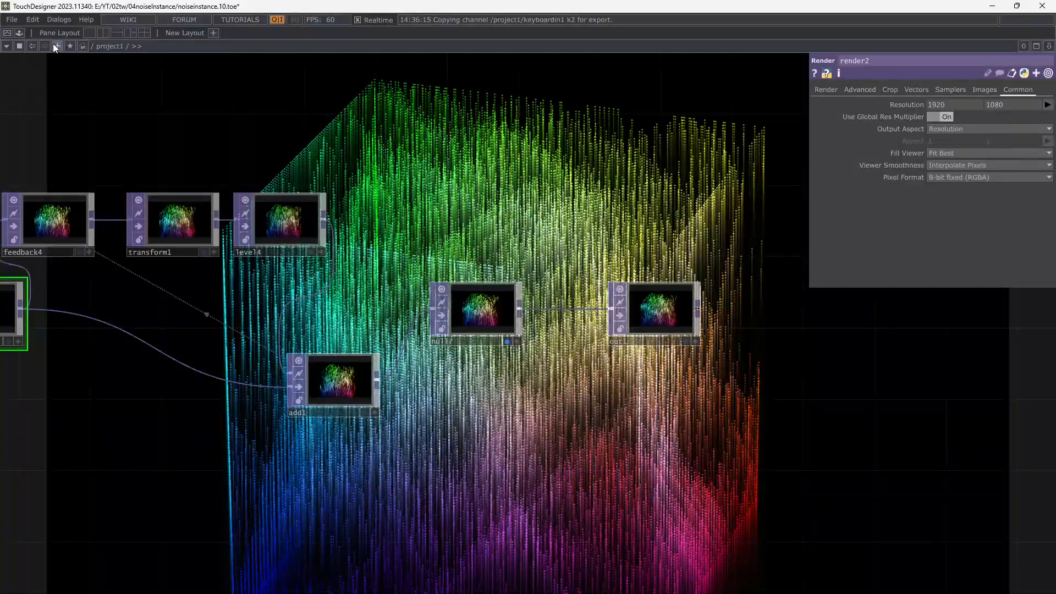
pyautogui.click(21, 47)
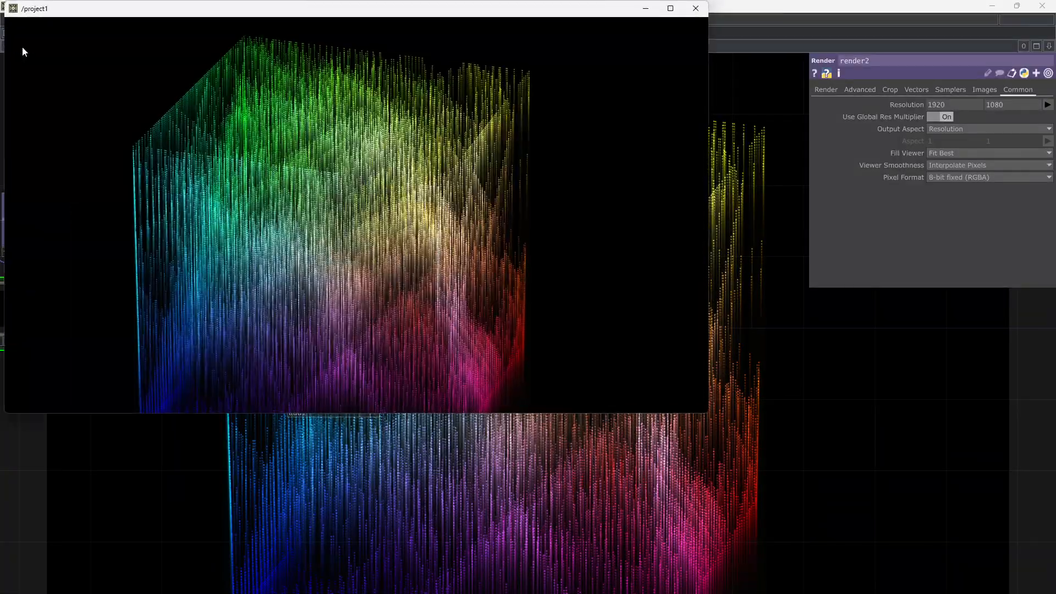
pyautogui.click(670, 9)
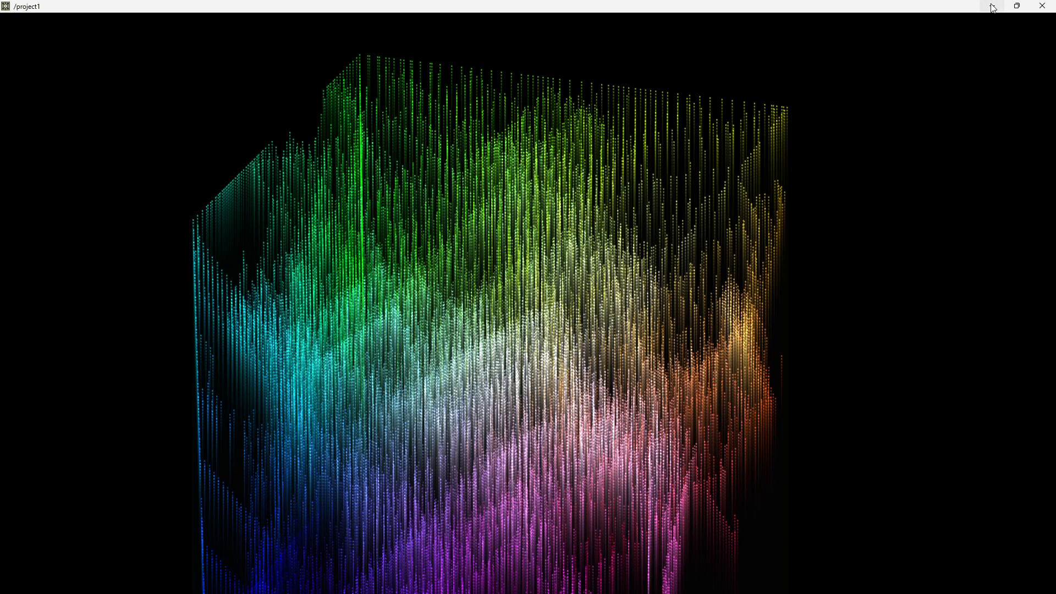
pyautogui.click(1038, 11)
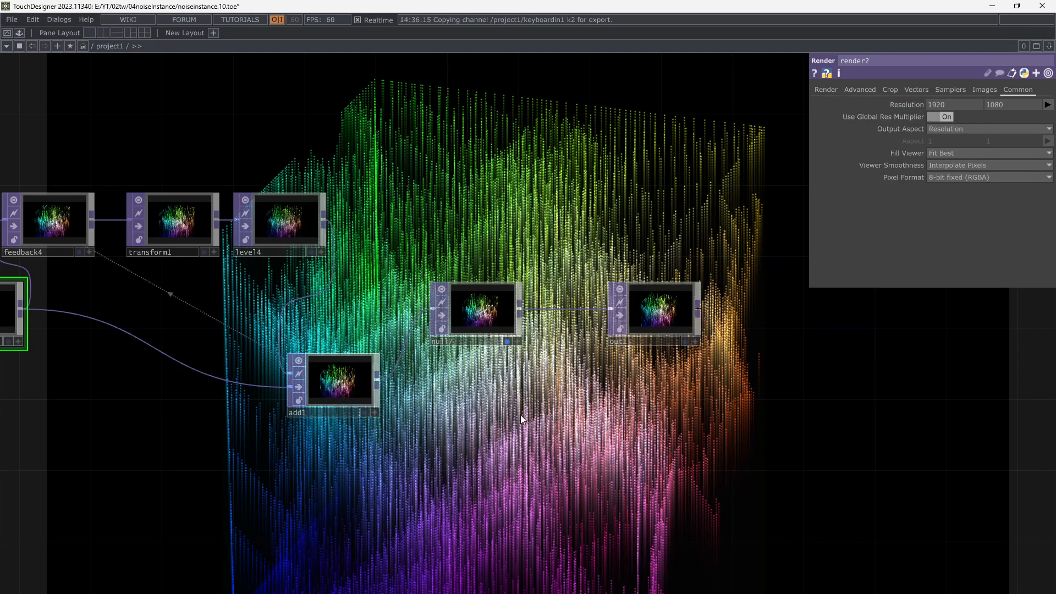
pyautogui.moveTo(359, 450); pyautogui.dragTo(474, 432)
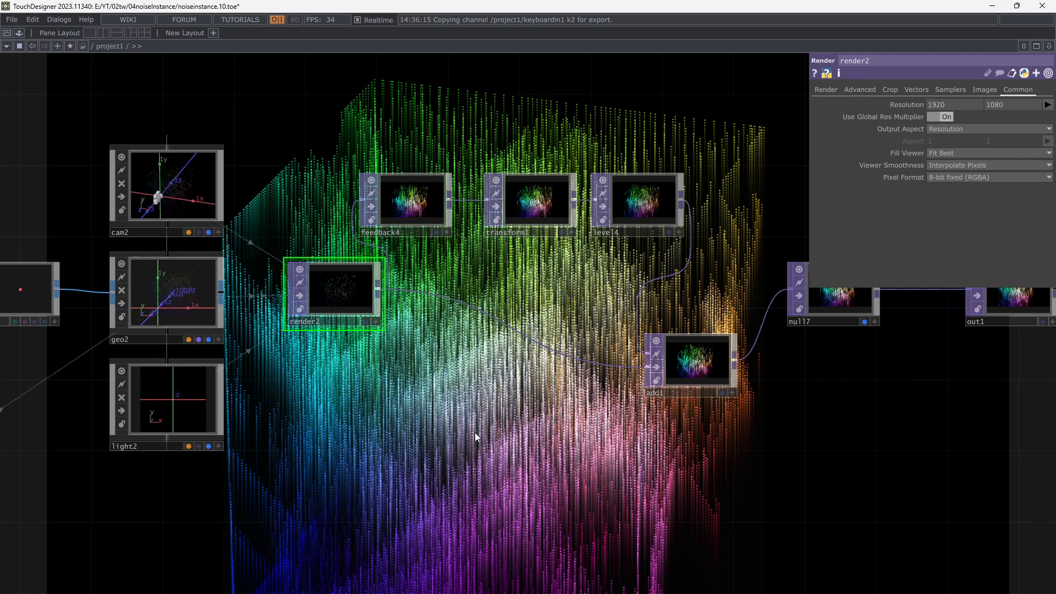